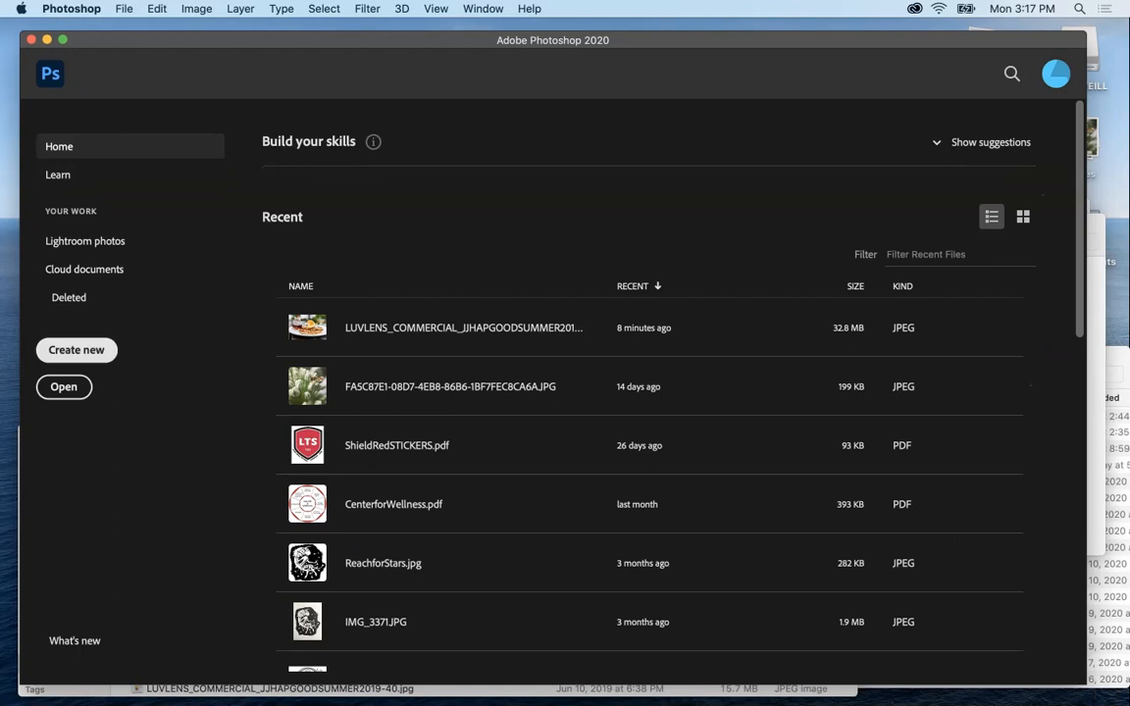
Start a new document and name it "Project 1 - TW".
left_click(77, 350)
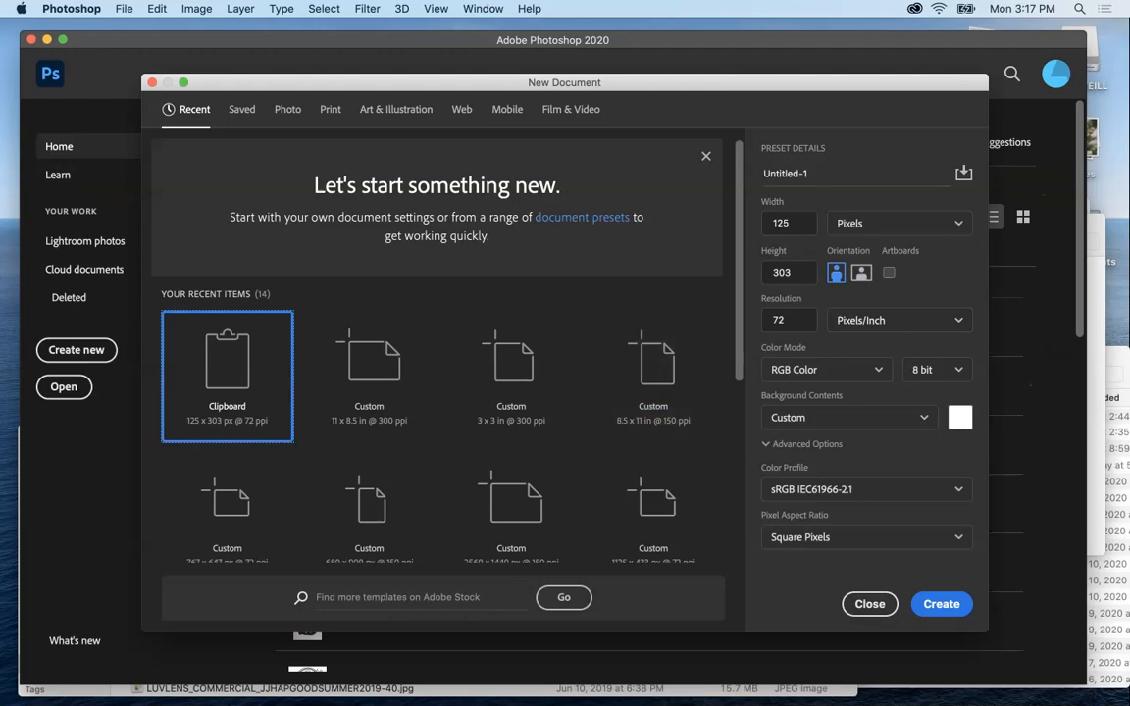
left_click_drag(808, 173, 761, 174)
type("Project 1 - TW")
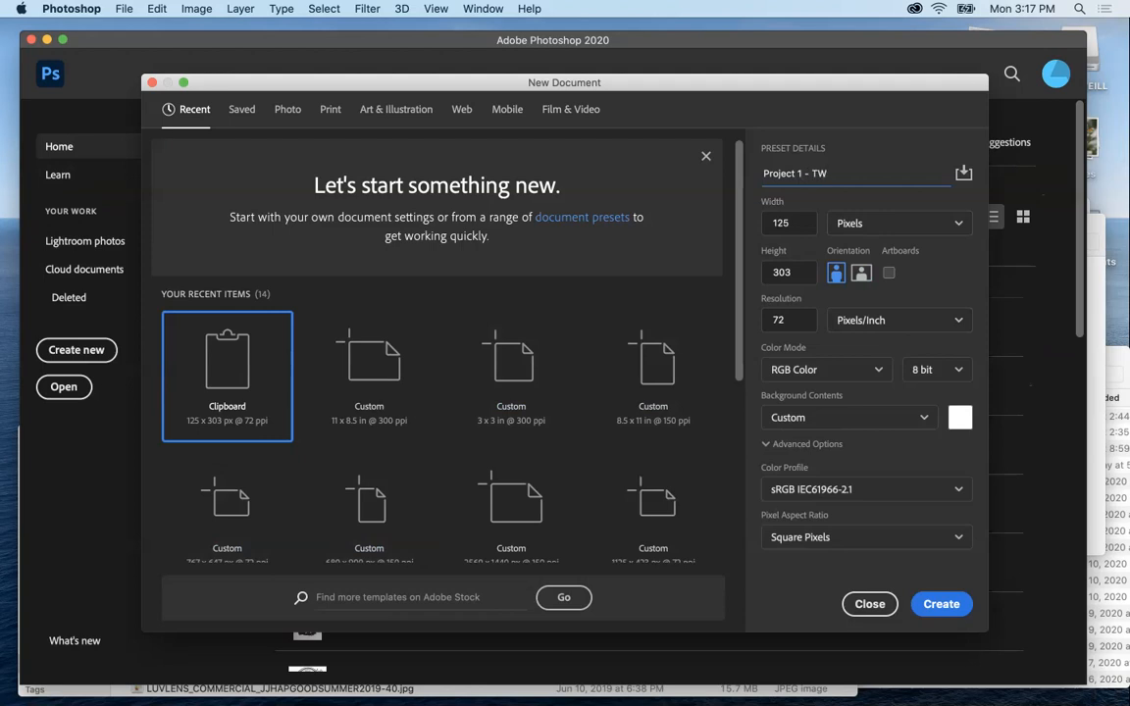
Set the new document's units to inches, its width to 11 and its height to 8.5.
left_click(899, 223)
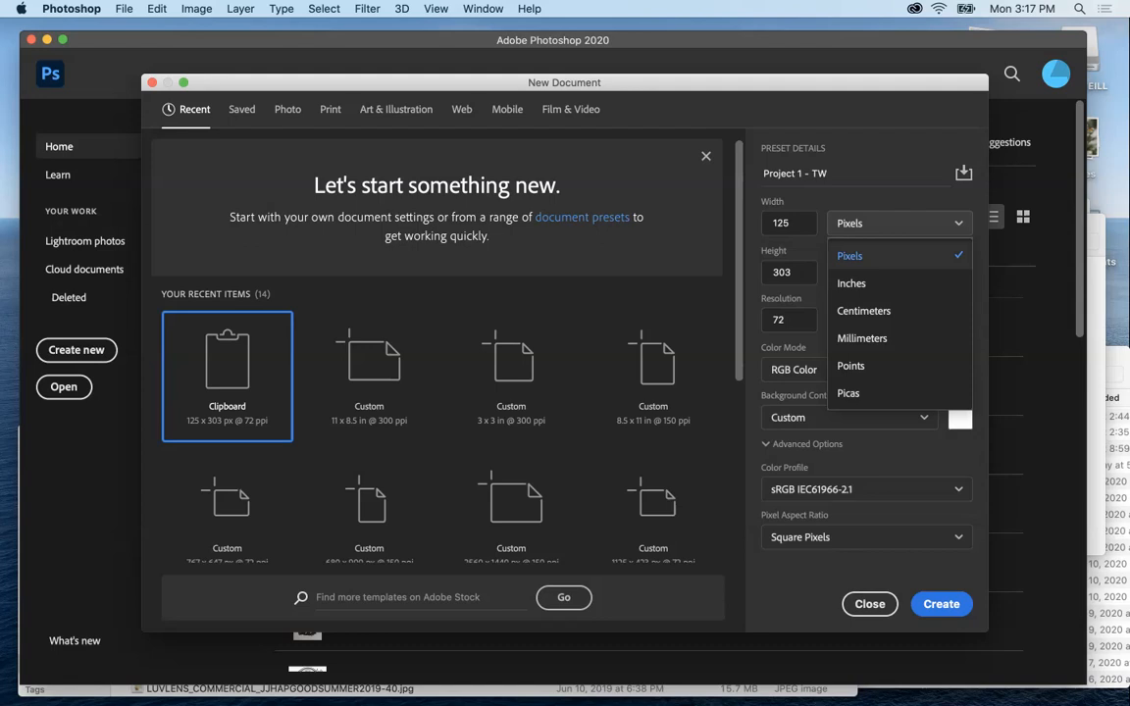
left_click(851, 282)
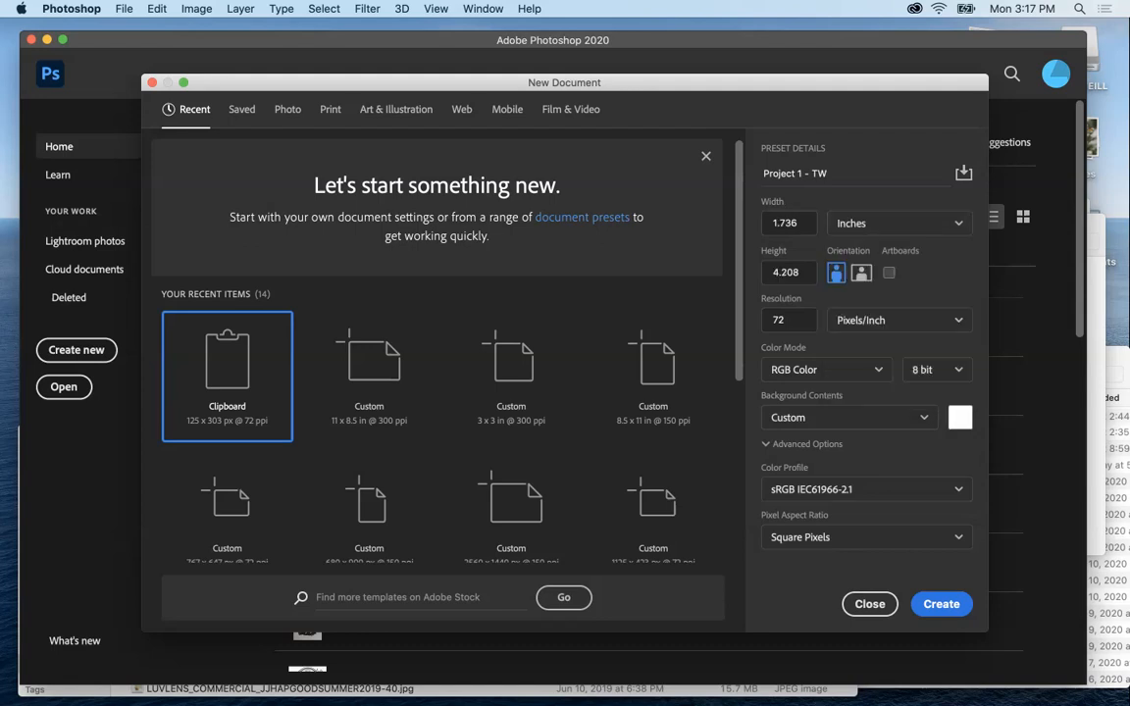
left_click(789, 223)
type("11")
key("Tab")
type("8.5")
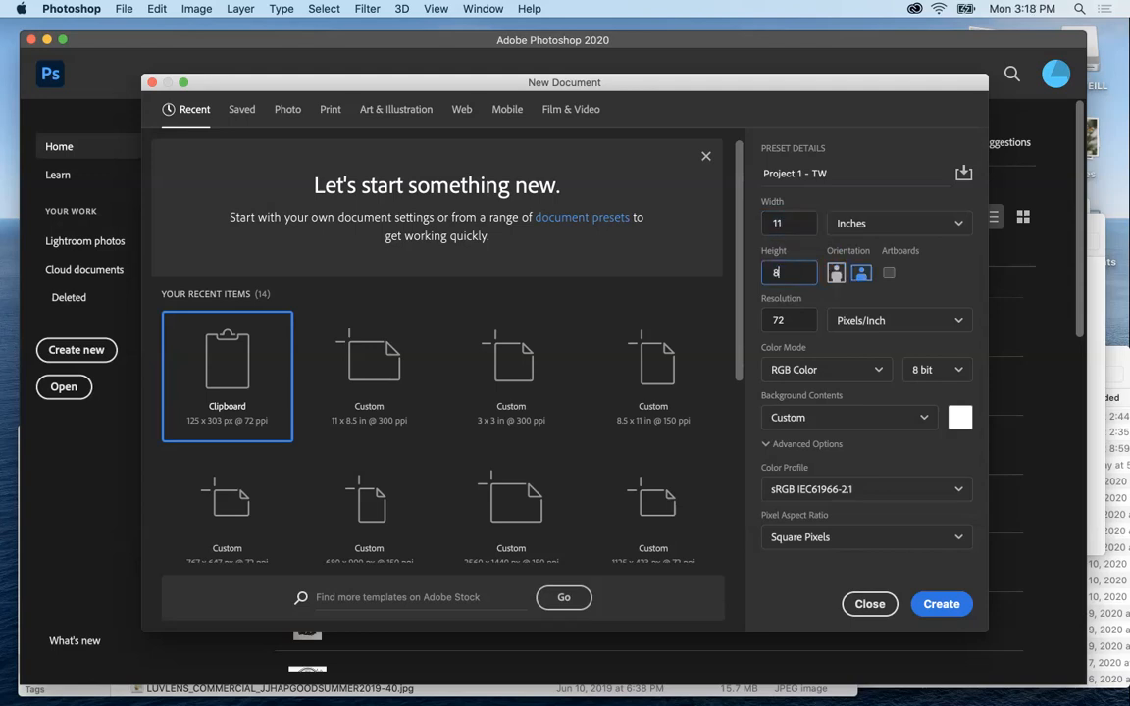
key("Tab")
Set the resolution to 300 pixels/inch and create the document.
left_click(788, 320)
type("3")
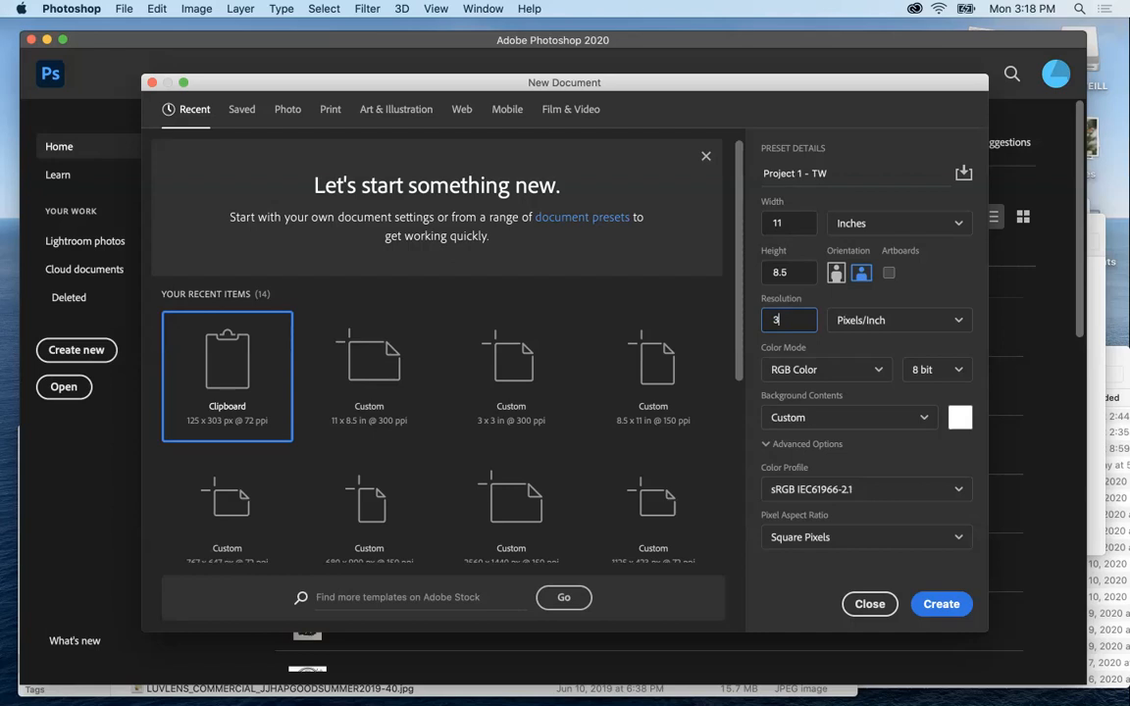
type("00")
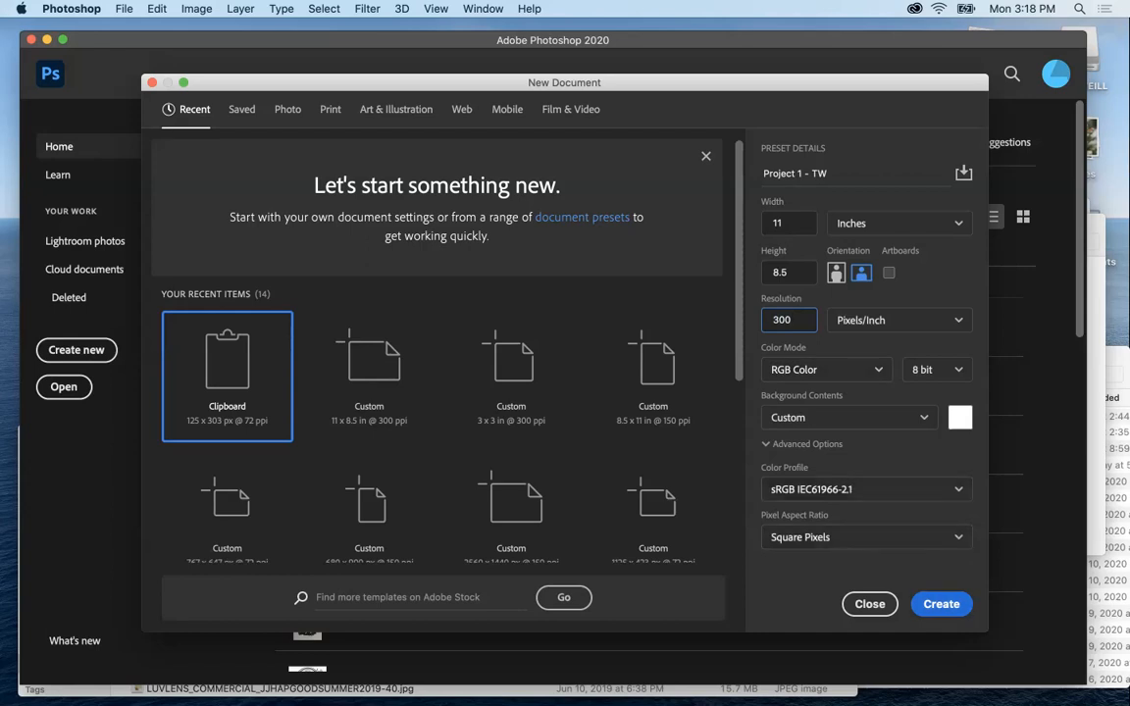
left_click(940, 603)
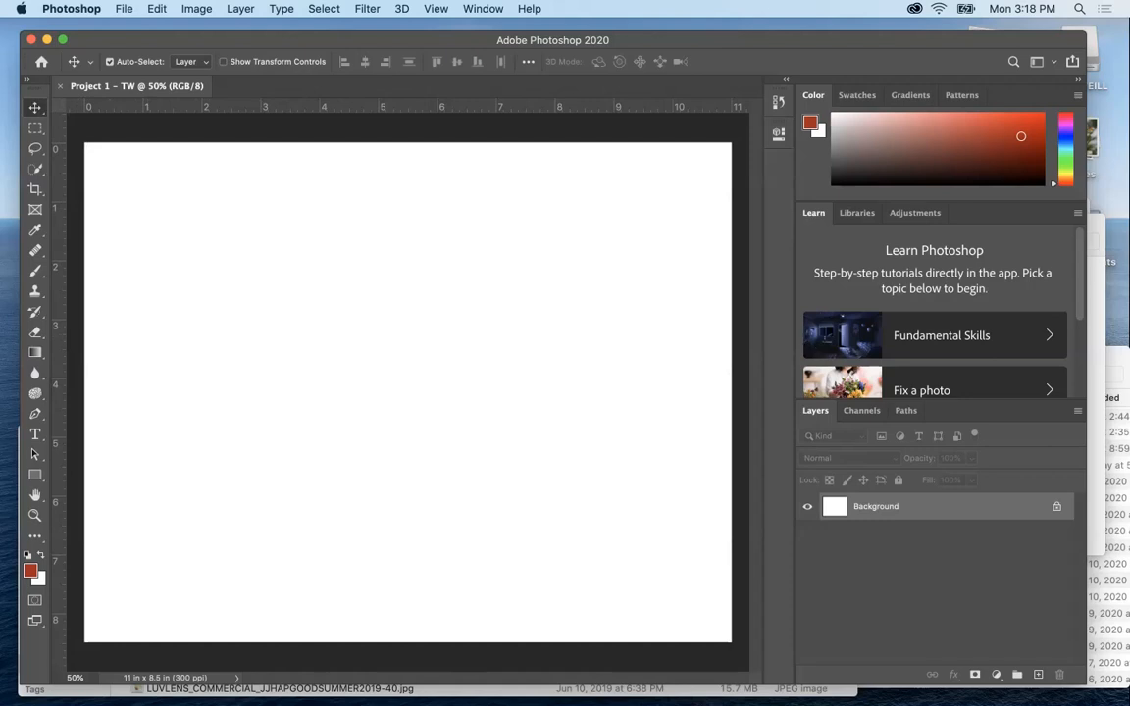
left_click(124, 8)
mouse_move(157, 8)
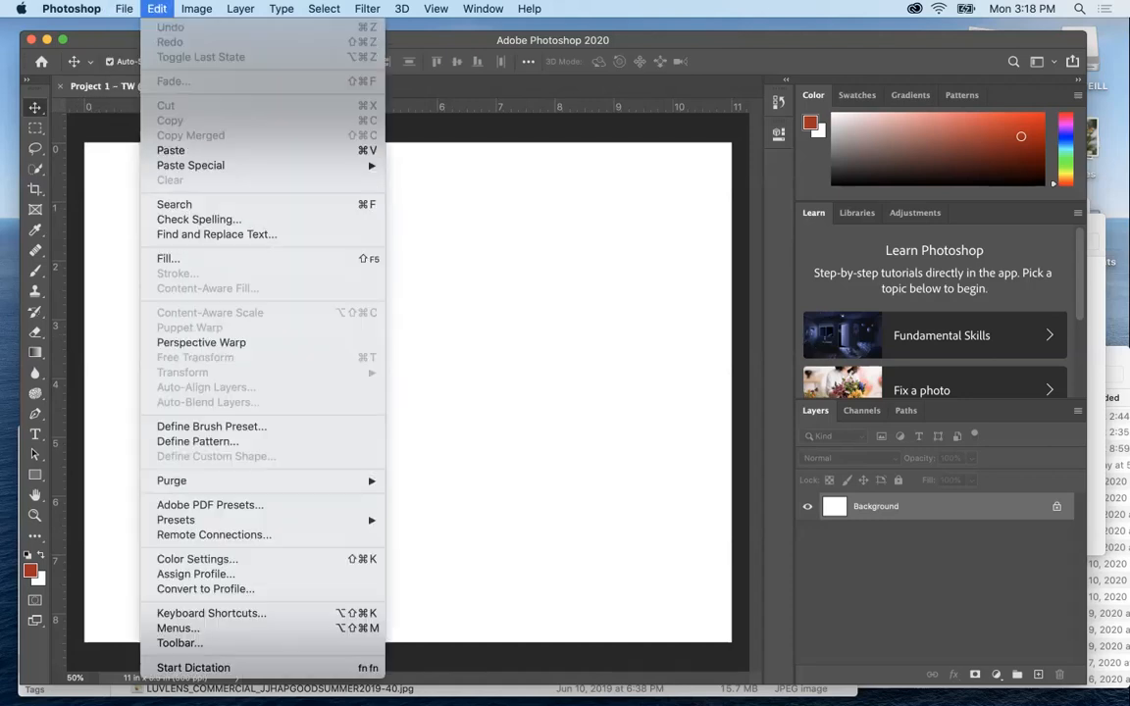
mouse_move(196, 8)
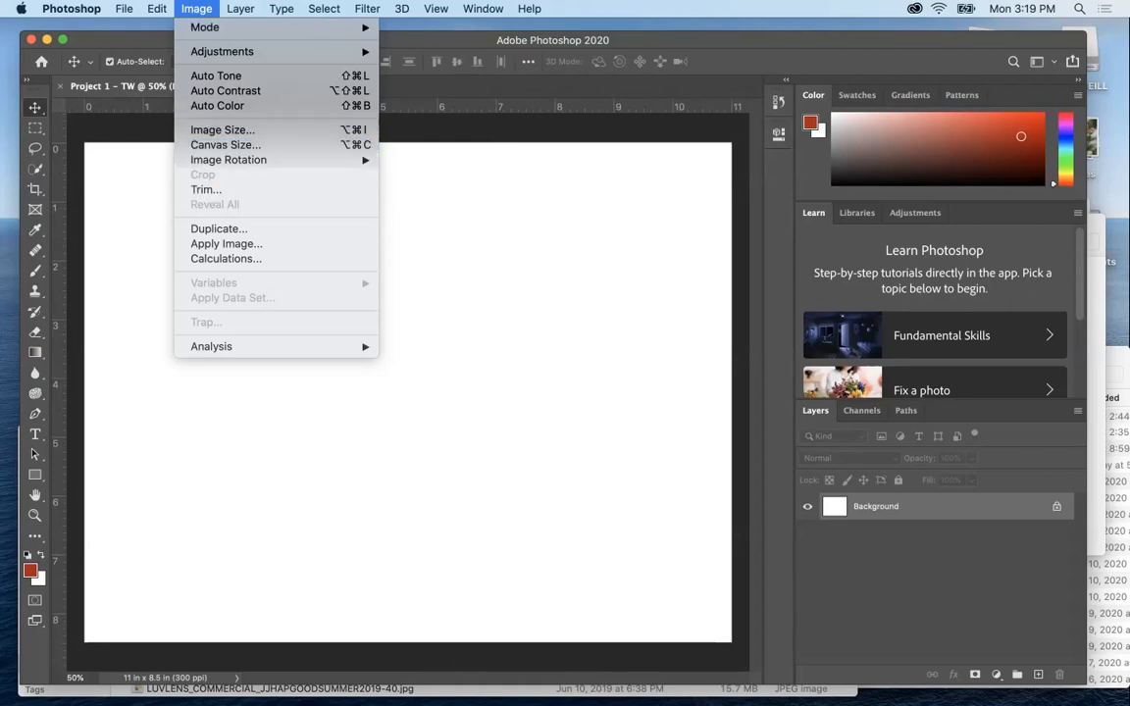
mouse_move(240, 8)
mouse_move(282, 7)
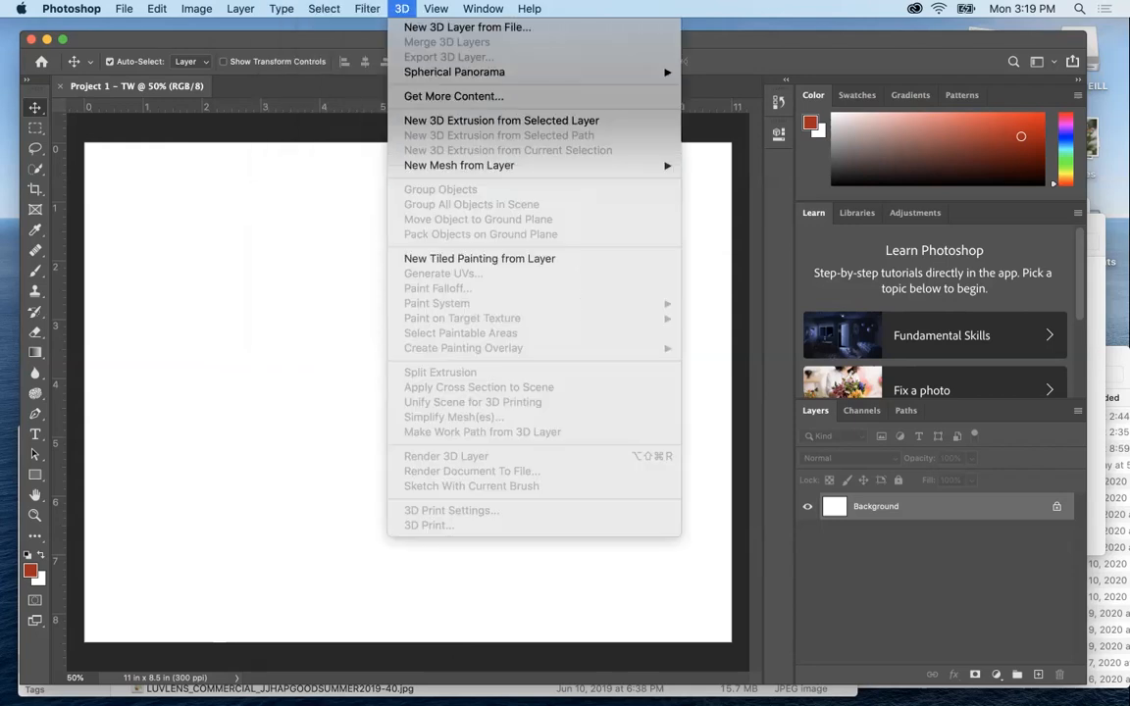
mouse_move(435, 8)
mouse_move(483, 8)
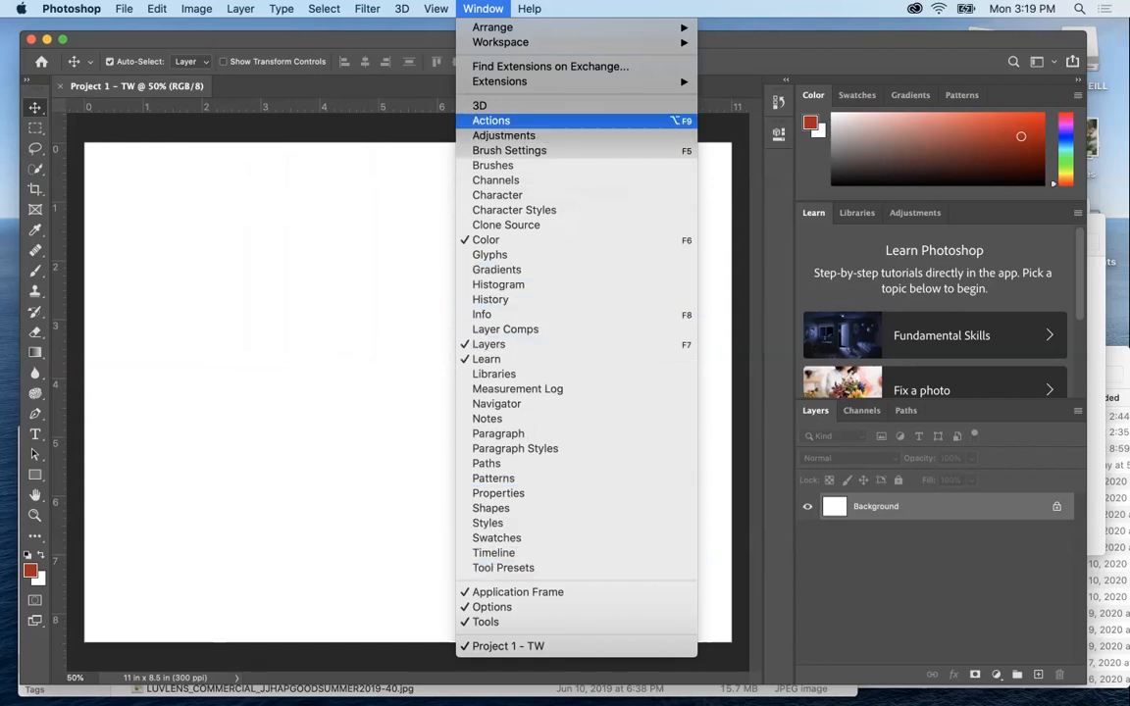
key("Escape")
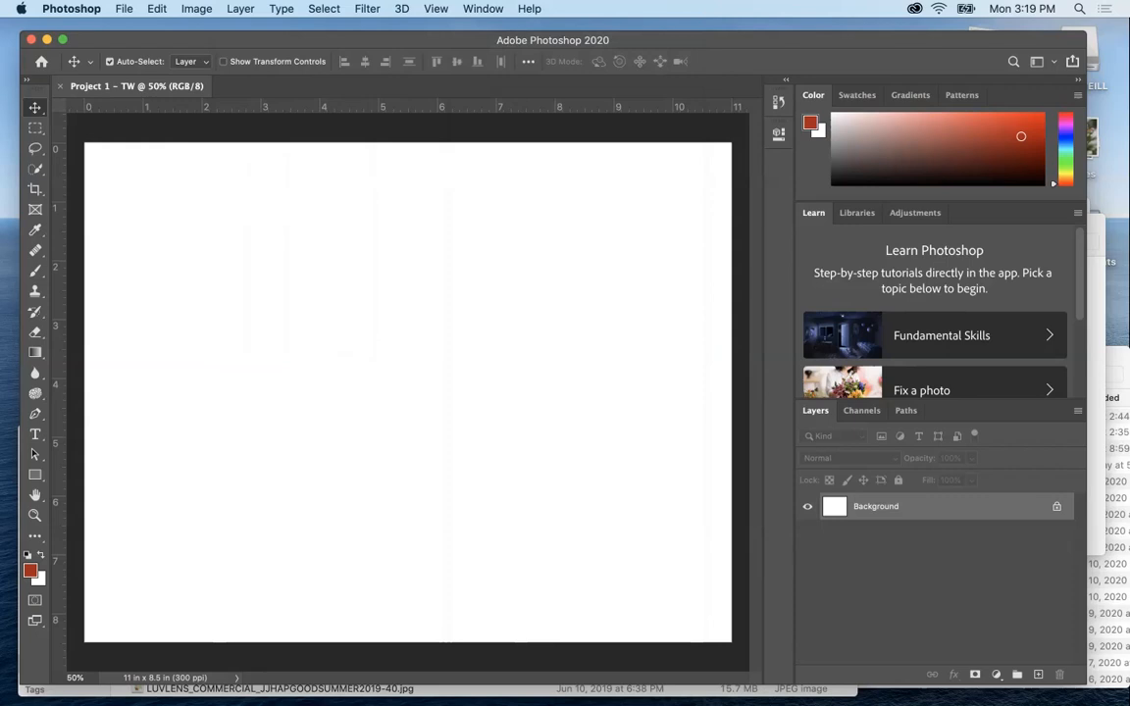
left_click_drag(553, 40, 549, 28)
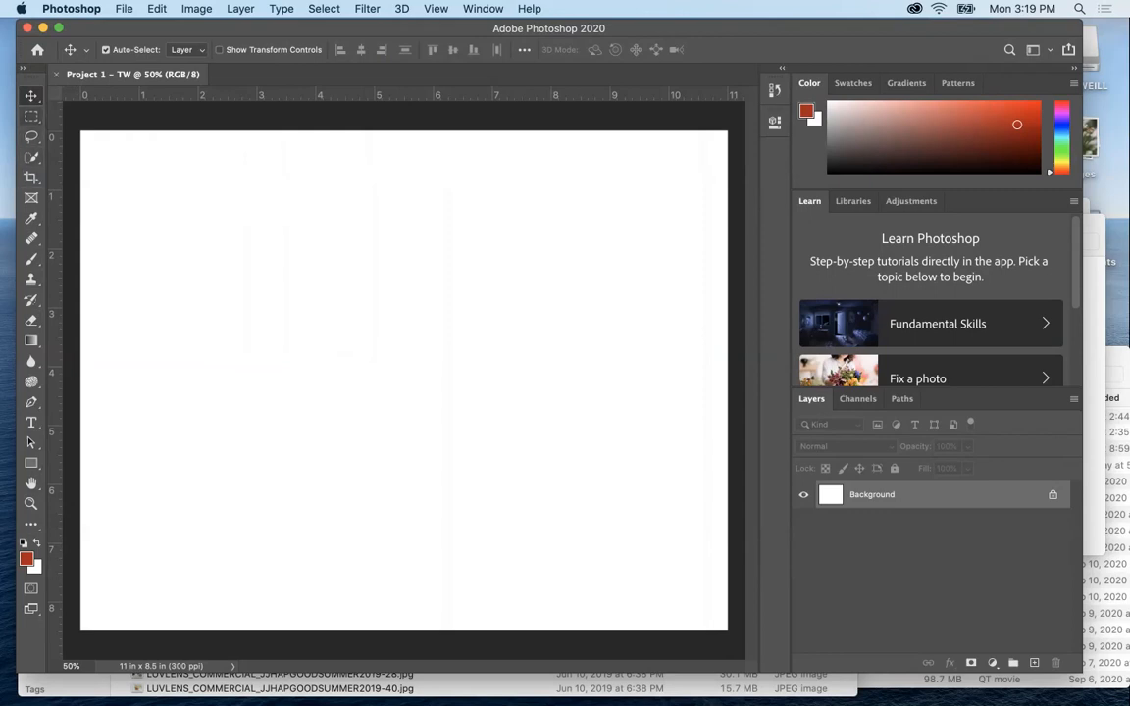
Examine the tool variants grouped under the Marquee, Lasso and Quick Selection tools.
left_click(32, 116)
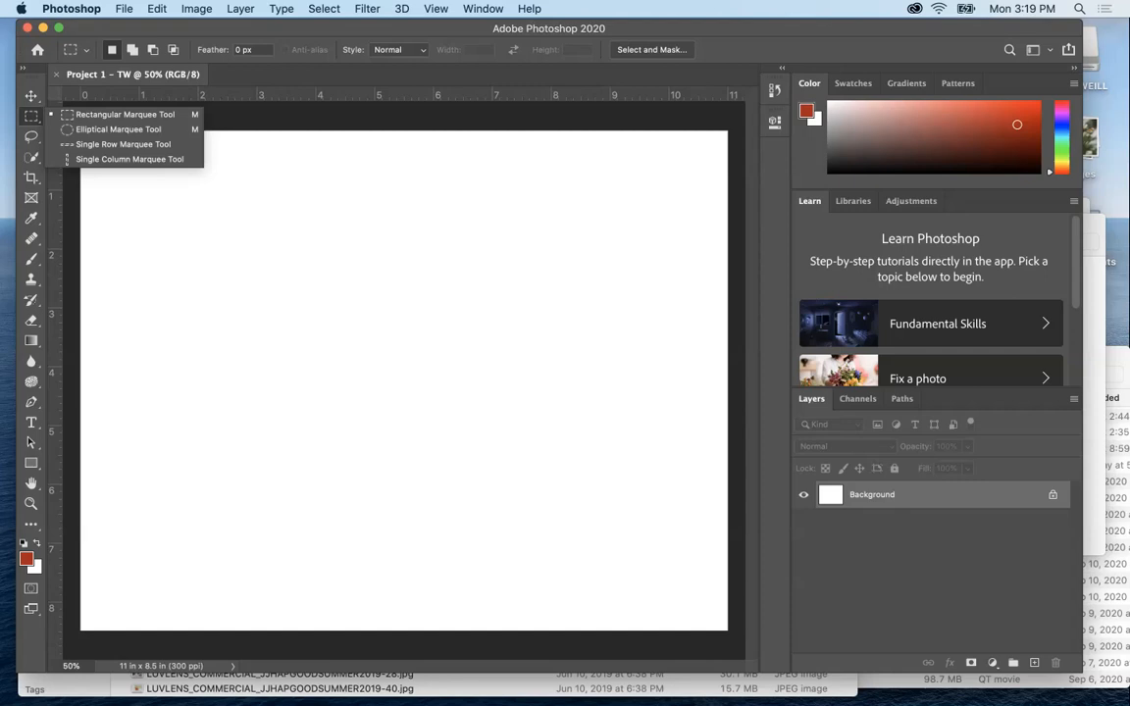
left_click(32, 136)
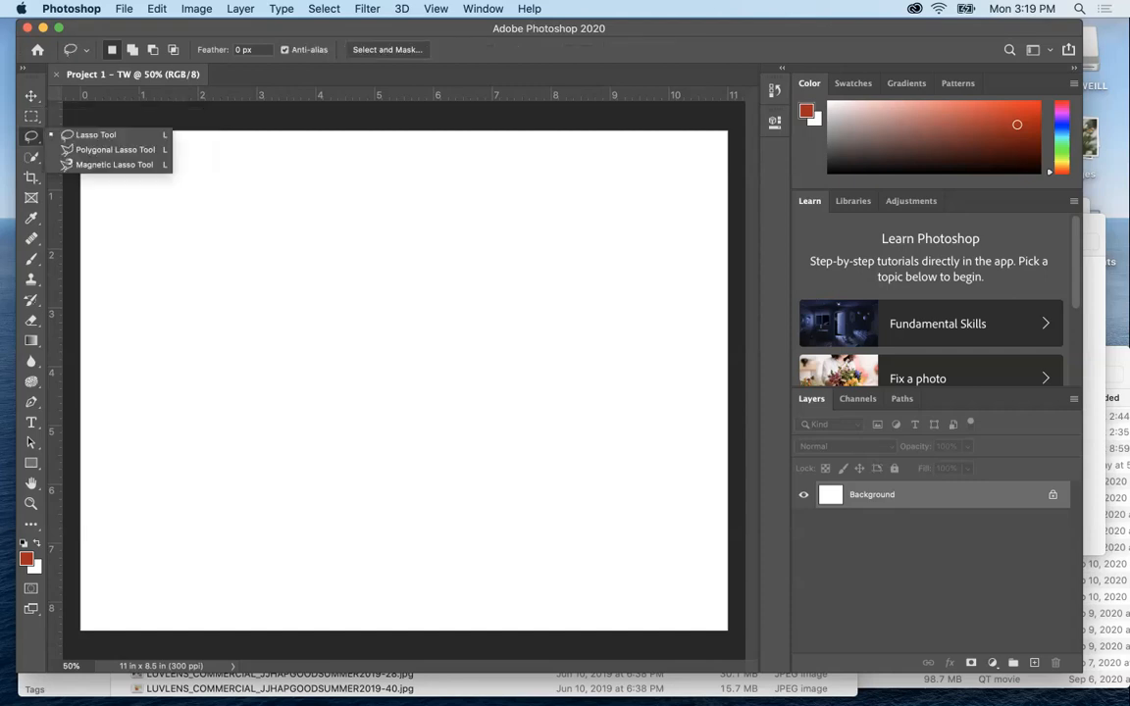
left_click(31, 156)
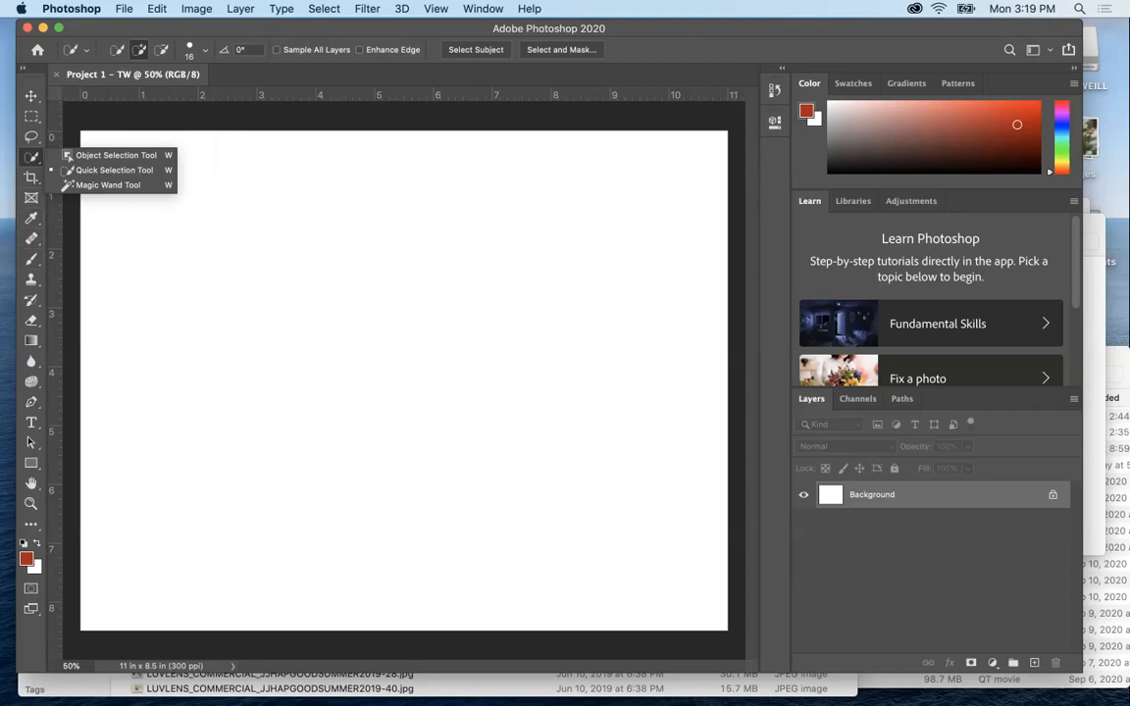
left_click(31, 157)
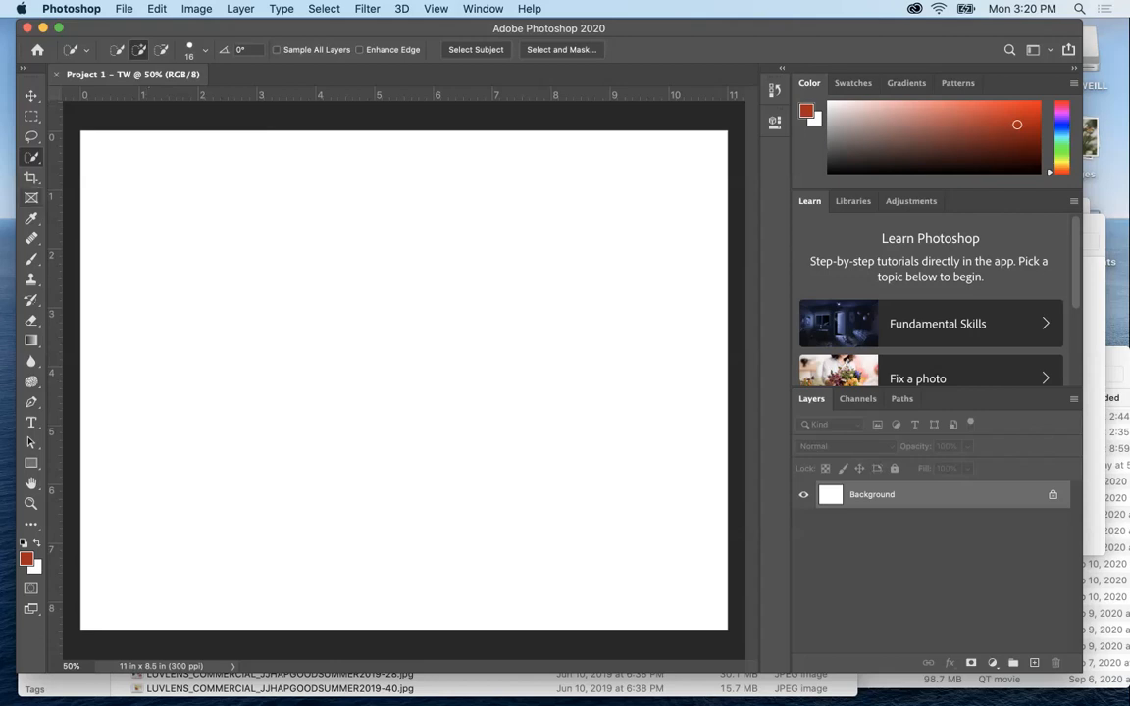
Switch among the Lasso, Clone Stamp, Healing Brush and Rectangular Marquee tools to compare their options.
left_click(31, 176)
left_click(32, 116)
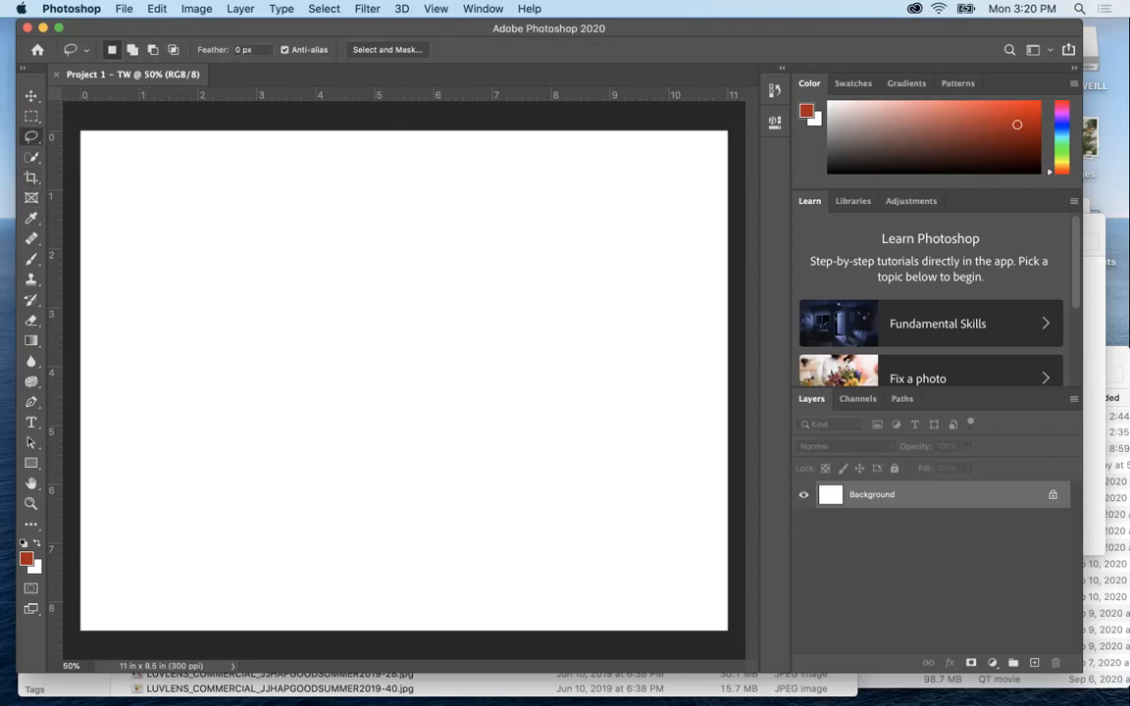
left_click(31, 136)
left_click(31, 279)
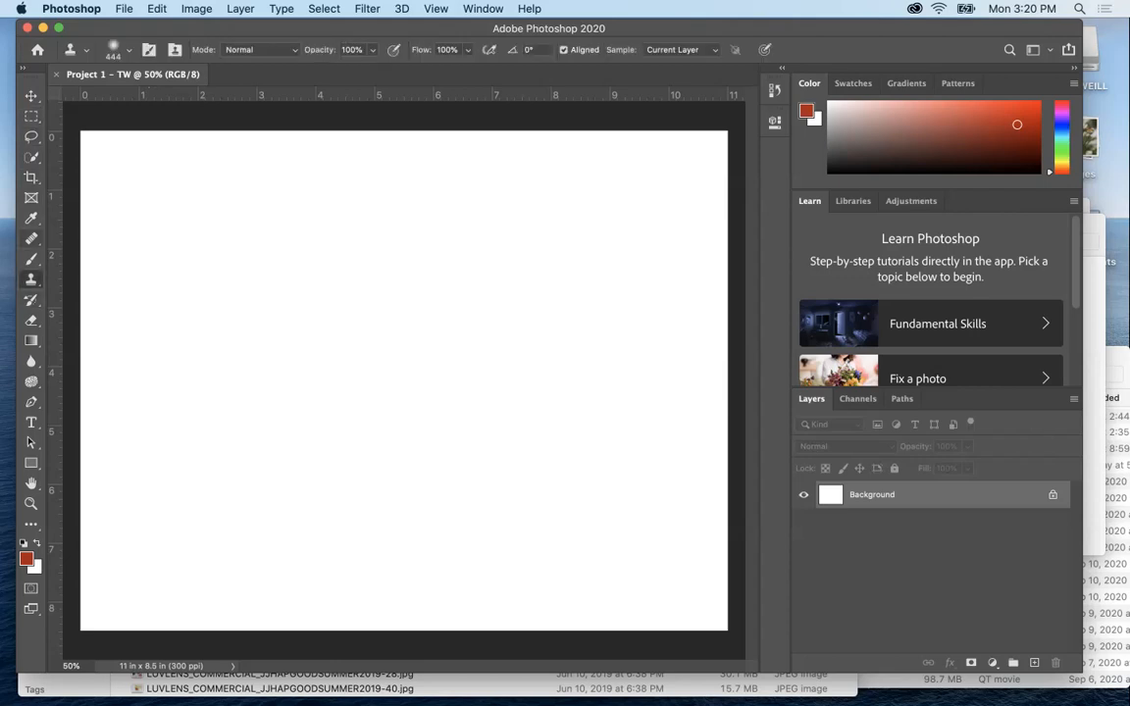
left_click(31, 238)
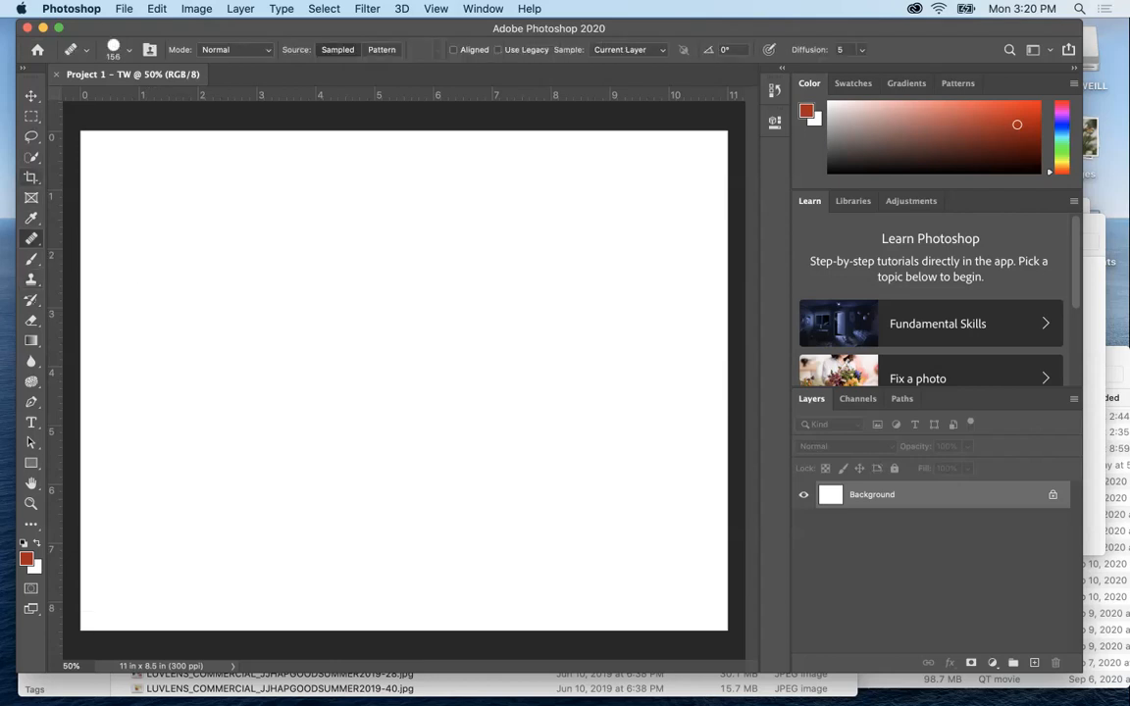
left_click(32, 136)
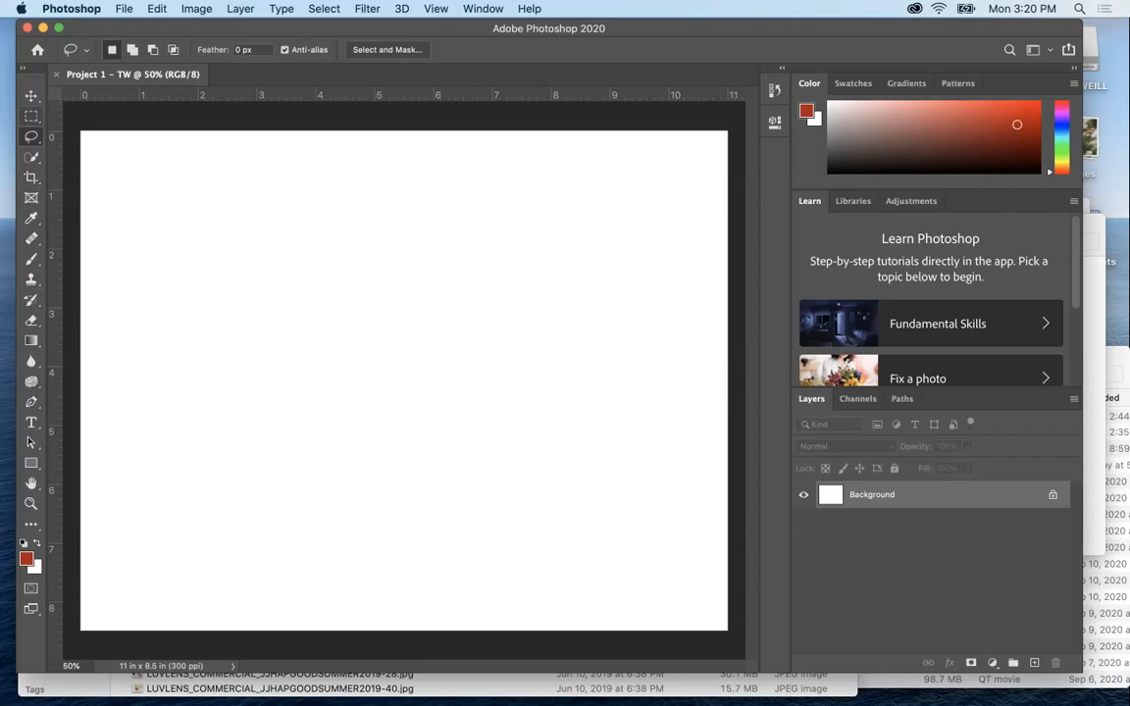
key("m")
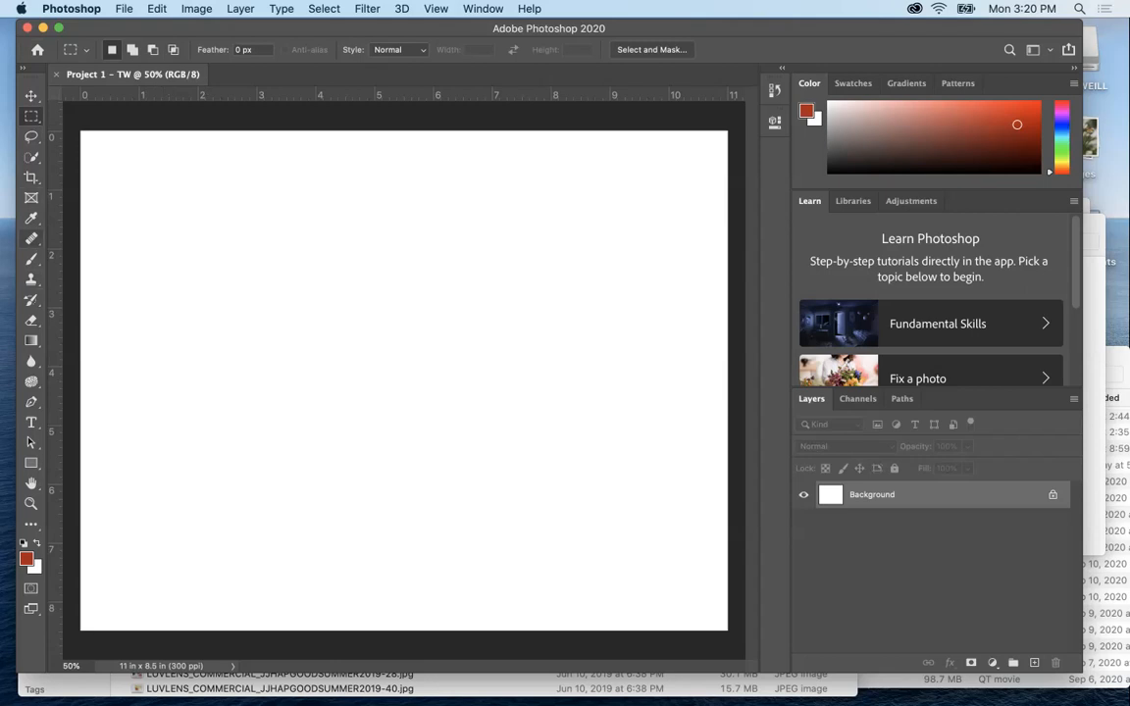
Examine the Brush tool's size settings and brush presets, and activate the Eraser tool.
left_click(31, 259)
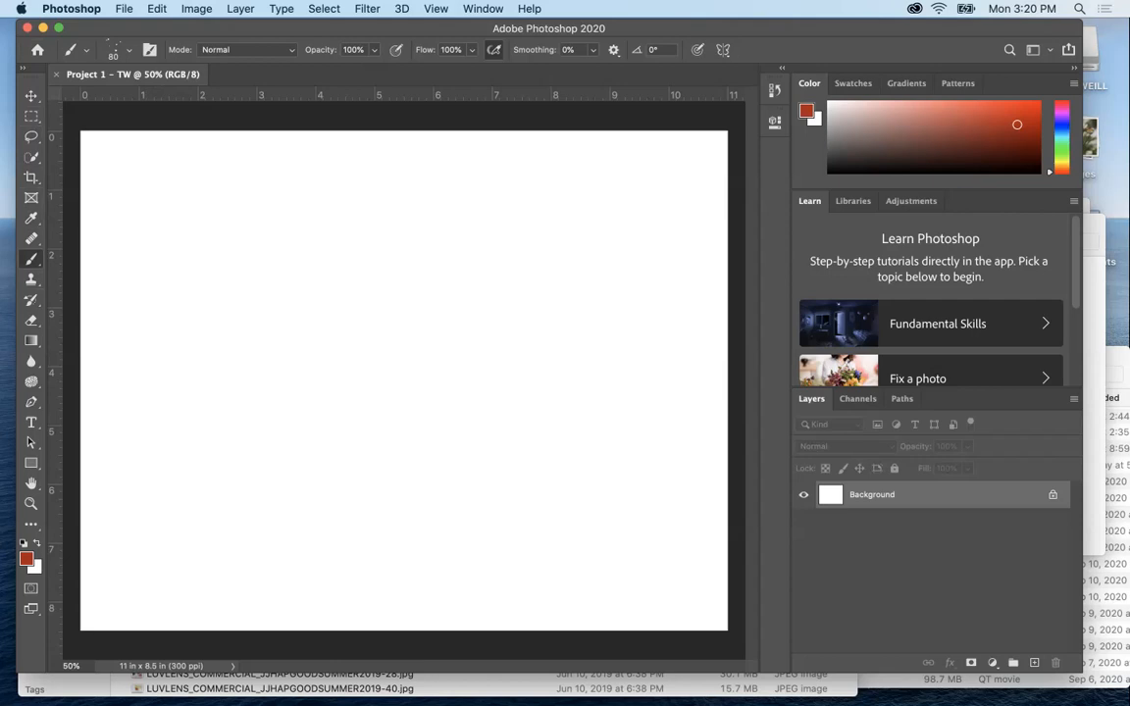
left_click(129, 50)
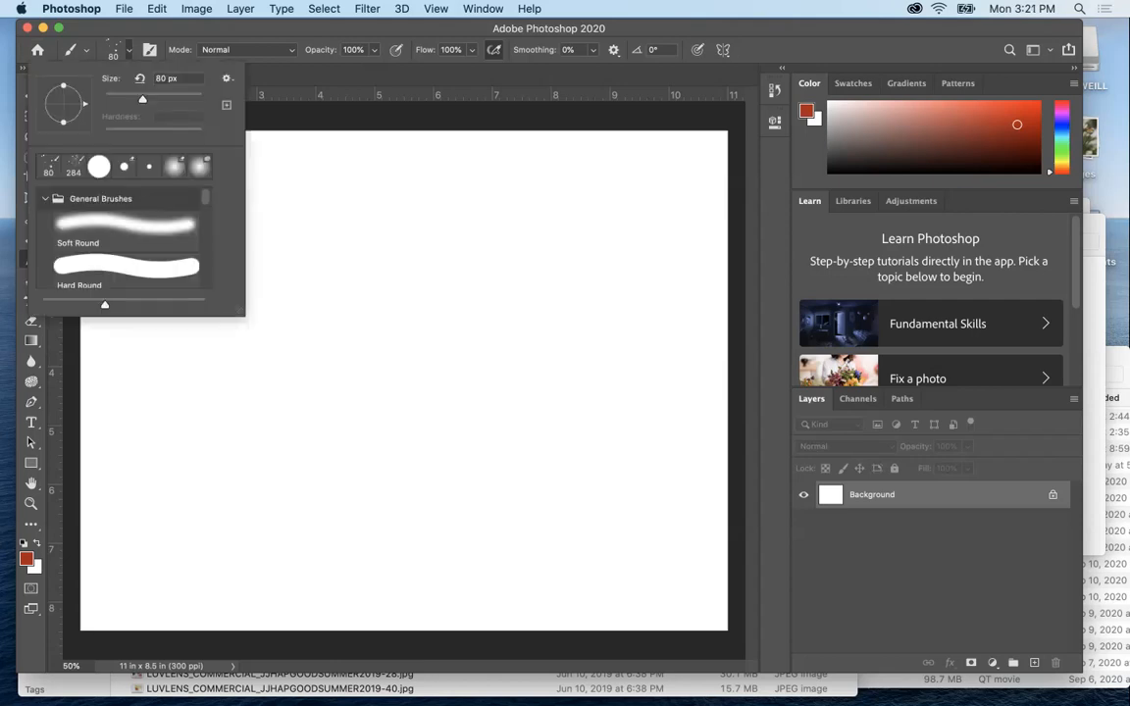
key("Return")
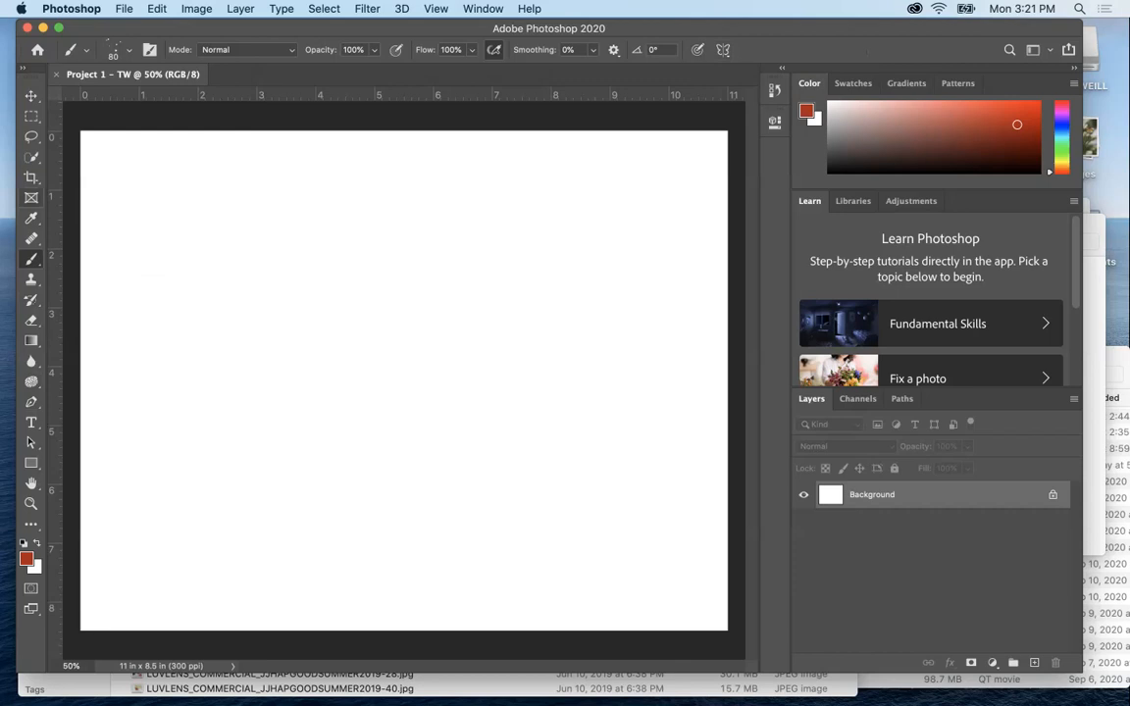
left_click(31, 320)
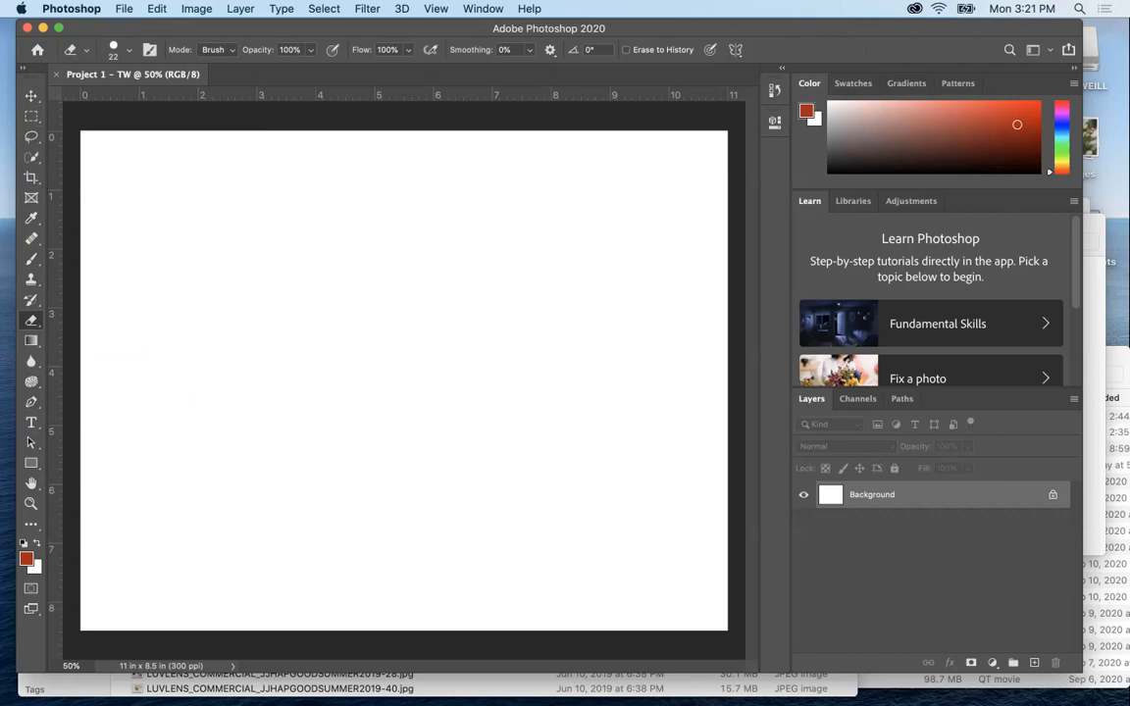
Detach the Layers panel from its dock, enlarge it and place it over the lower part of the docked panels.
left_click_drag(811, 398, 433, 321)
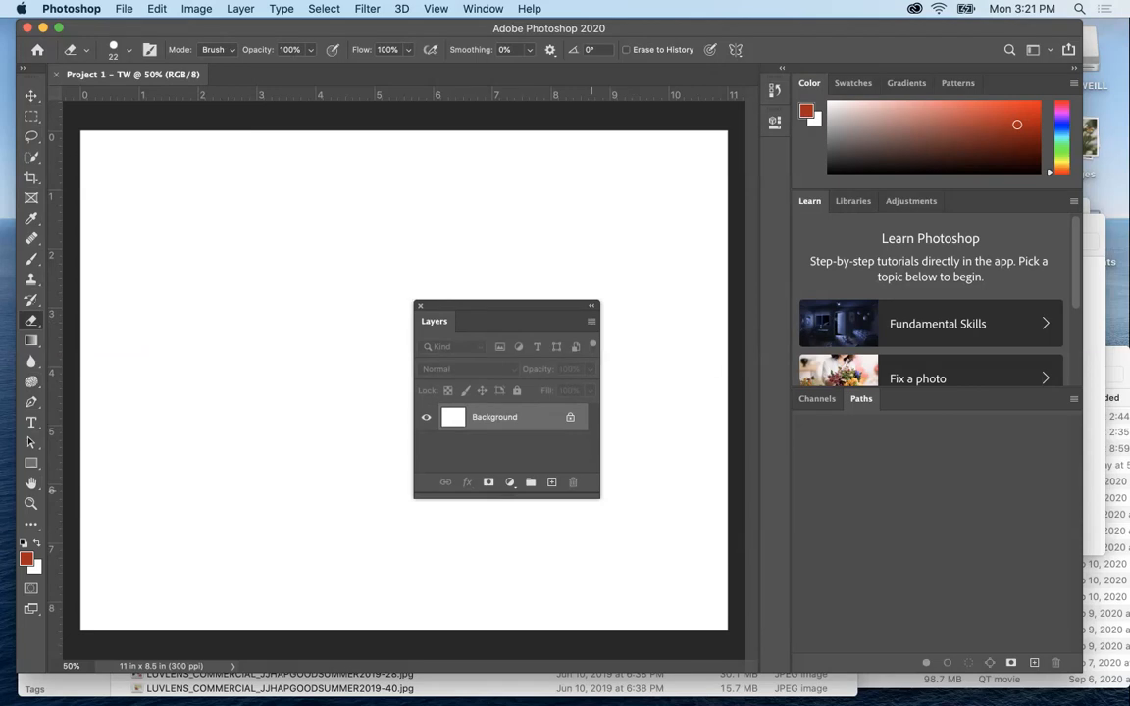
left_click_drag(599, 498, 737, 589)
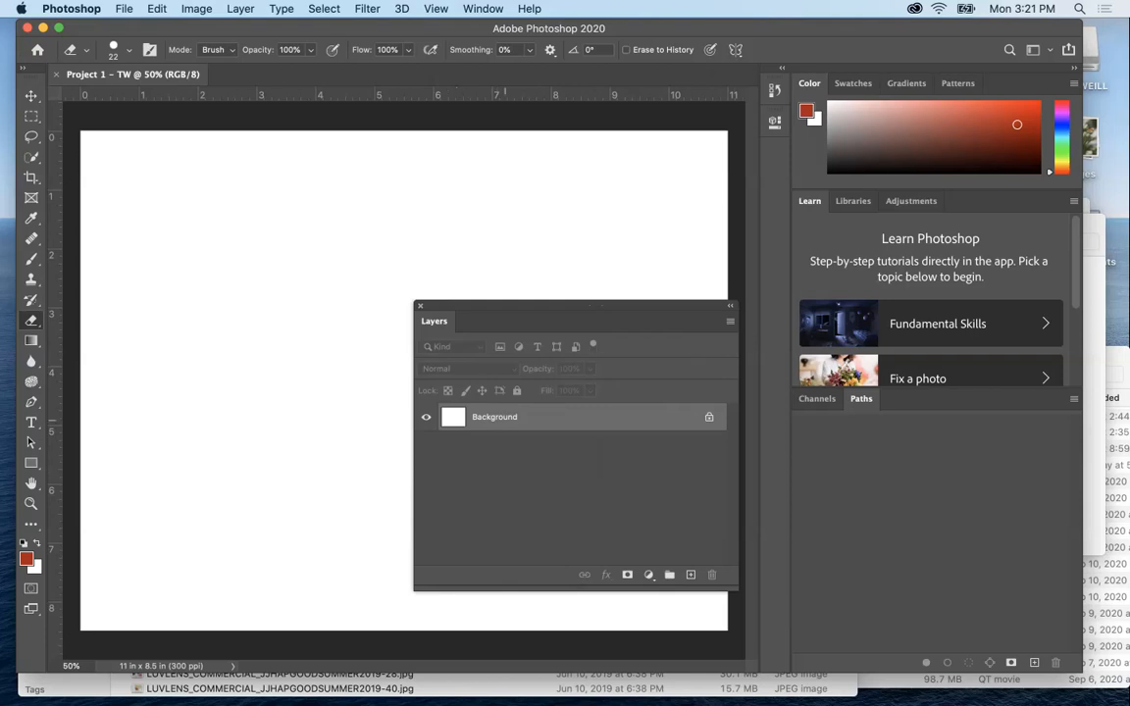
left_click_drag(471, 306, 740, 370)
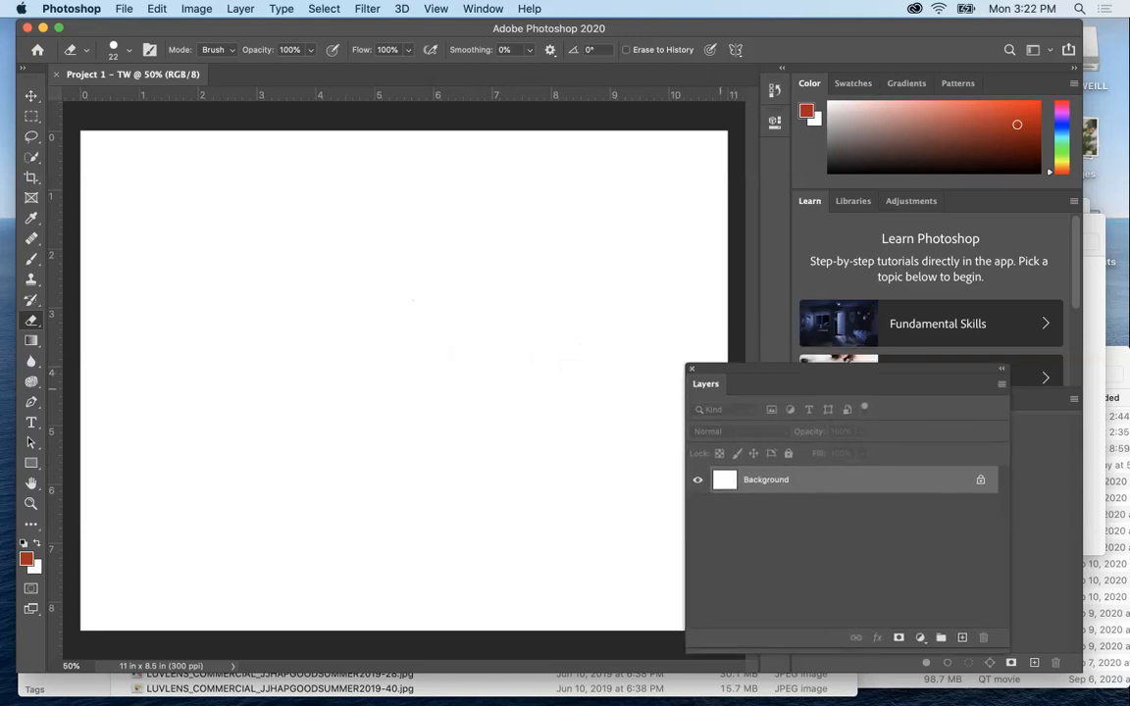
Detach the Learn panel as a floating window over the canvas and browse its tutorial topics.
left_click_drag(809, 200, 625, 216)
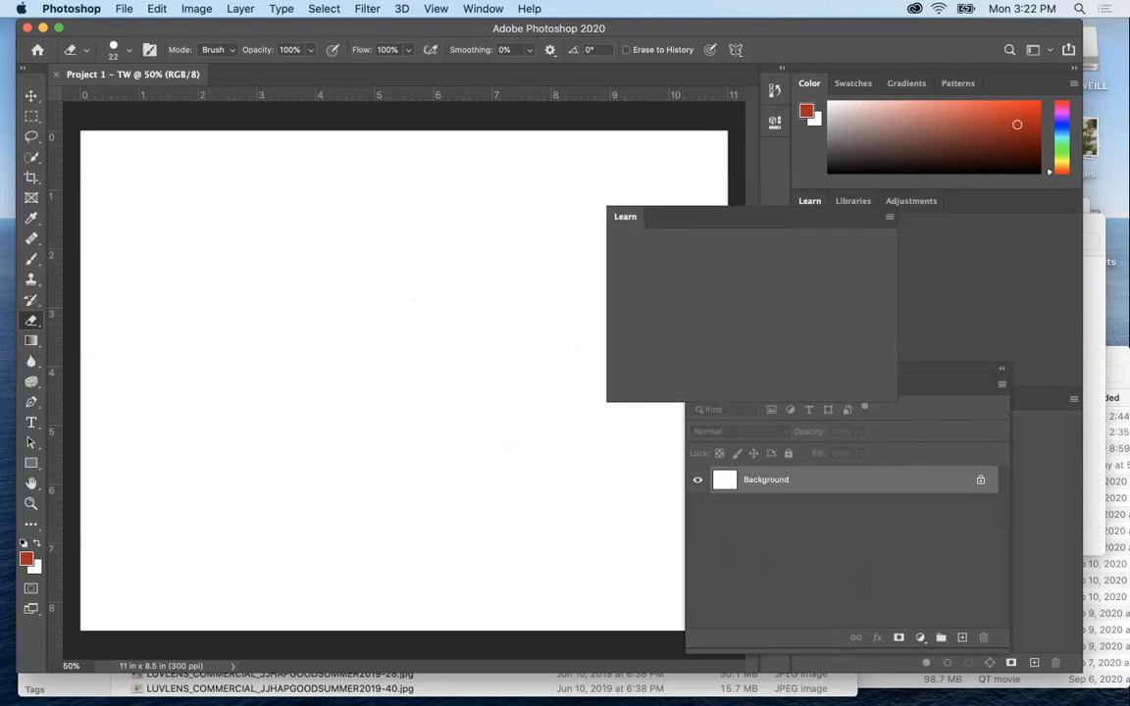
scroll(745, 314, "down", 4)
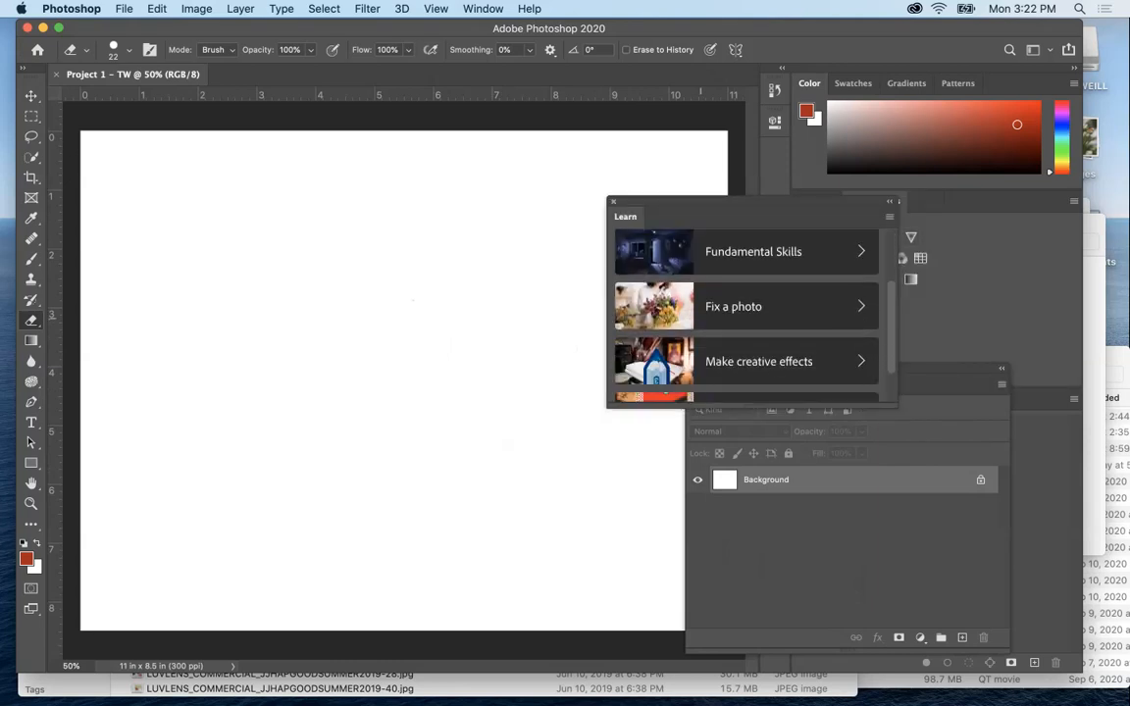
scroll(750, 314, "up", 5)
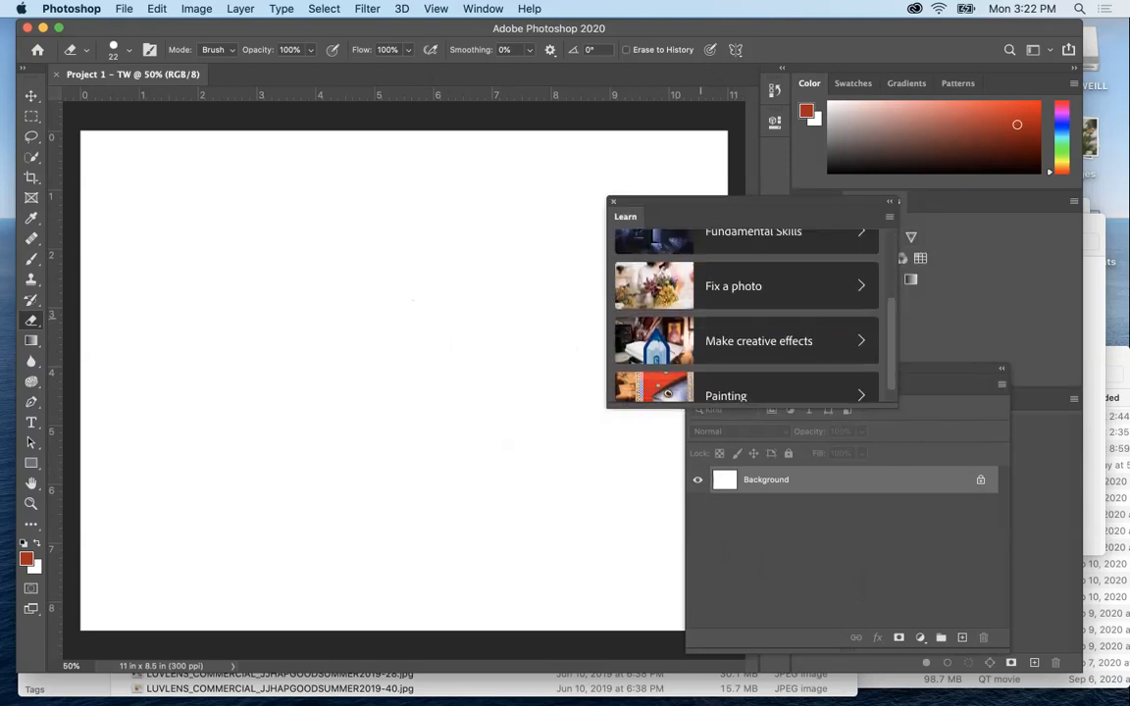
scroll(751, 314, "down", 2)
scroll(750, 314, "up", 2)
scroll(750, 314, "down", 2)
scroll(750, 314, "up", 1)
scroll(745, 314, "down", 1)
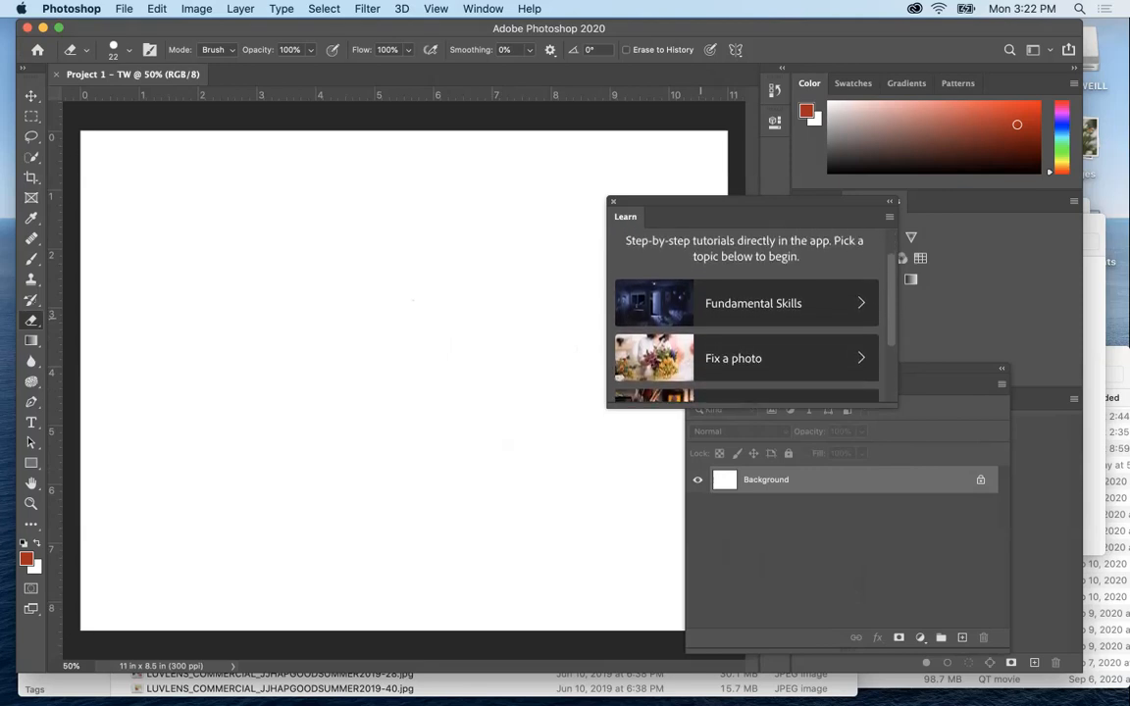
scroll(746, 314, "up", 2)
scroll(745, 314, "down", 1)
scroll(750, 313, "down", 3)
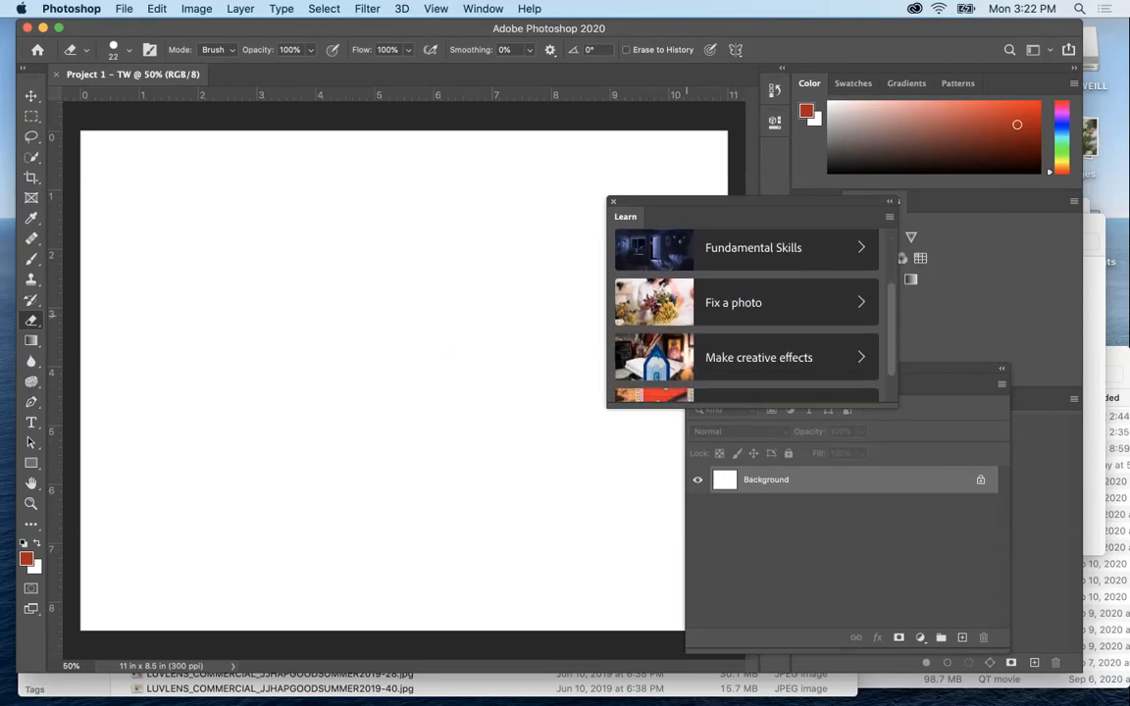
Browse the remaining topics before closing the Learn panel, and reposition the floating Layers panel over the docked panels.
scroll(750, 313, "down", 2)
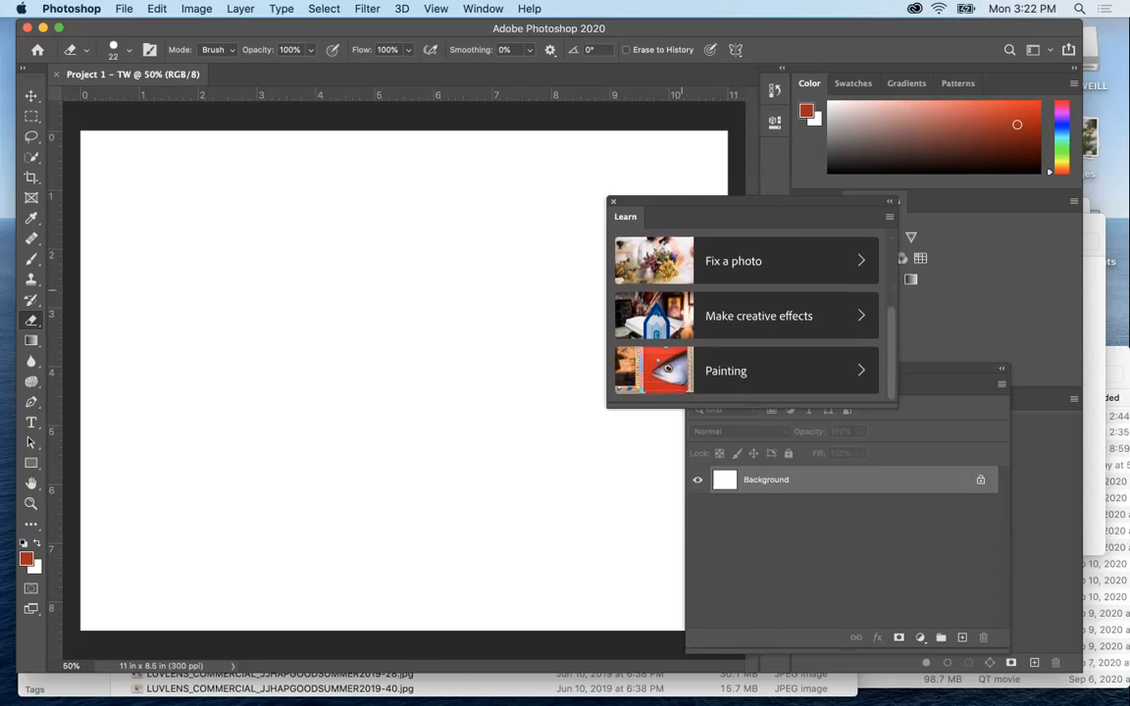
scroll(750, 314, "up", 5)
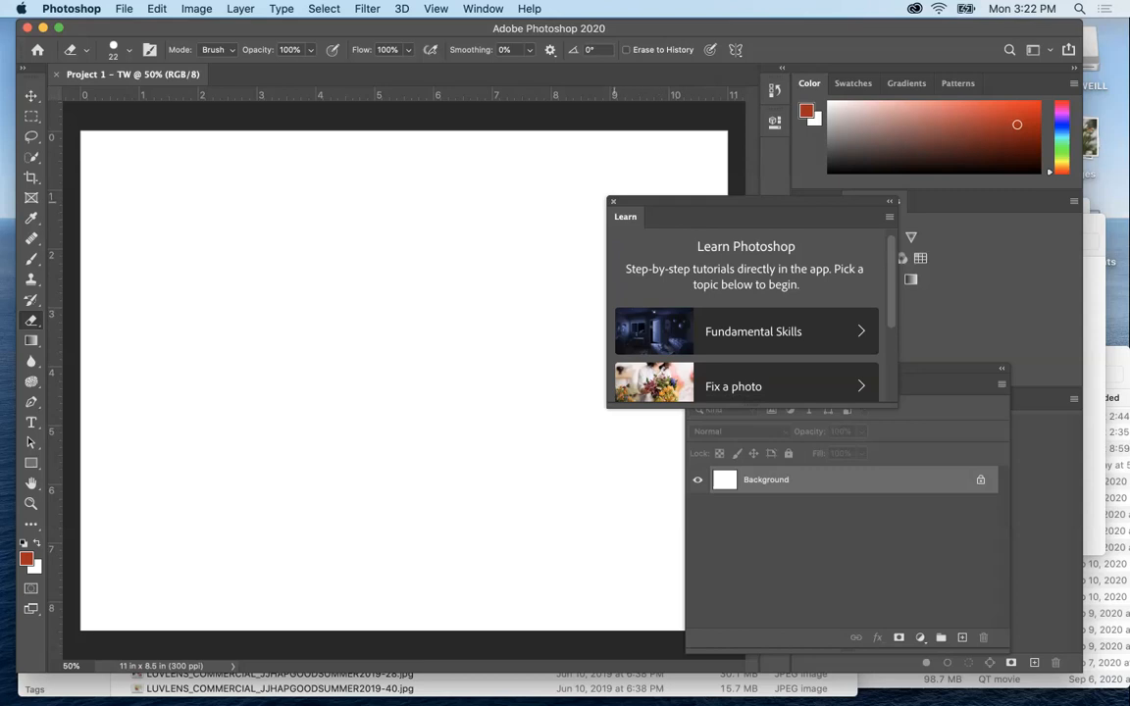
left_click(614, 201)
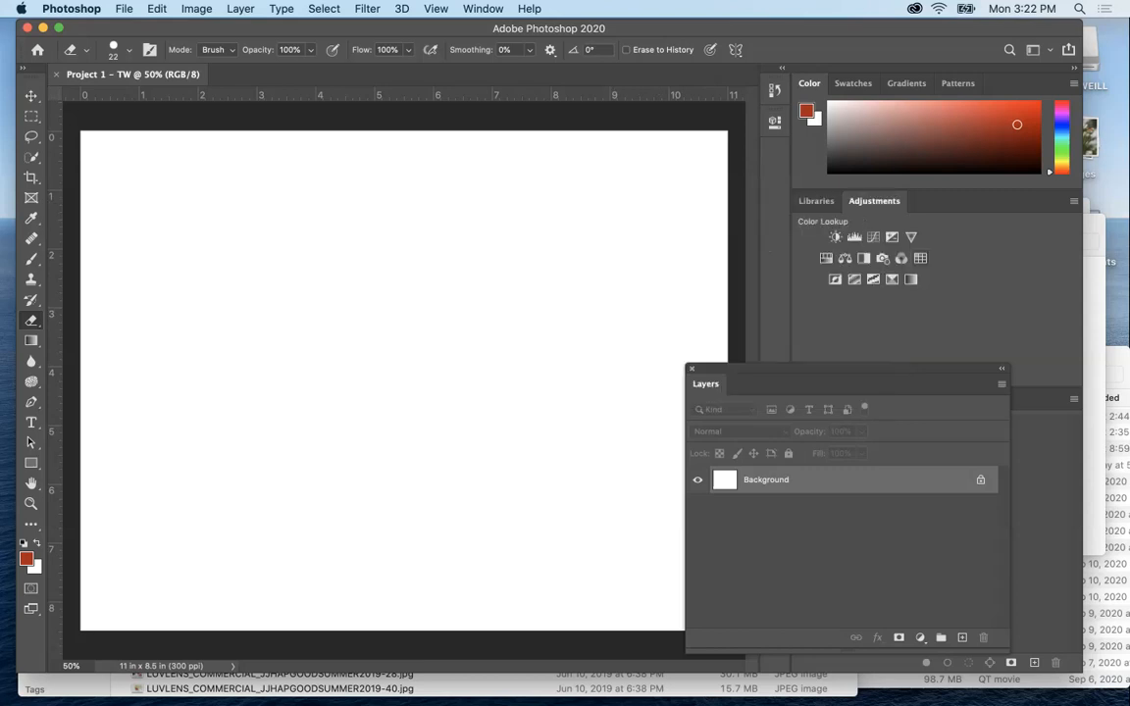
mouse_move(863, 369)
left_mouse_down()
mouse_move(865, 285)
mouse_move(893, 322)
left_mouse_up()
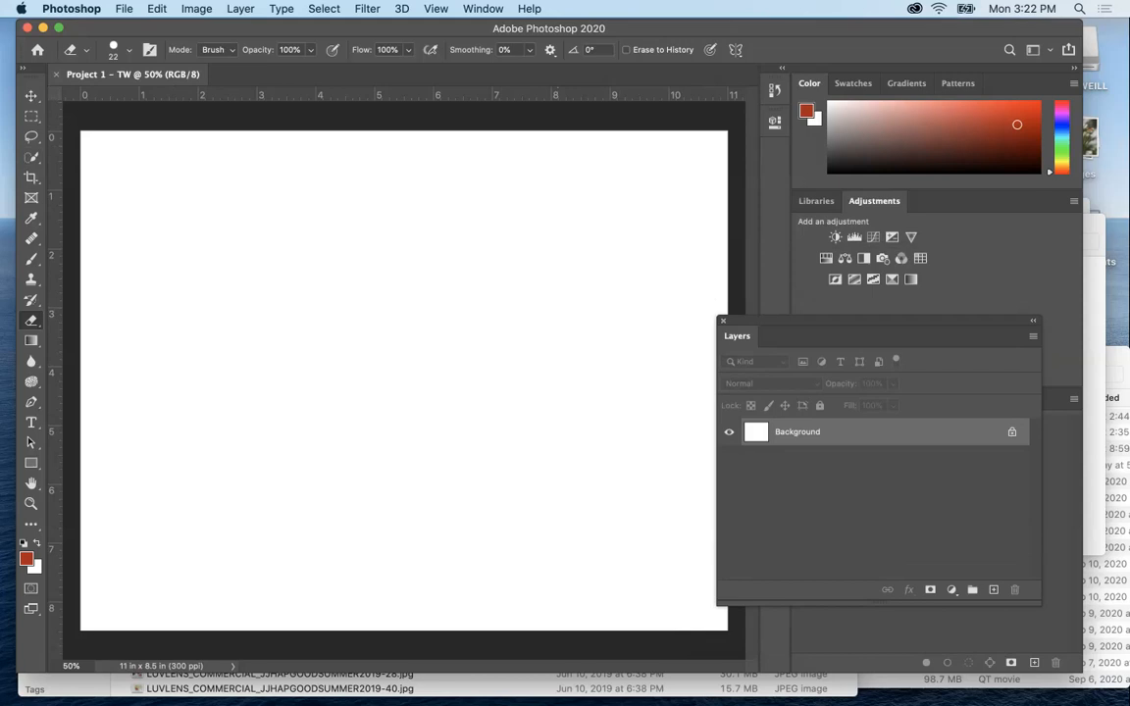
mouse_move(893, 322)
left_mouse_down()
mouse_move(930, 339)
mouse_move(897, 337)
left_mouse_up()
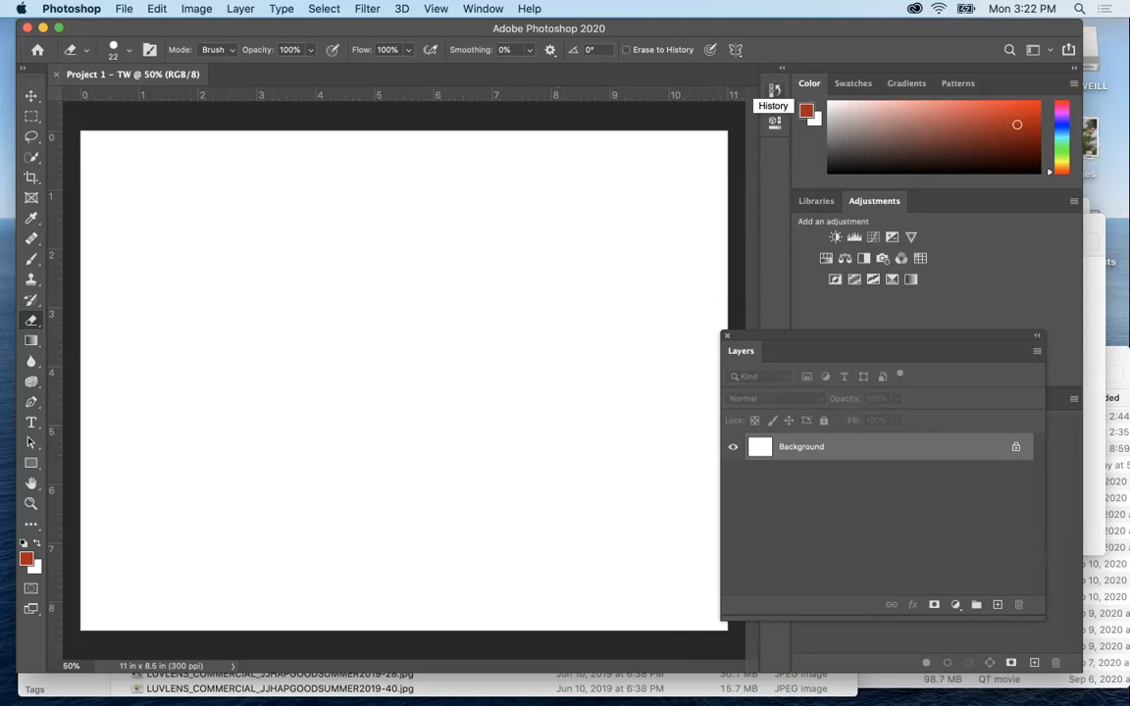
Open, lengthen and collapse the History panel, and dock the Layers panel between the Adjustments and Paths panels.
left_click(775, 90)
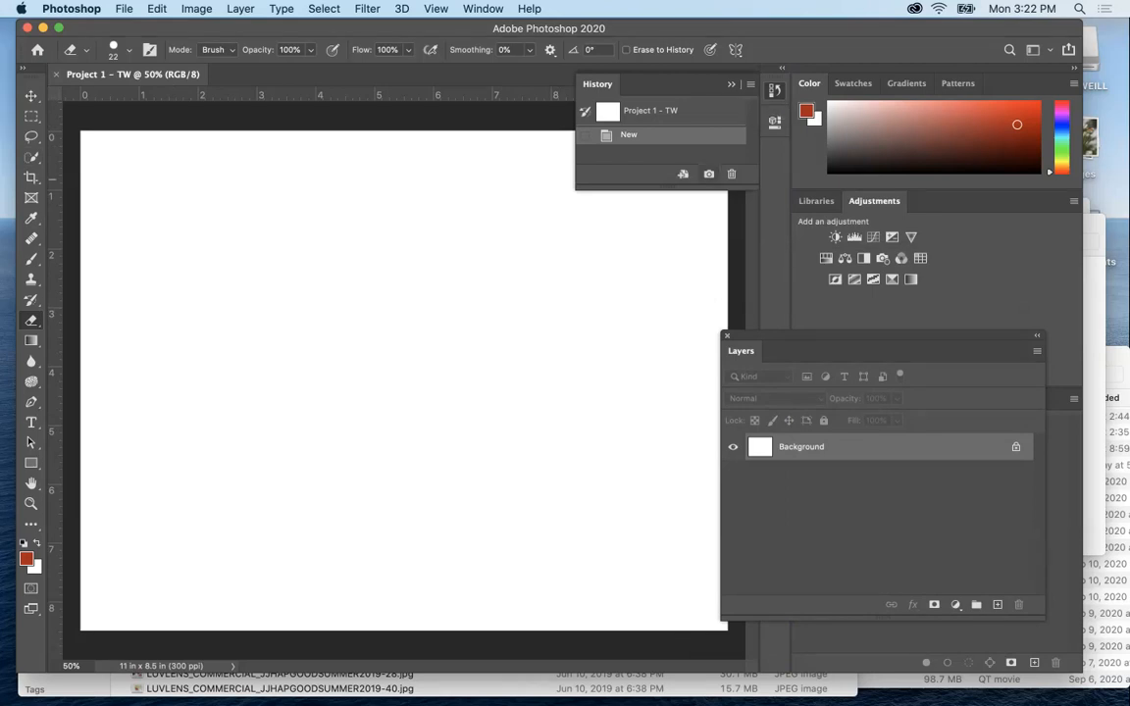
left_click_drag(667, 186, 667, 401)
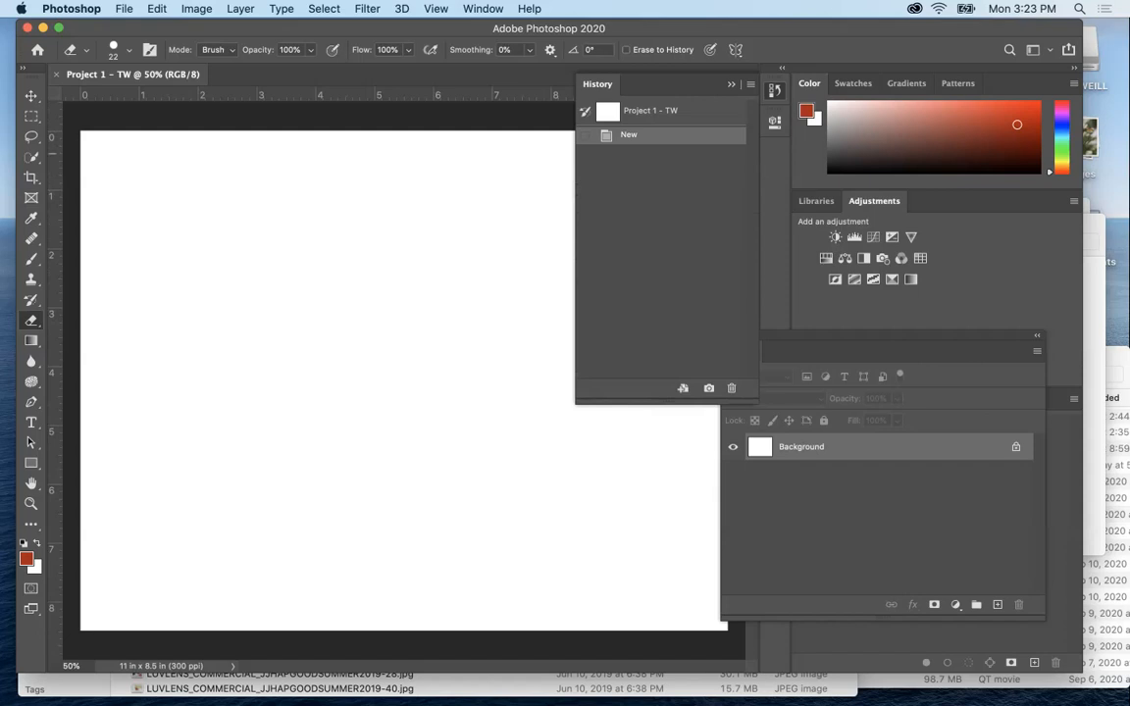
left_click(731, 84)
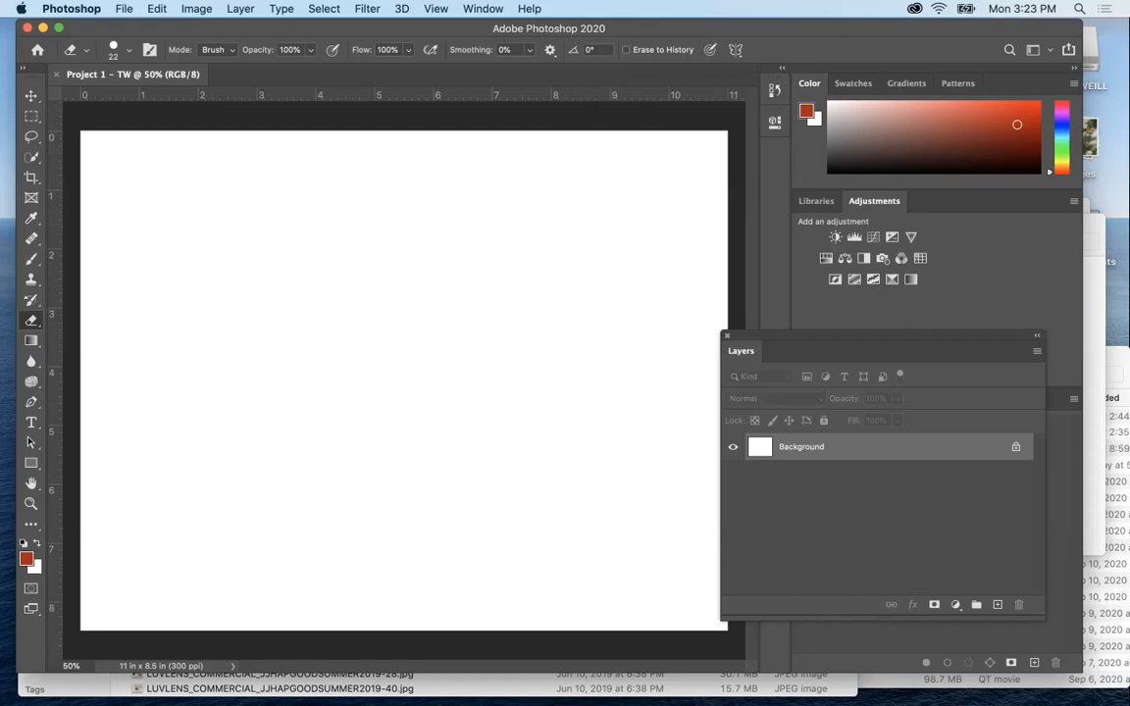
left_click_drag(834, 350, 863, 392)
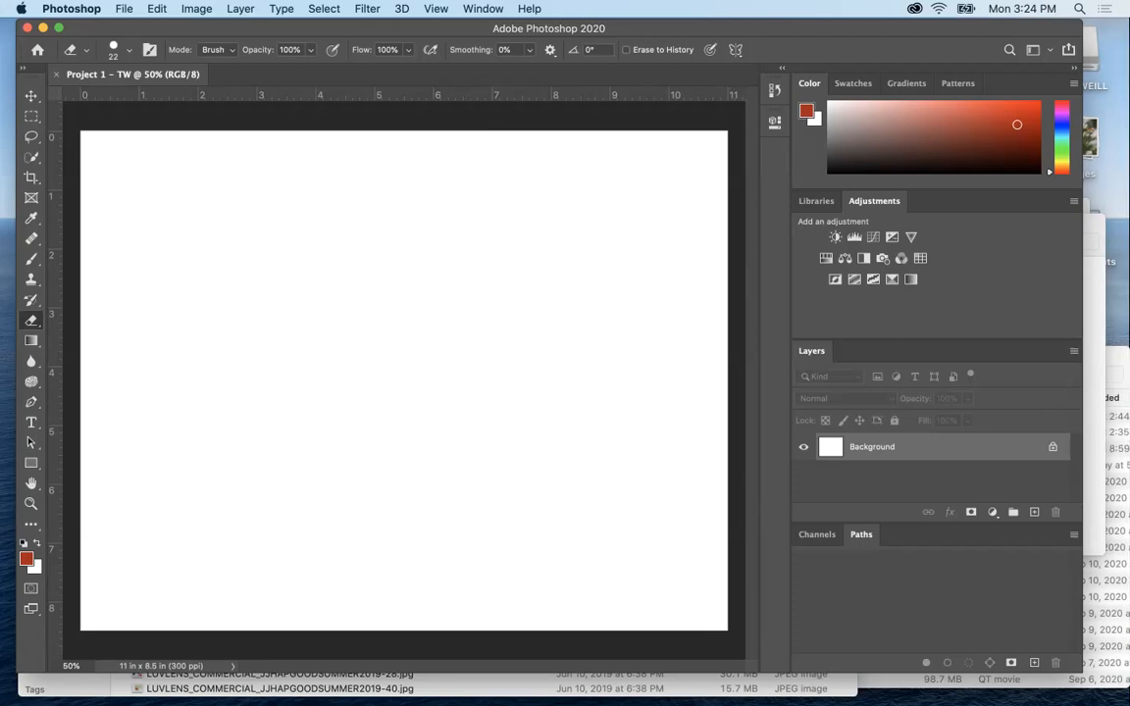
Switch to Finder, open the highlights-part2 folder on the external drive and select LUVLENS_COMMERCIAL_JJHAPGOODSUMMER2019-155.jpg.
key("super+Tab")
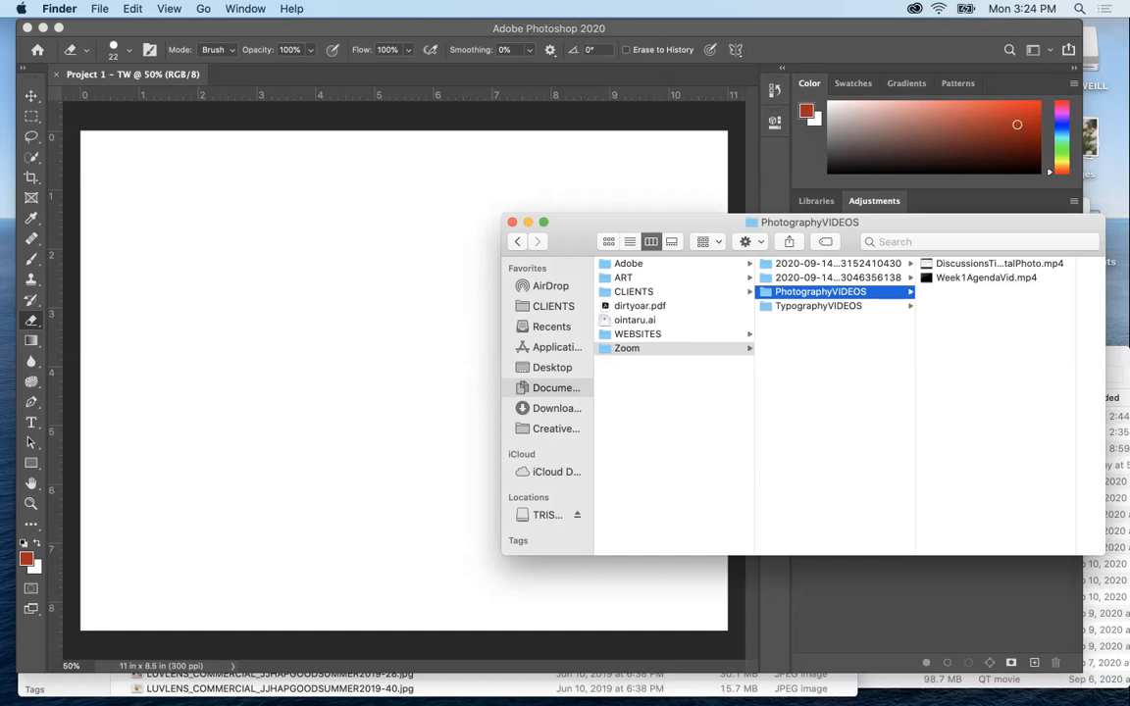
left_click(547, 515)
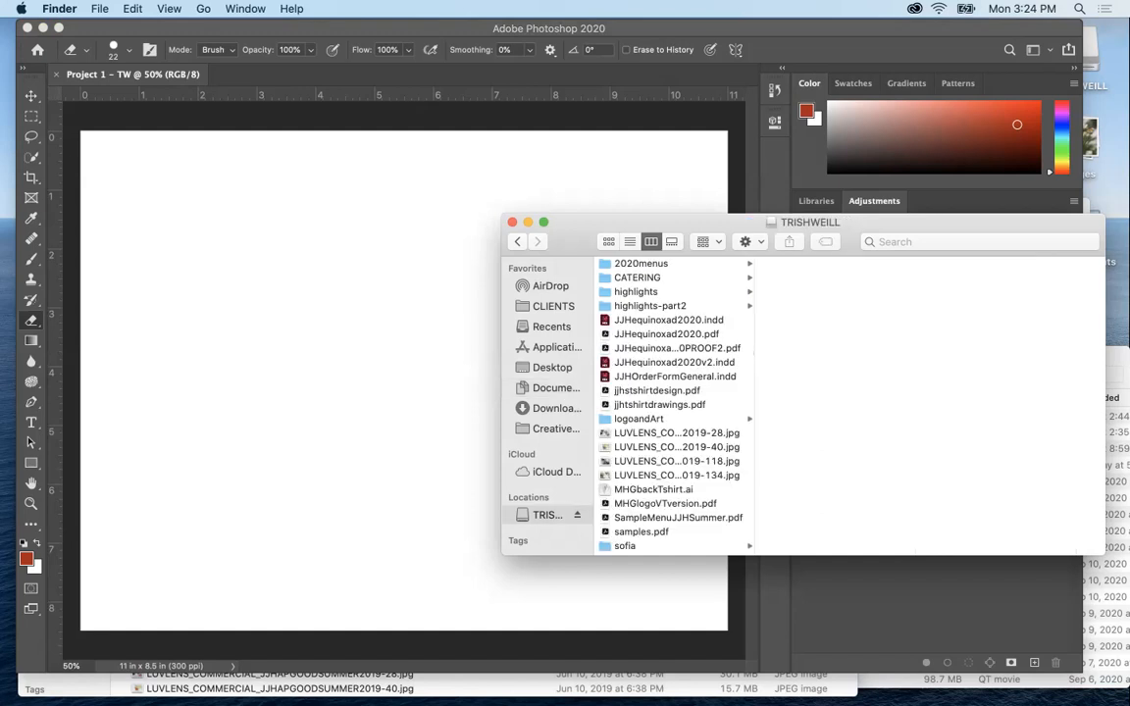
scroll(672, 402, "down", 2)
scroll(672, 402, "up", 2)
left_click(650, 306)
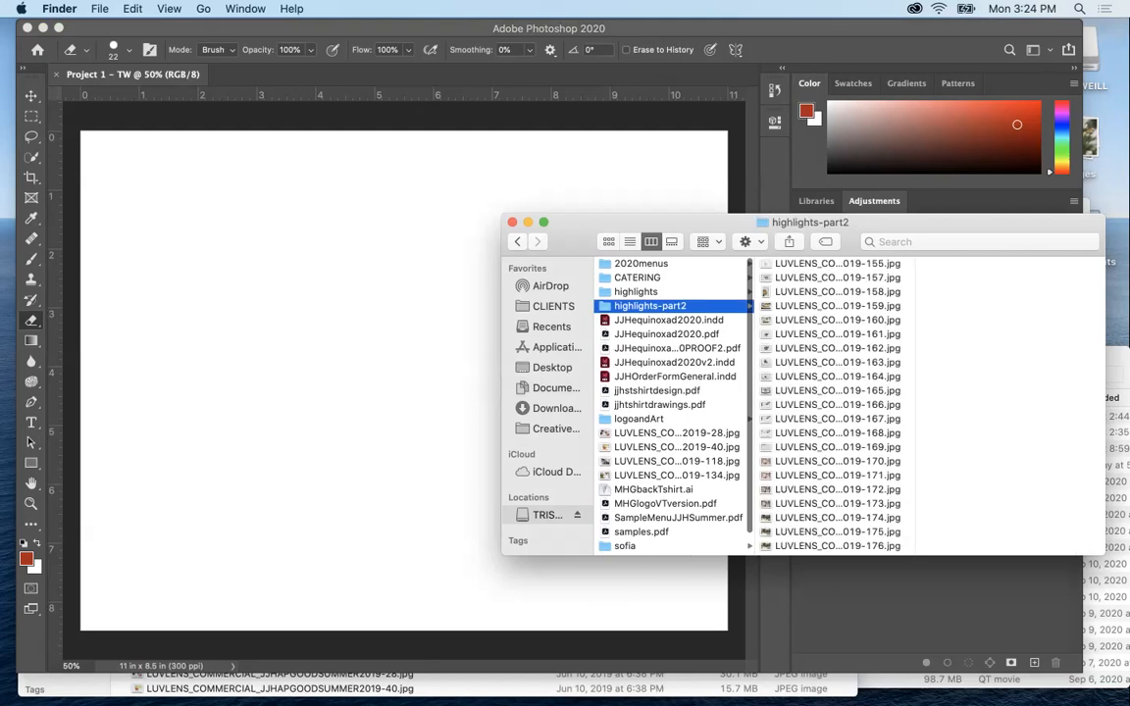
key("Right")
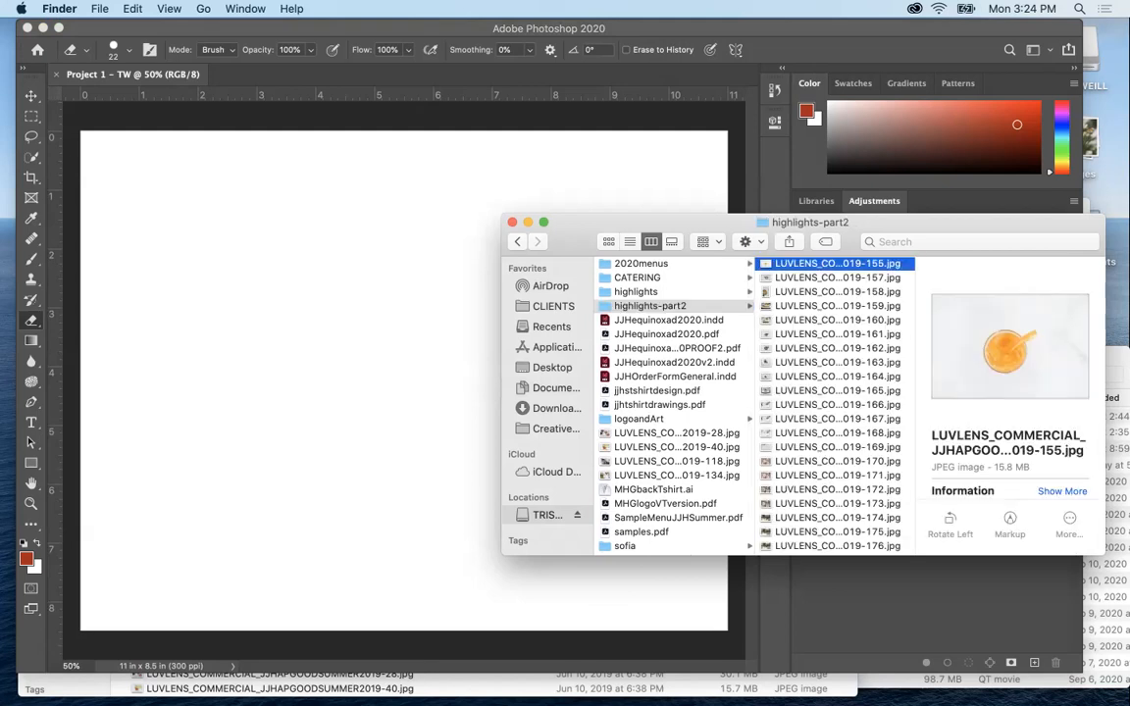
Move the highlights-part2 window down so most of the canvas is clear, and close the Downloads window.
left_click_drag(686, 223, 747, 147)
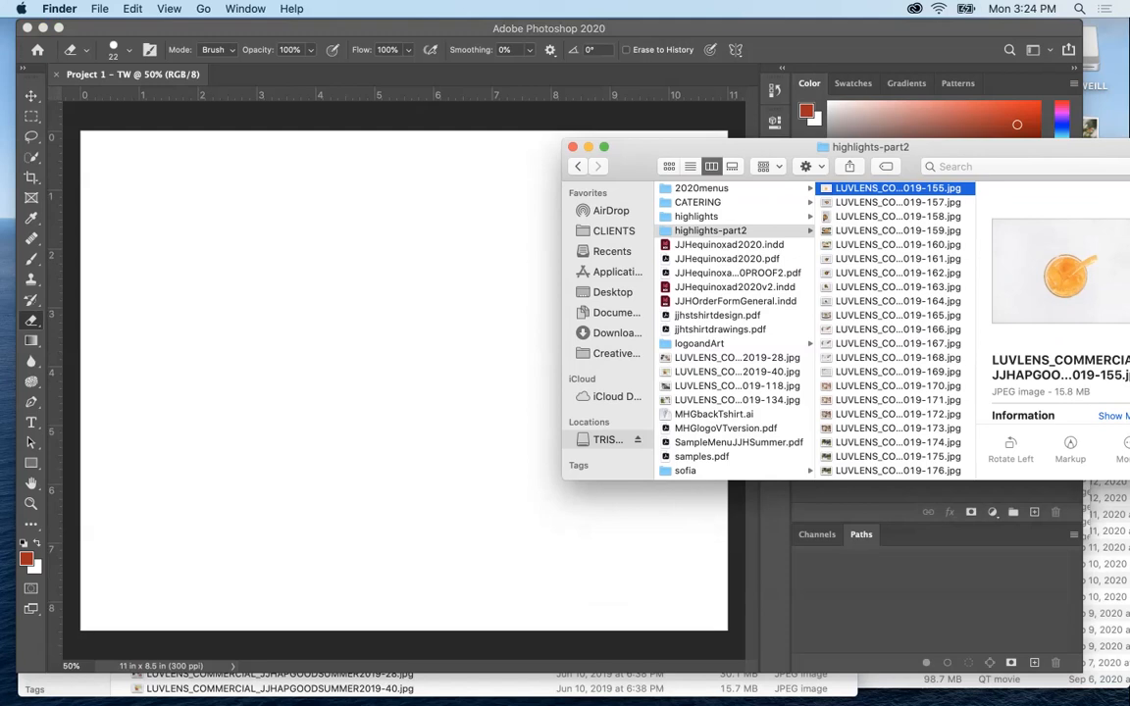
left_click_drag(747, 147, 590, 482)
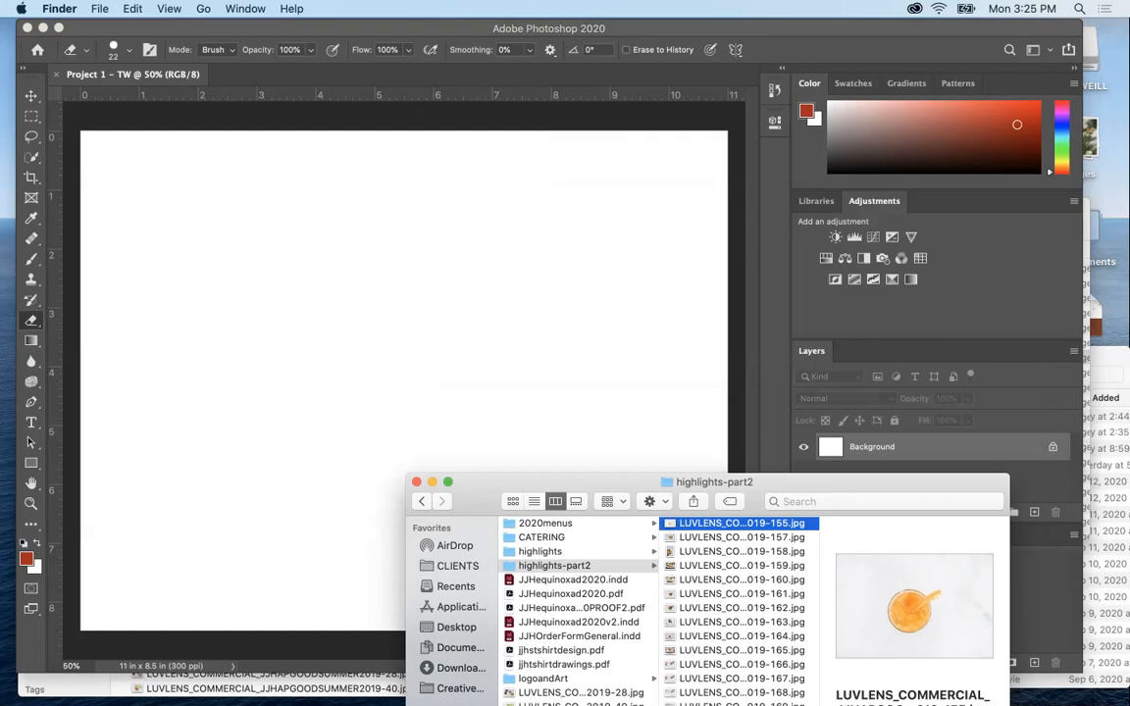
left_click(319, 168)
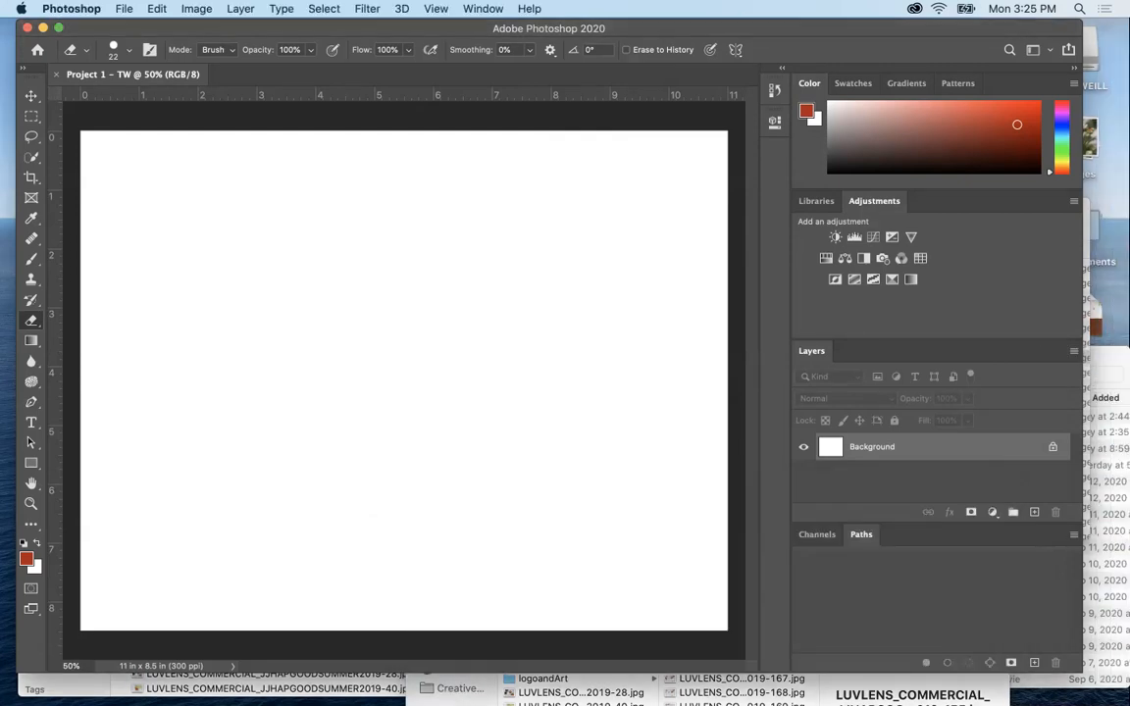
left_click(1108, 357)
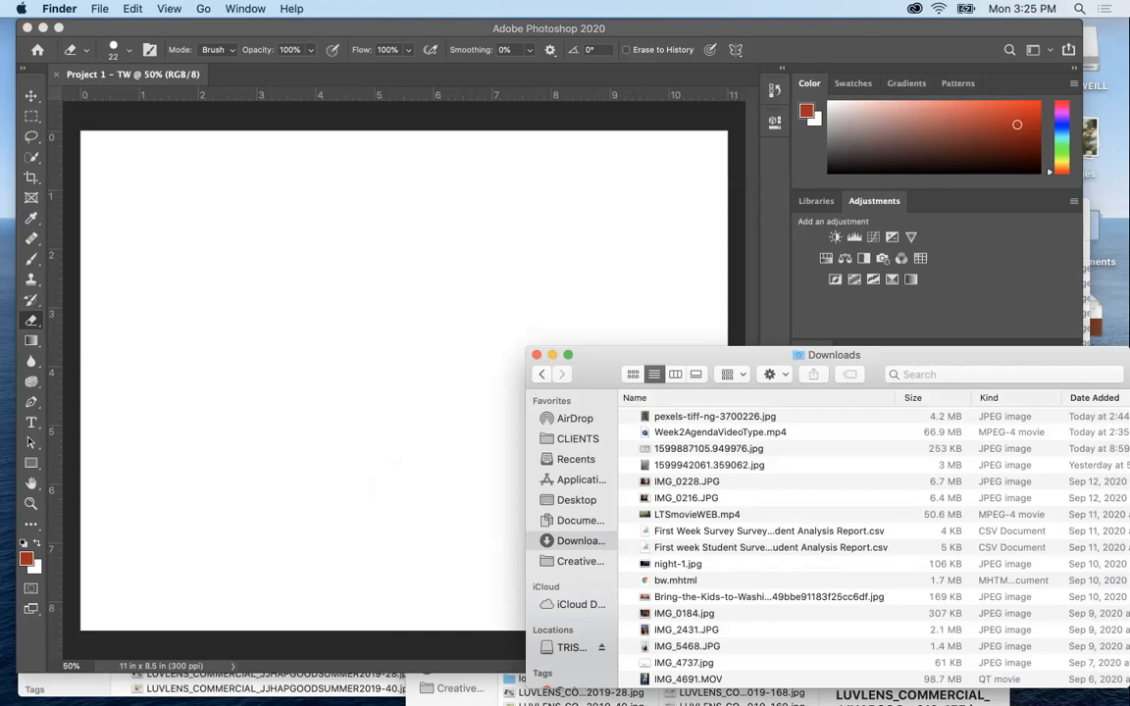
left_click(537, 354)
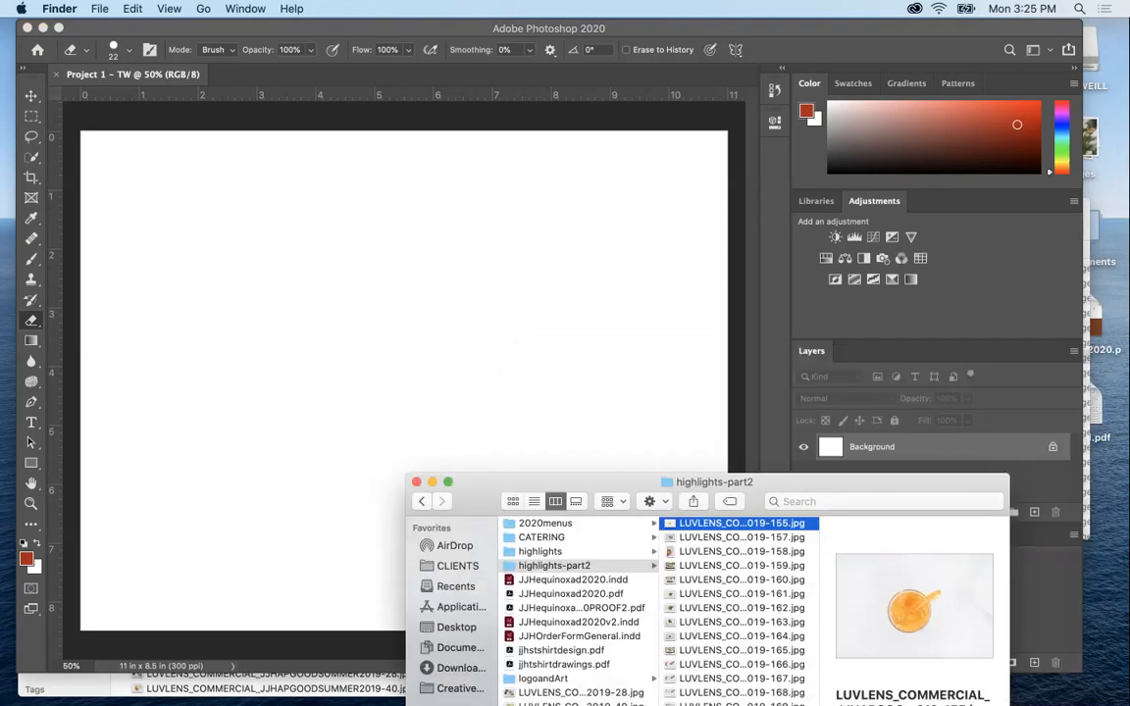
Preview the orange drink photo LUVLENS_COMMERCIAL_JJHAPGOODSUMMER2019-155.jpg and place it in the Photoshop document Project 1 – TW.
key("space")
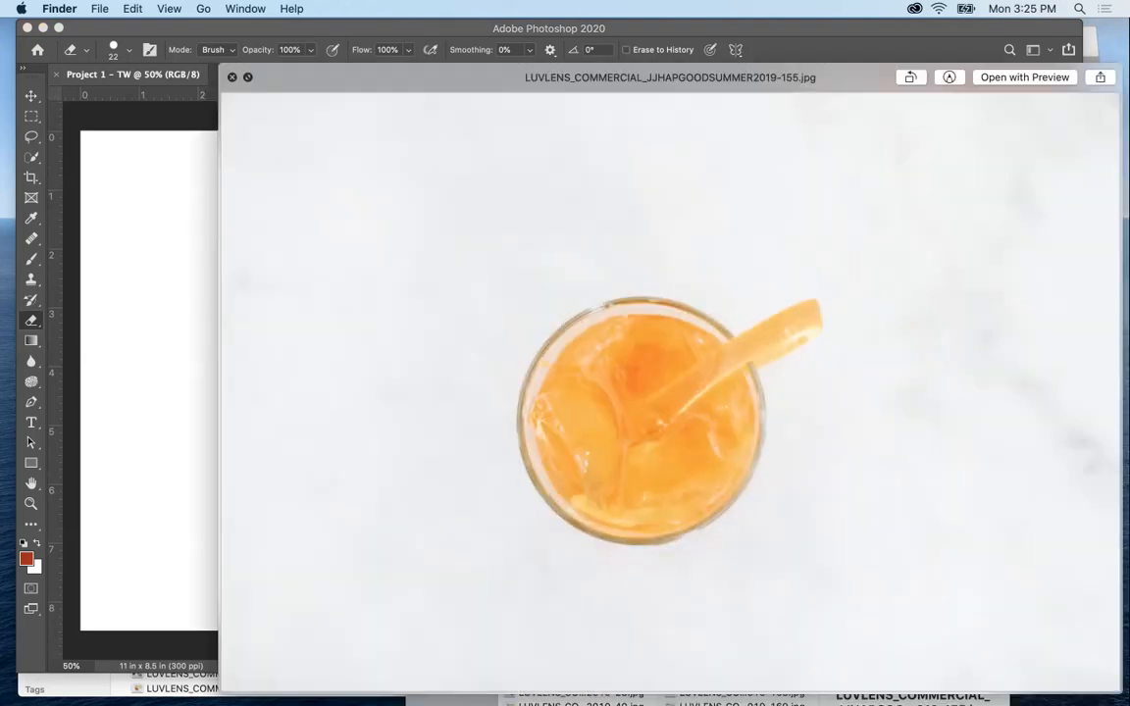
key("space")
left_click_drag(736, 523, 224, 310)
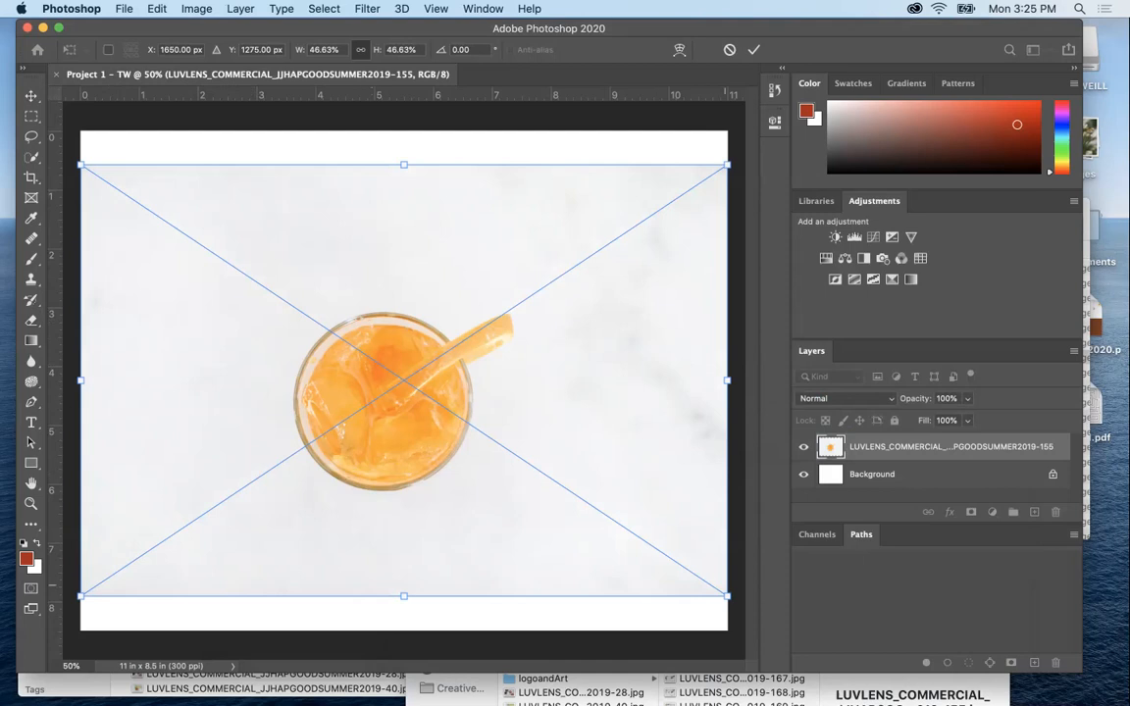
Scale the placed drink photo to about 38%, rotate it about 83° and position it over the right half of the canvas.
left_click_drag(727, 595, 295, 459)
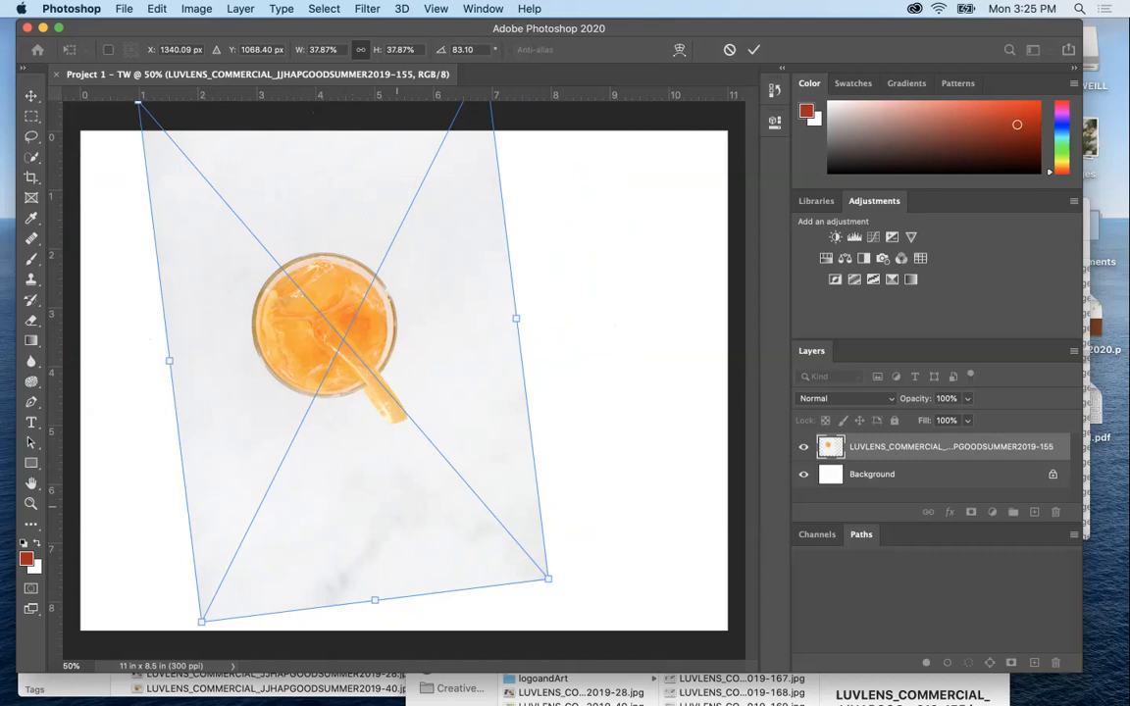
left_click_drag(354, 343, 545, 382)
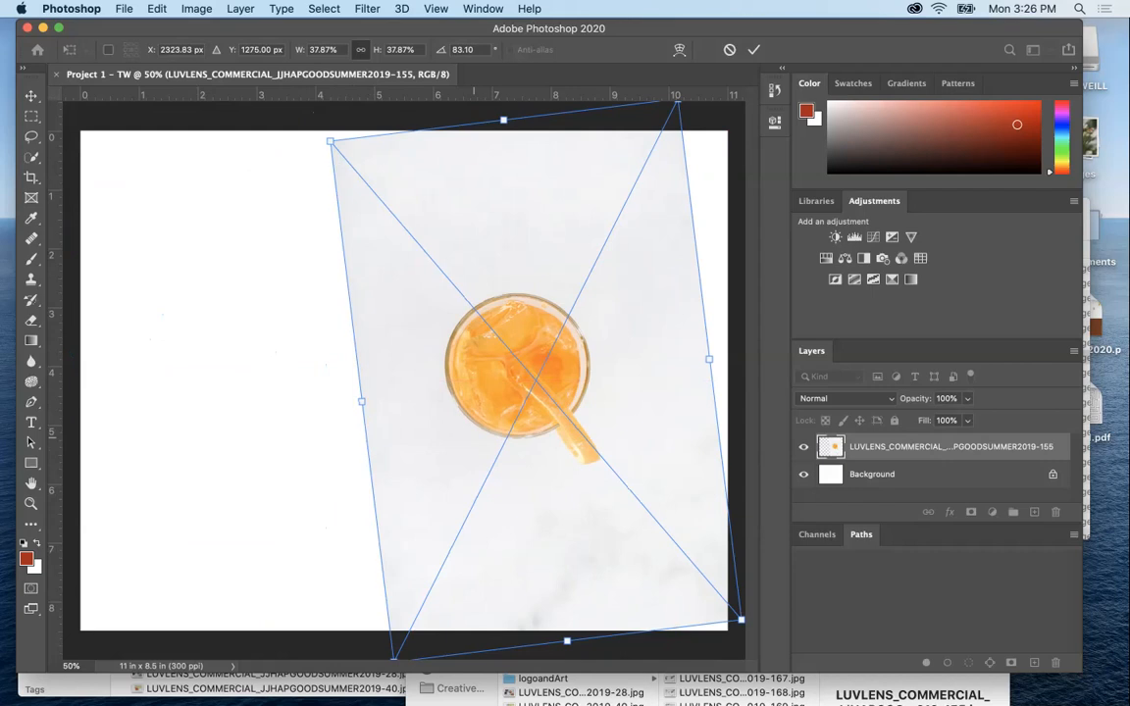
key("Return")
Select the Background layer, and use the Move tool to shift the drink photo to the left side of the canvas.
key("e")
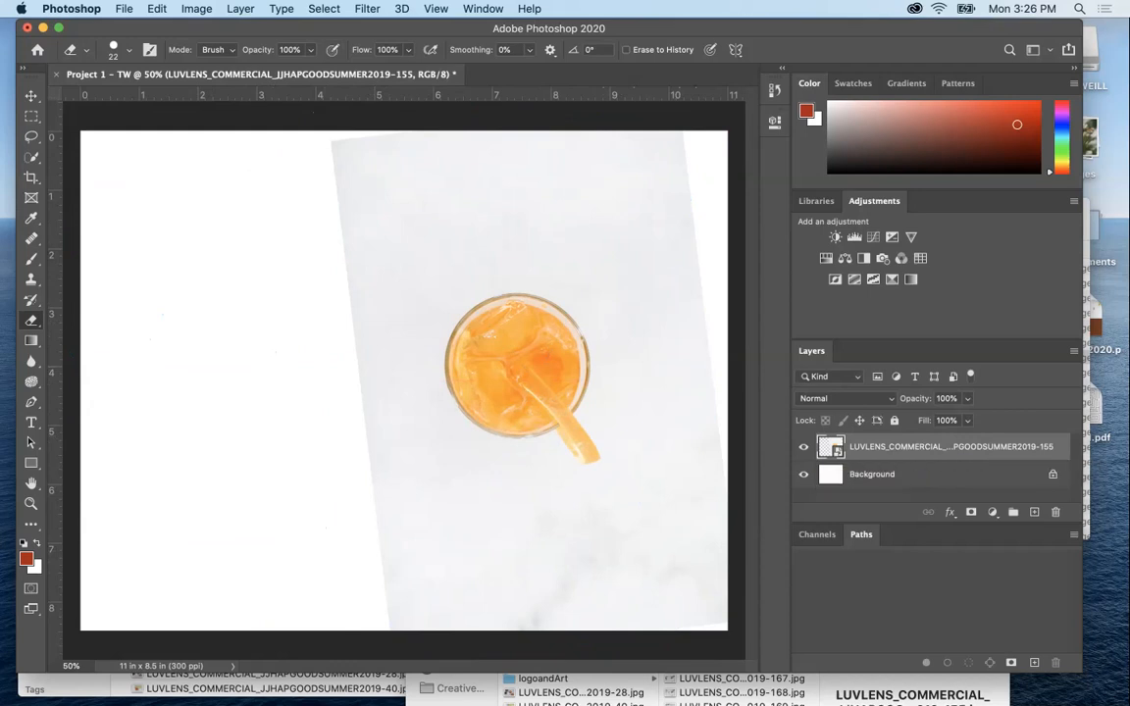
left_click(870, 473)
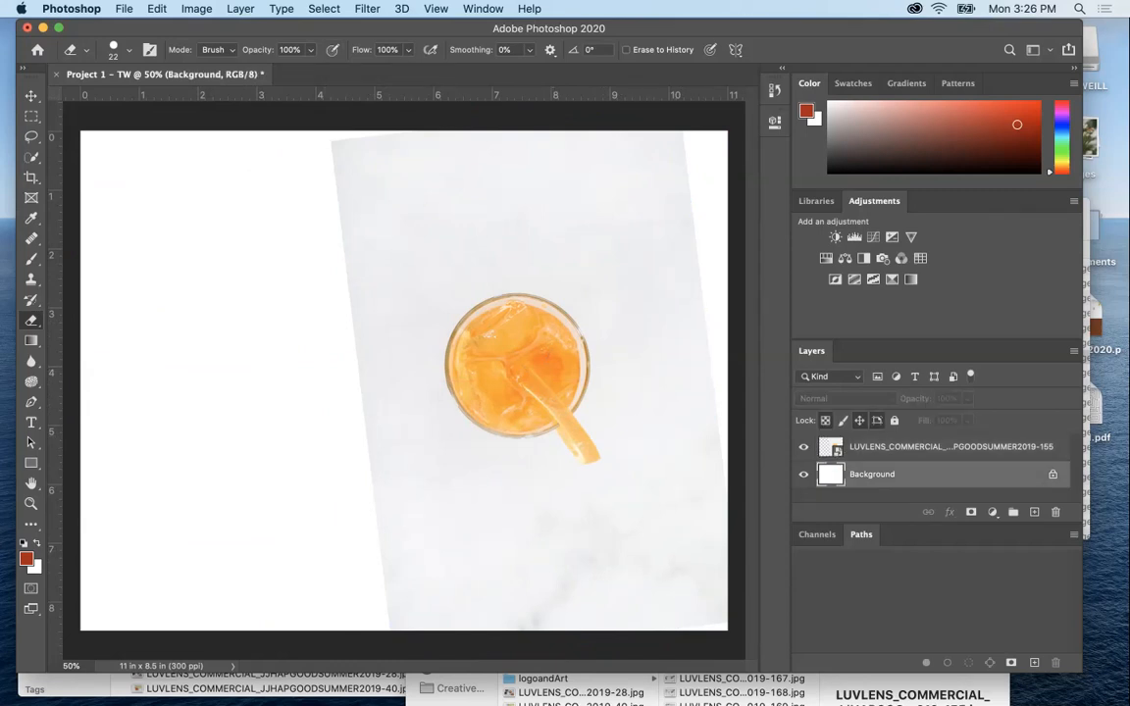
key("v")
left_click_drag(534, 480, 237, 459)
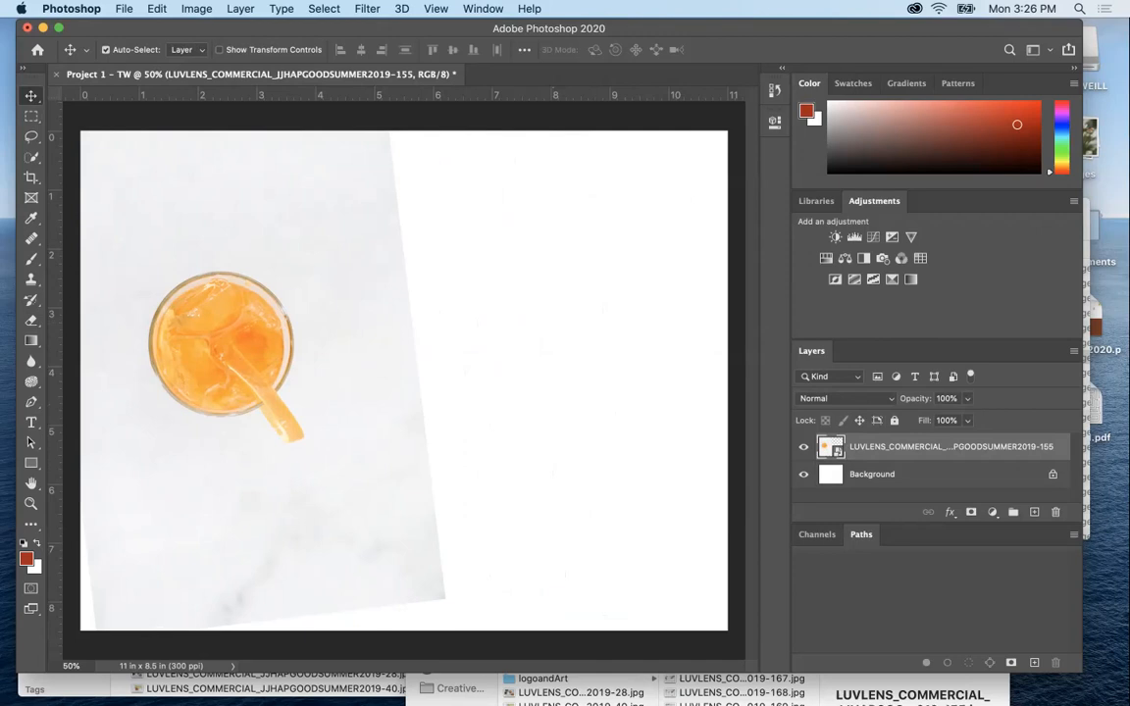
Switch to Finder and place the pancake photo LUVLENS_COMMERCIAL_JJHAPGOODSUMMER2019-160.jpg in the Photoshop document.
key("super+Tab")
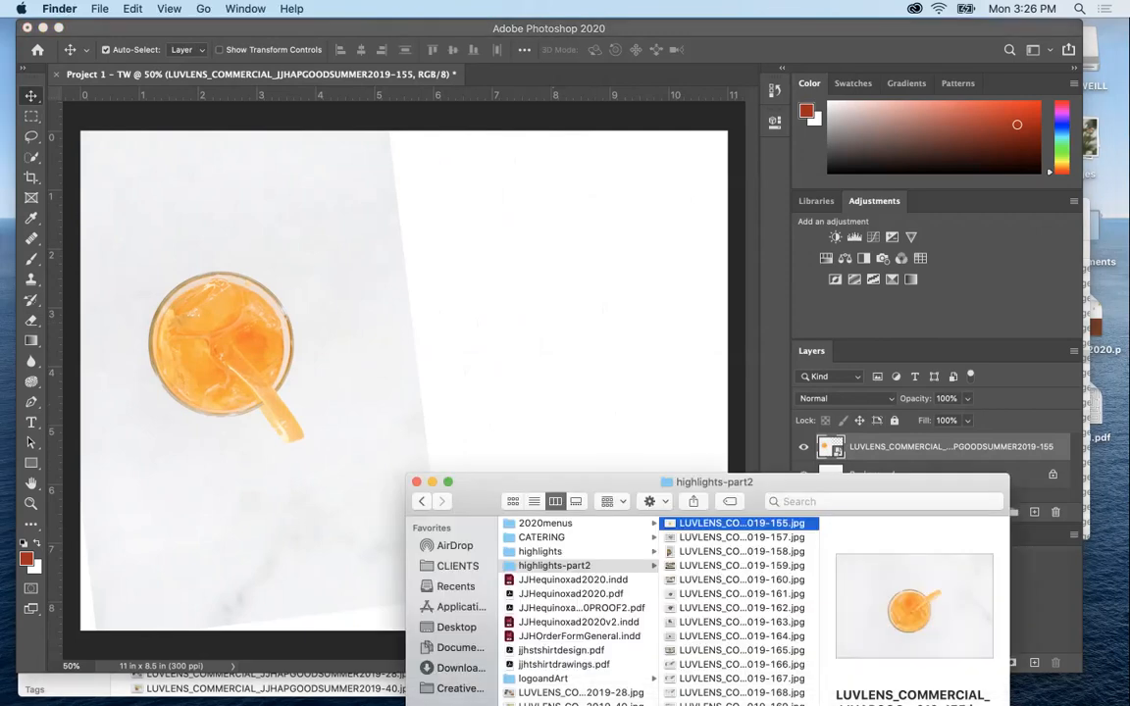
left_click(741, 565)
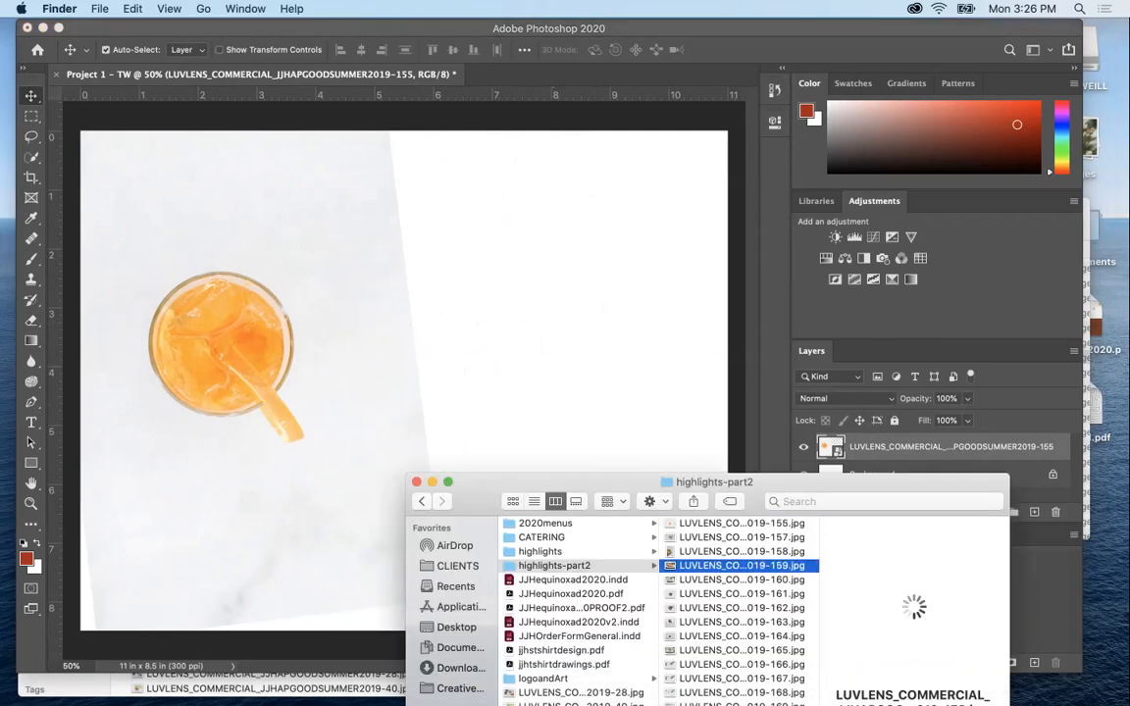
left_click(741, 580)
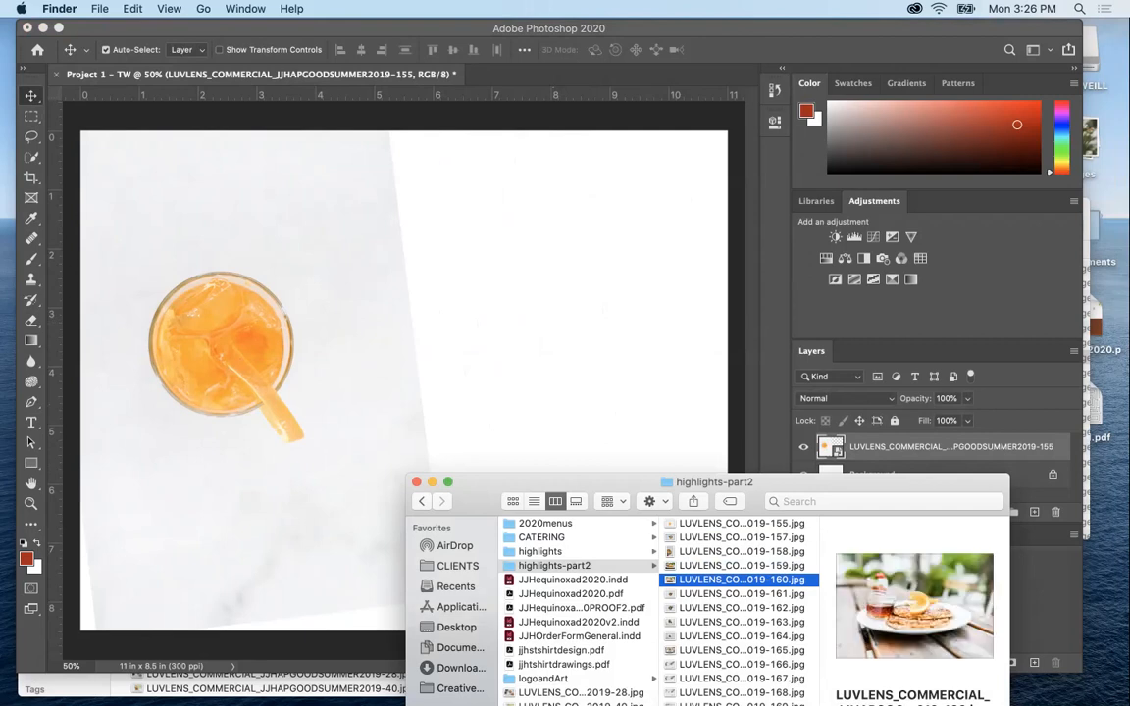
left_click_drag(742, 579, 422, 299)
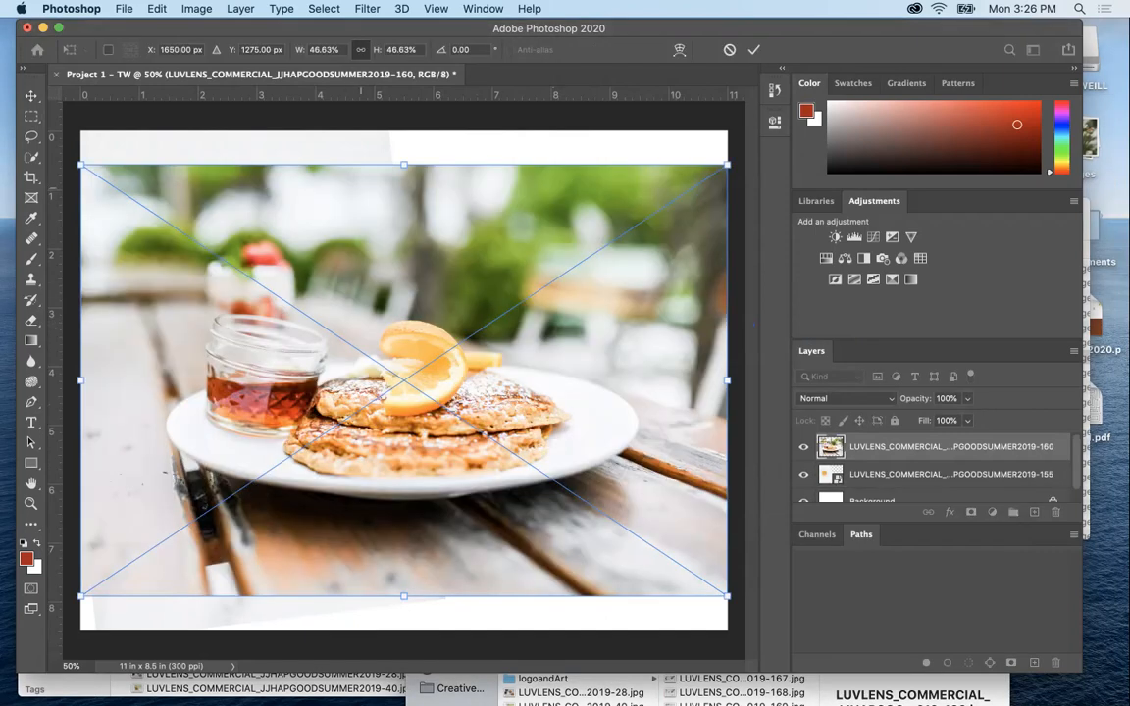
Scale the pancake photo to about 31%, rotate it about 2.5° and position it partly overlapping the drink photo.
left_click_drag(80, 165, 597, 331)
left_click_drag(592, 497, 564, 416)
left_click_drag(652, 461, 588, 269)
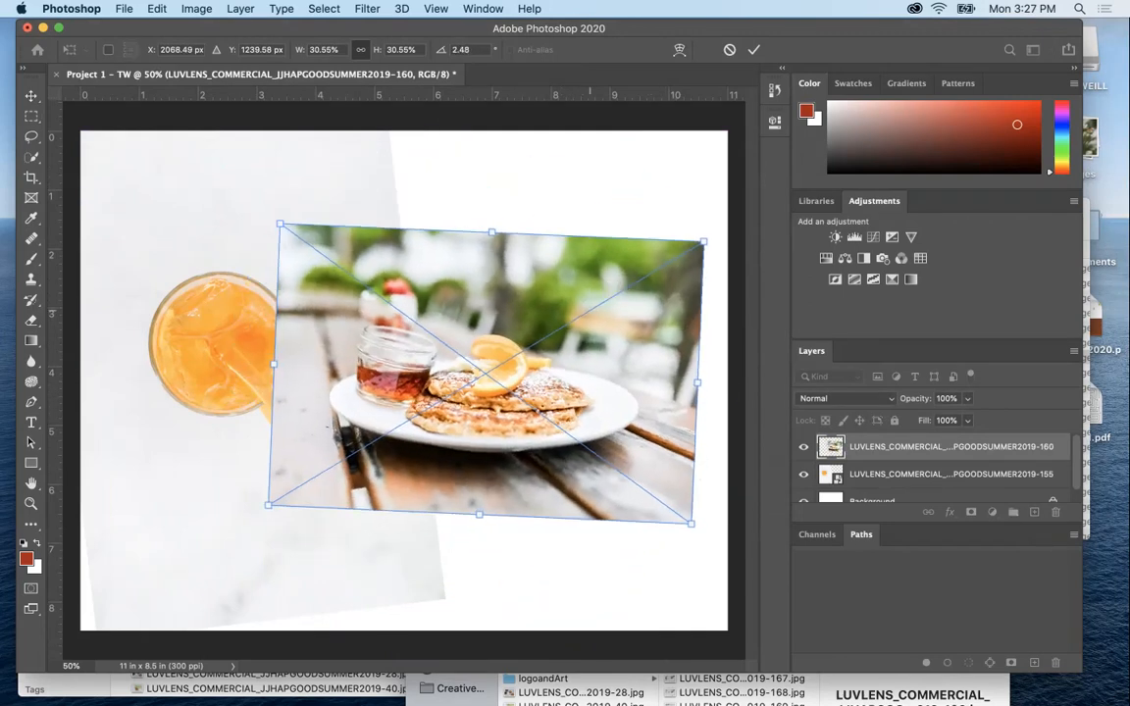
key("Return")
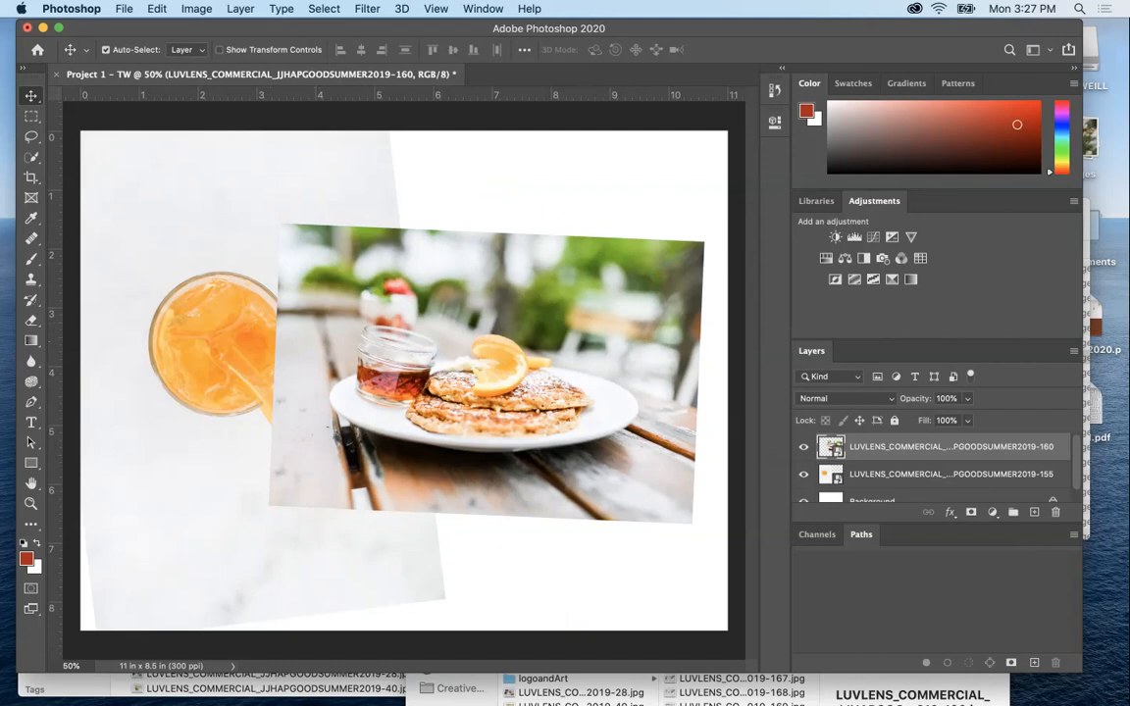
Compare selecting the two photo layers, and move the pancake photo to the canvas's right edge, clear of the drink glass.
left_click(950, 474)
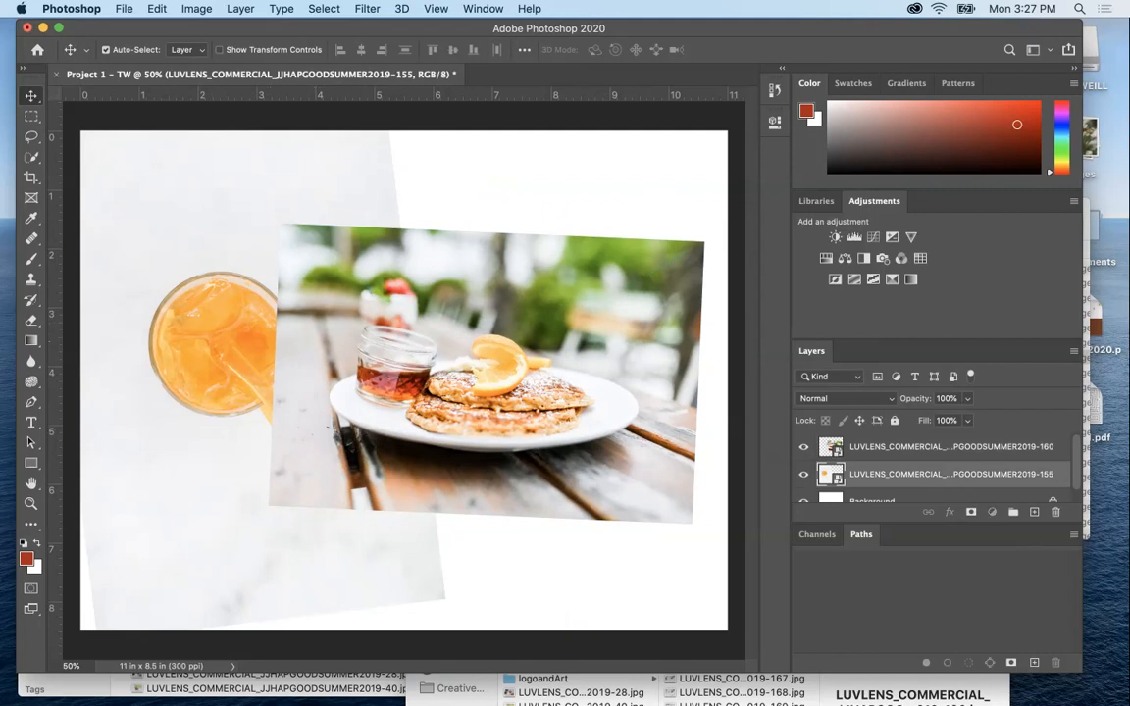
left_click(950, 446)
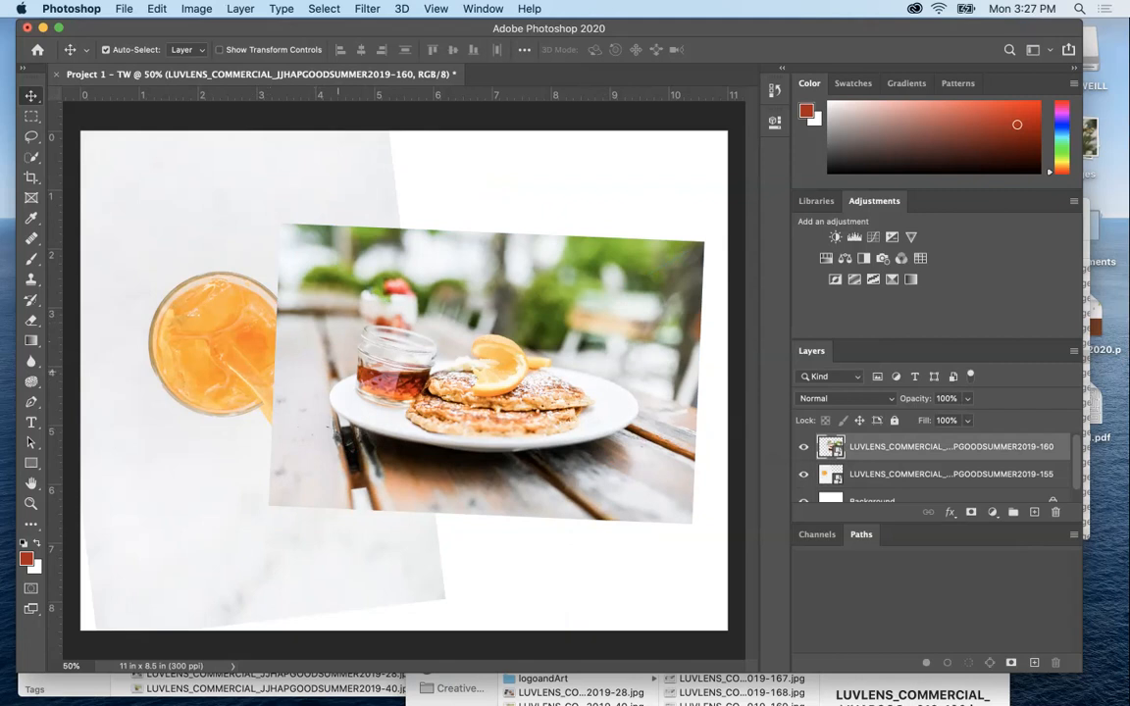
left_click_drag(365, 323, 311, 332)
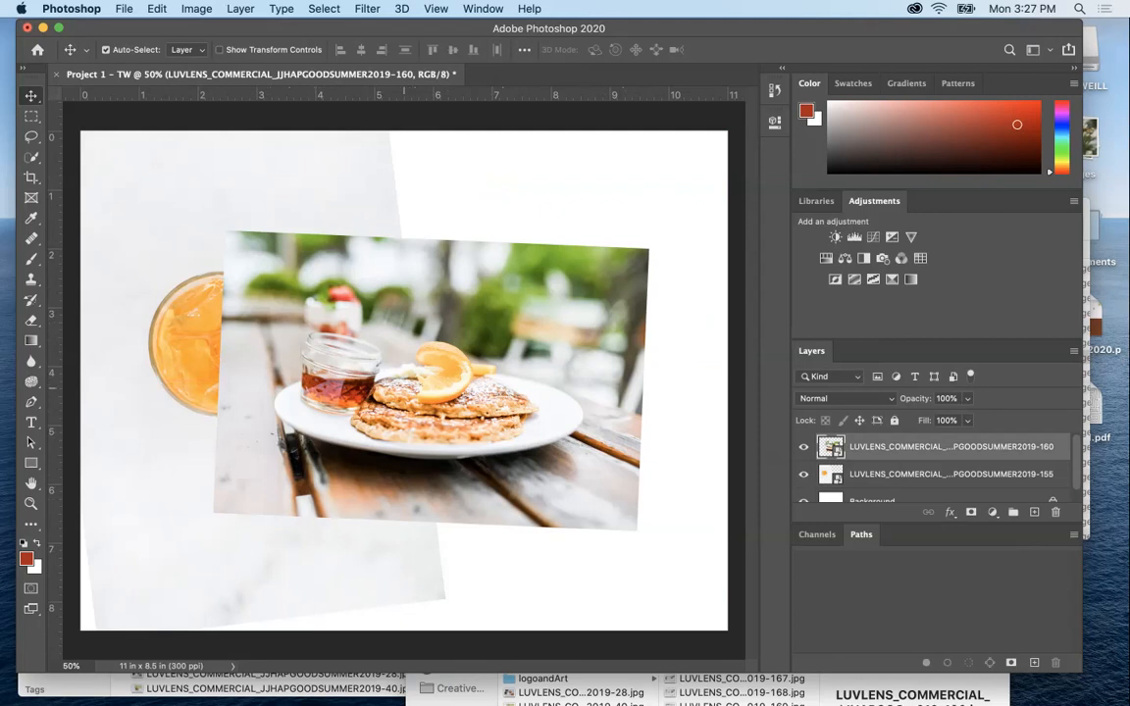
mouse_move(932, 446)
left_mouse_down()
mouse_move(932, 485)
mouse_move(932, 441)
left_mouse_up()
left_click_drag(461, 334, 544, 312)
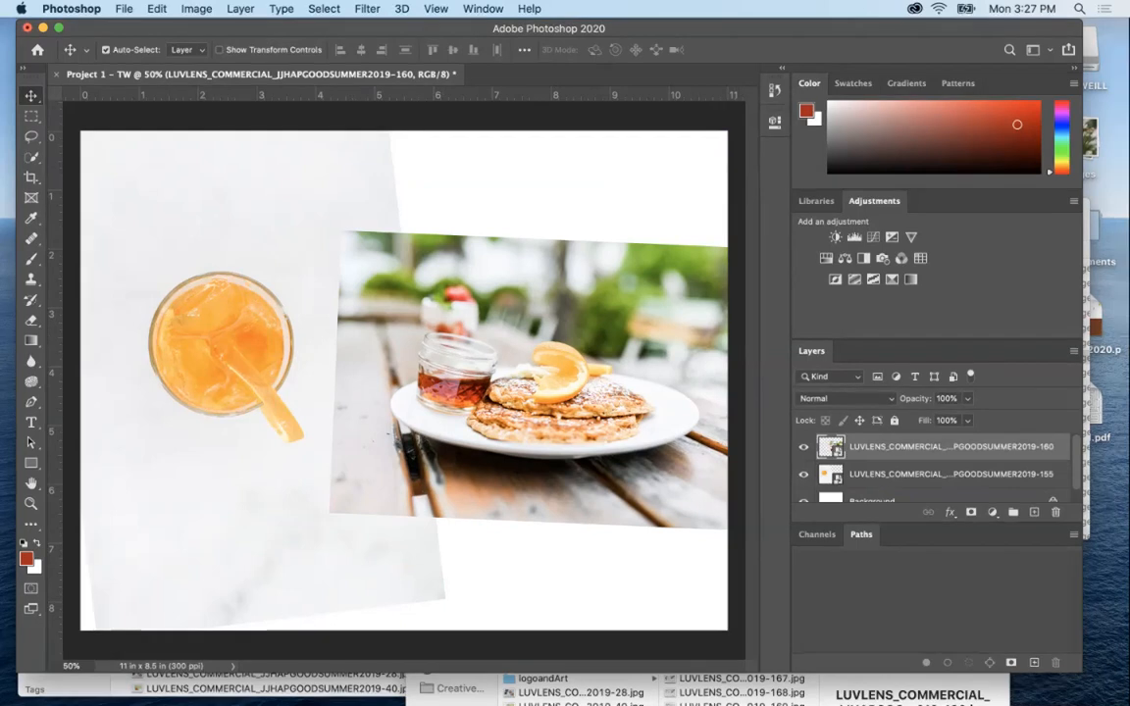
Rasterize the pancake photo layer and the drink photo layer.
right_click(870, 446)
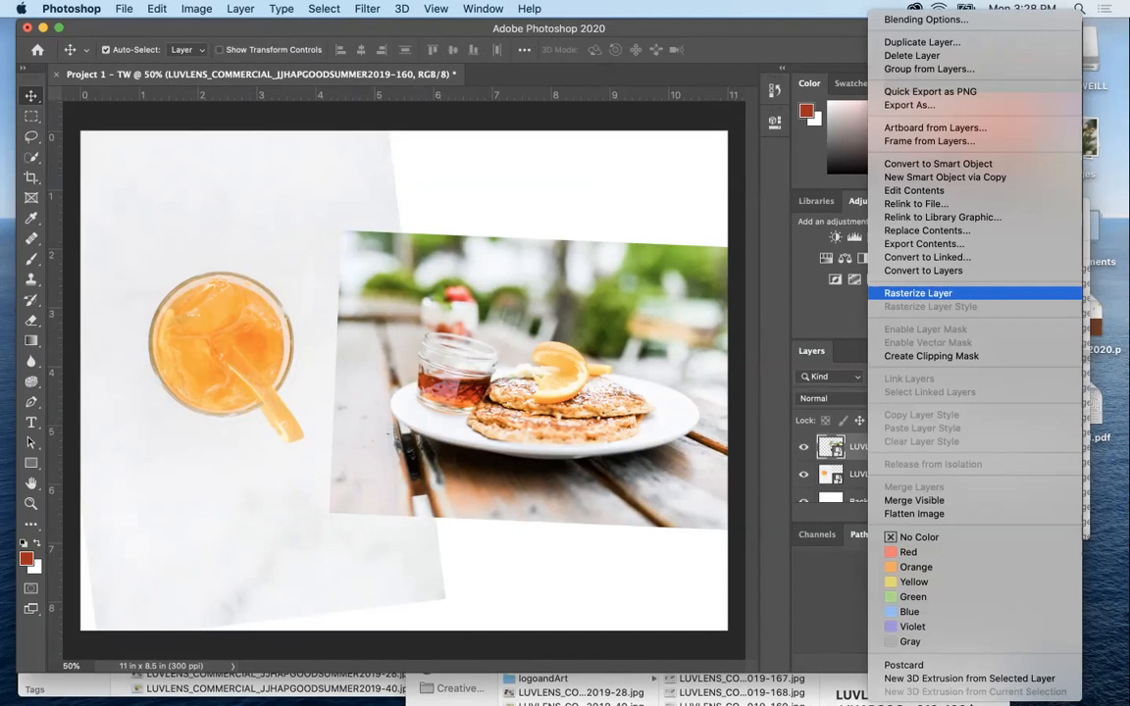
left_click(918, 292)
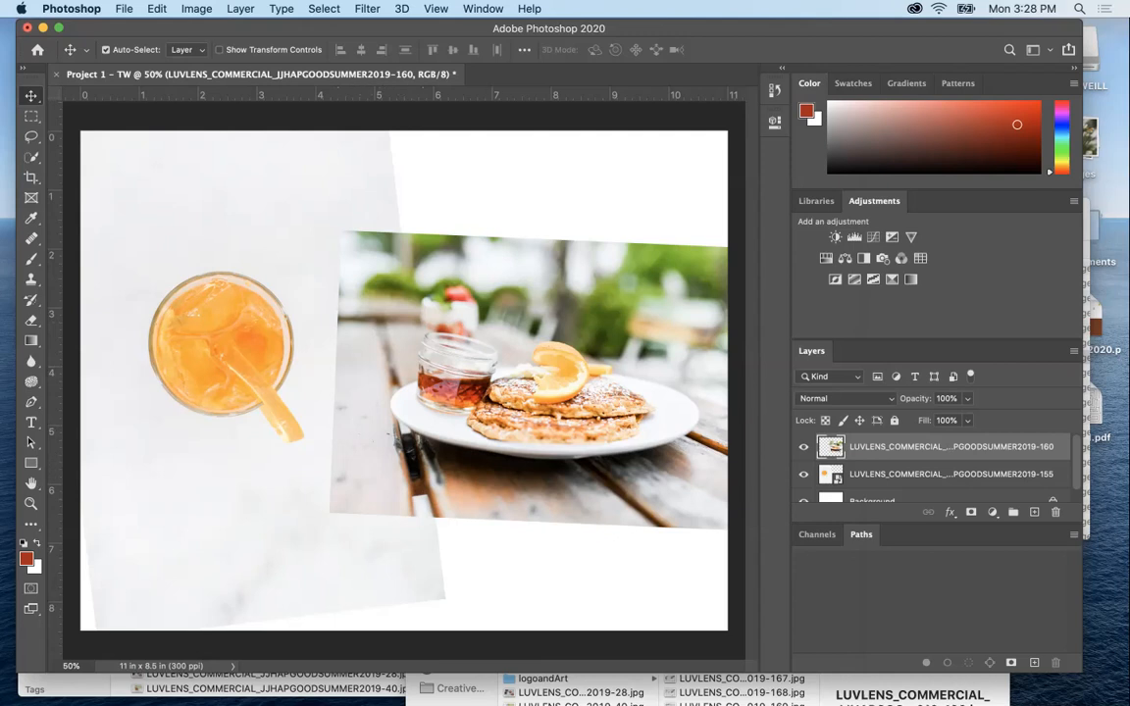
scroll(937, 466, "down", 1)
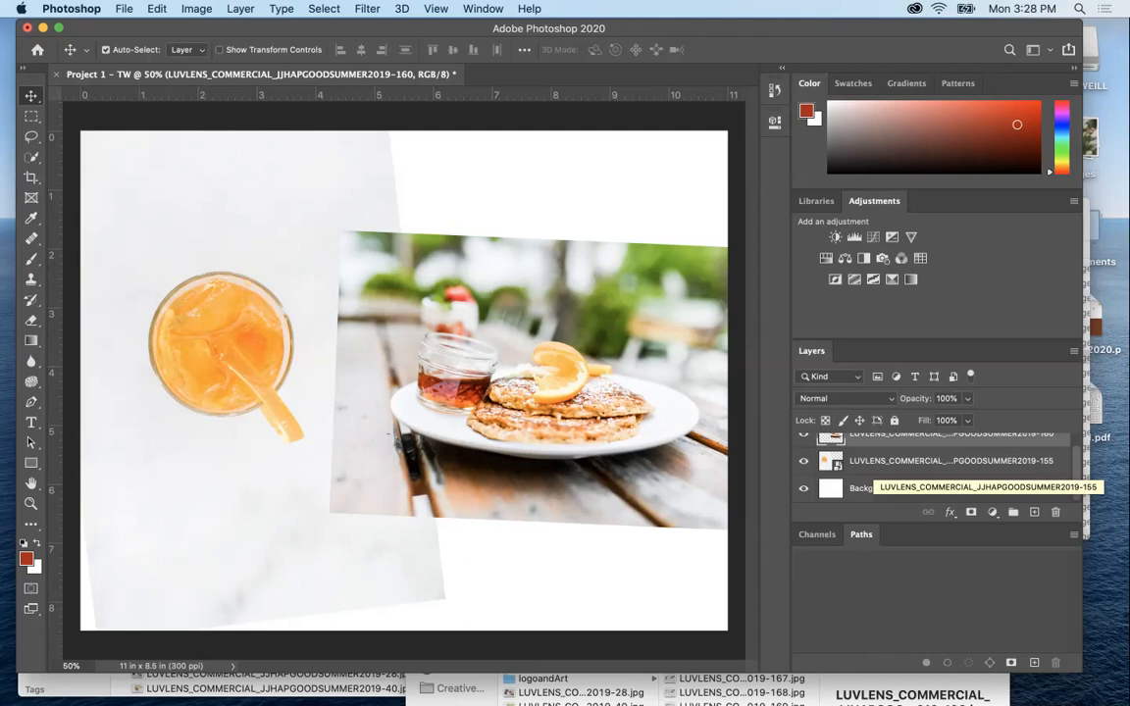
left_click(950, 460)
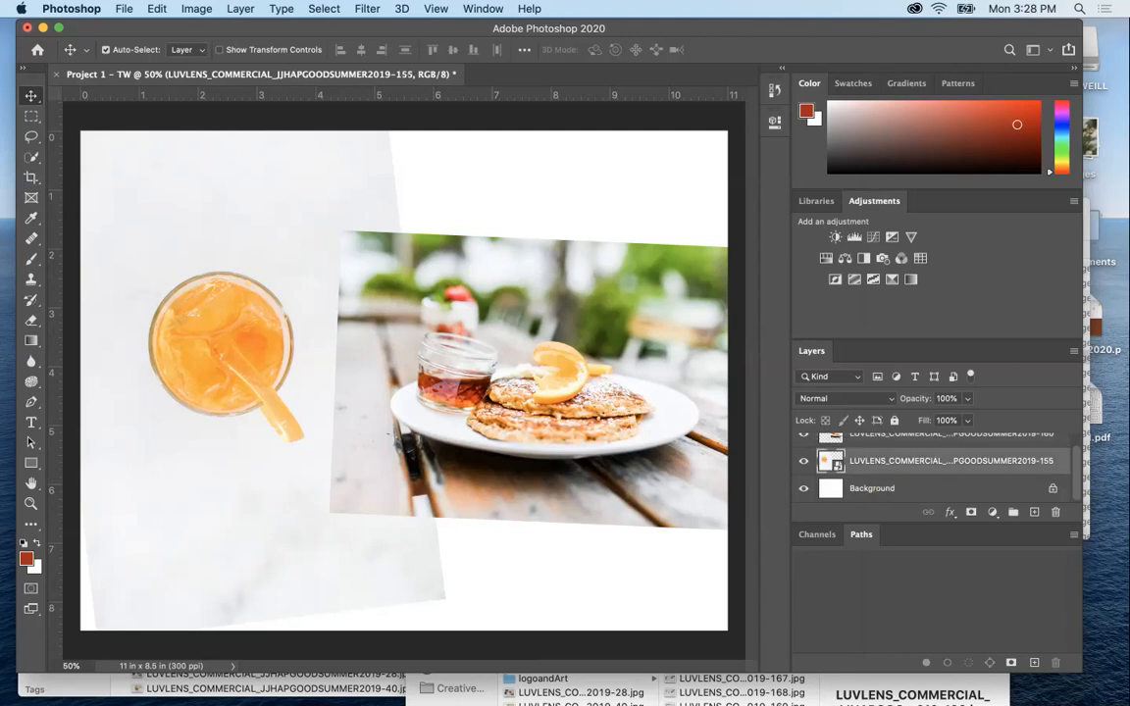
scroll(930, 467, "up", 1)
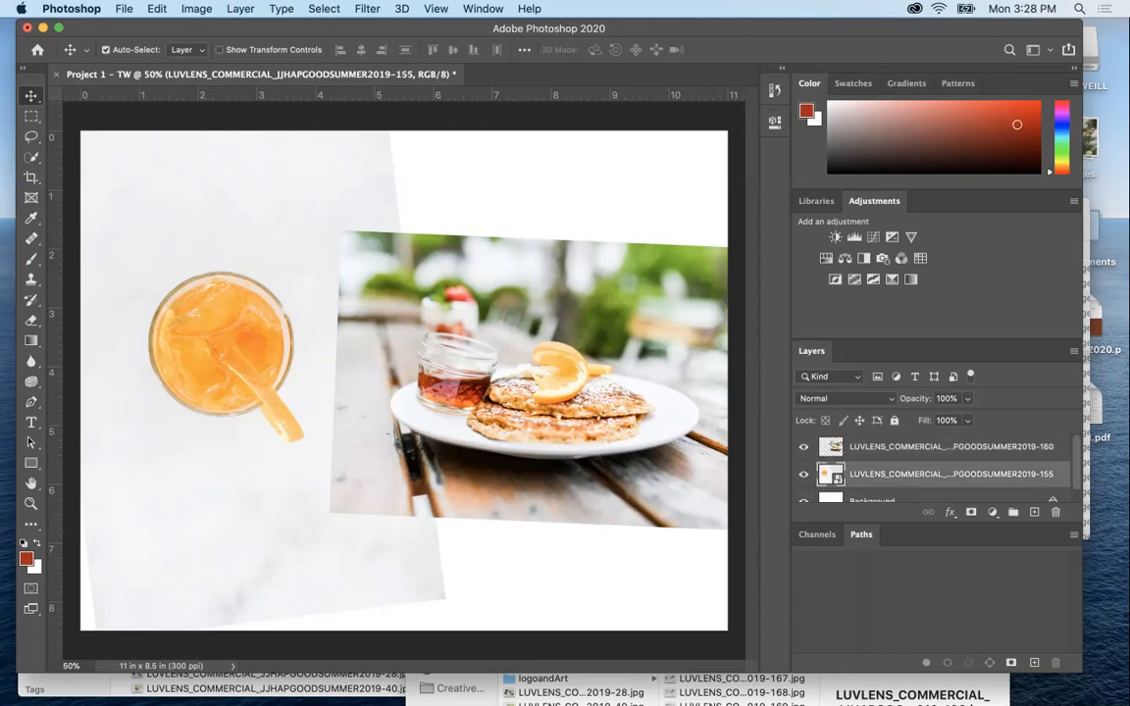
left_click(950, 446, "shift")
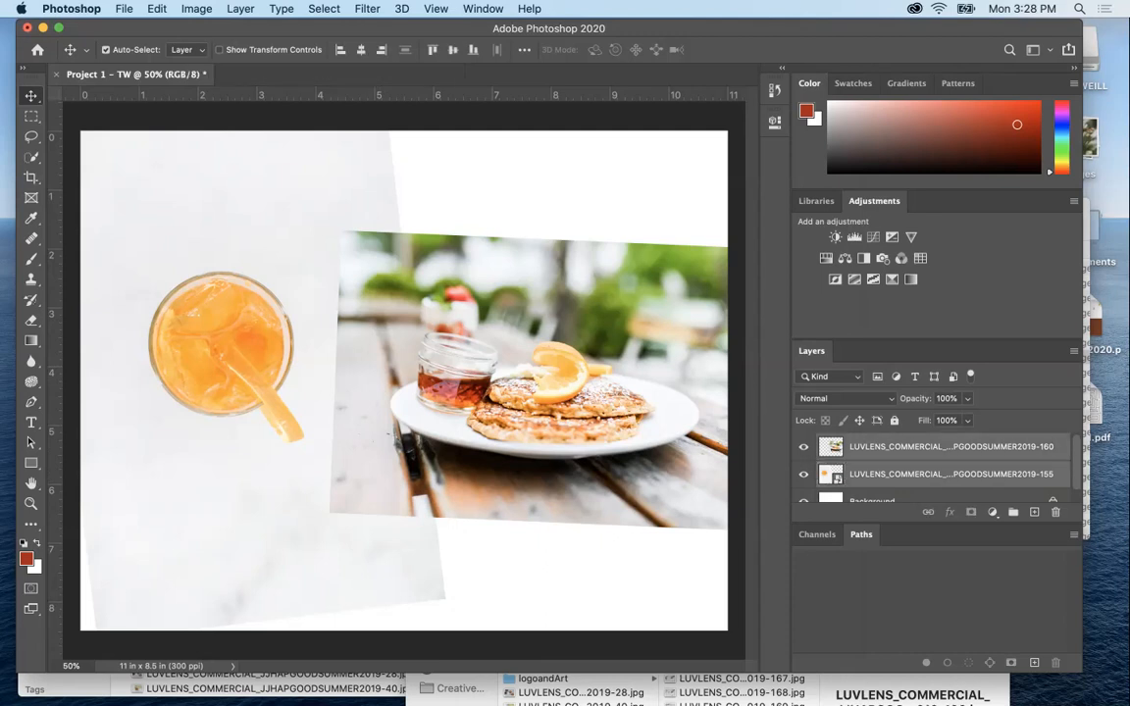
right_click(885, 460)
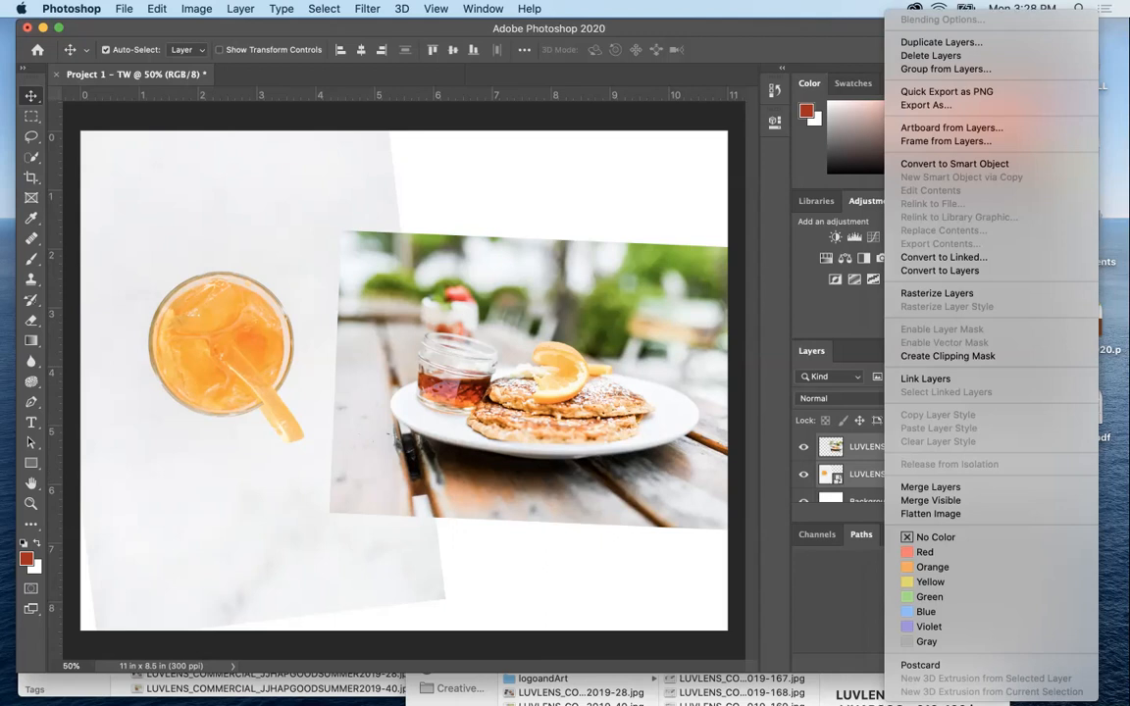
left_click(937, 292)
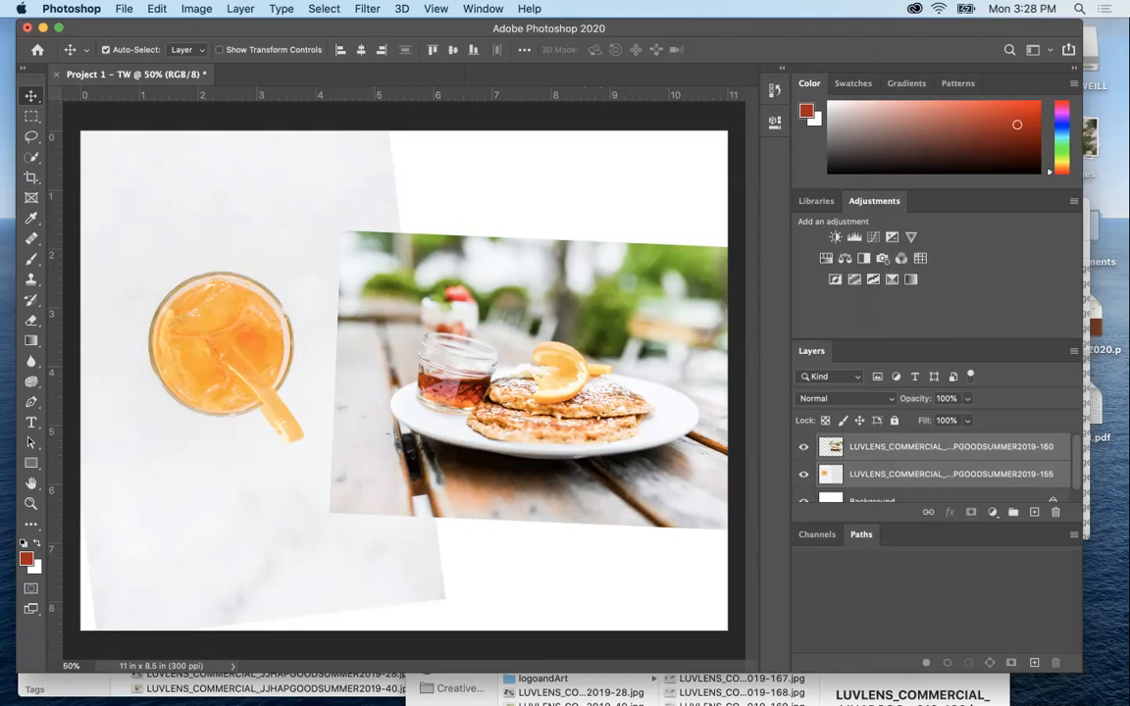
On the drink photo layer, draw a rectangular marquee selection closely framing the glass and its straw.
left_click(950, 473)
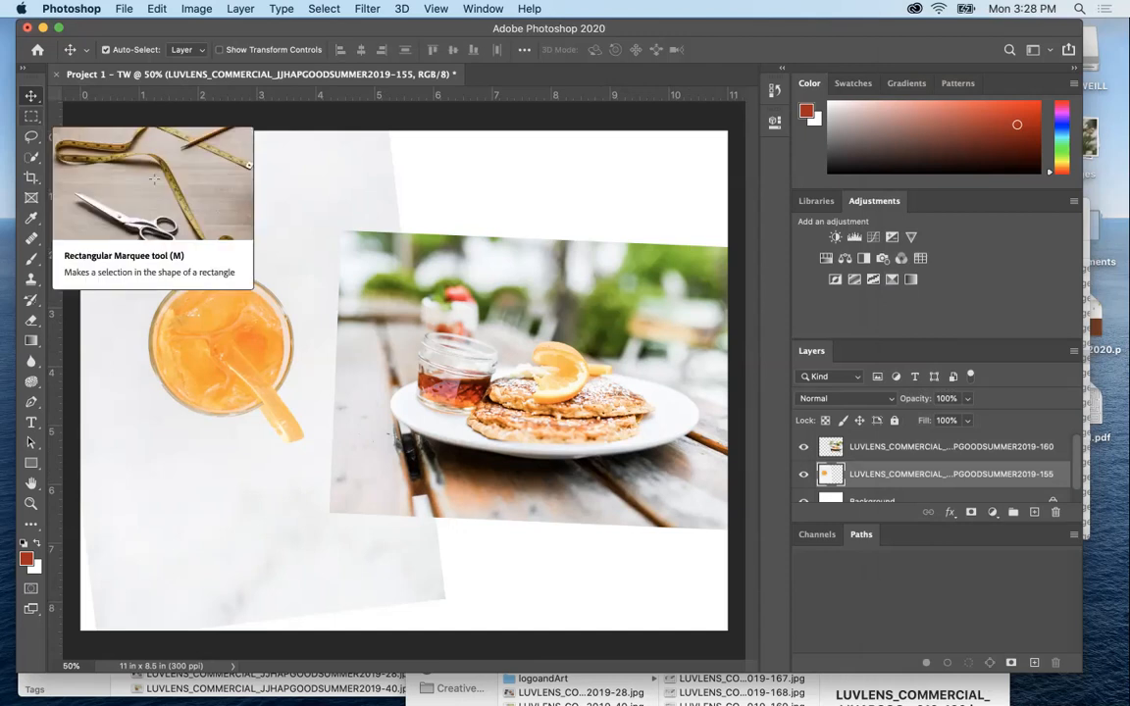
left_click(31, 116)
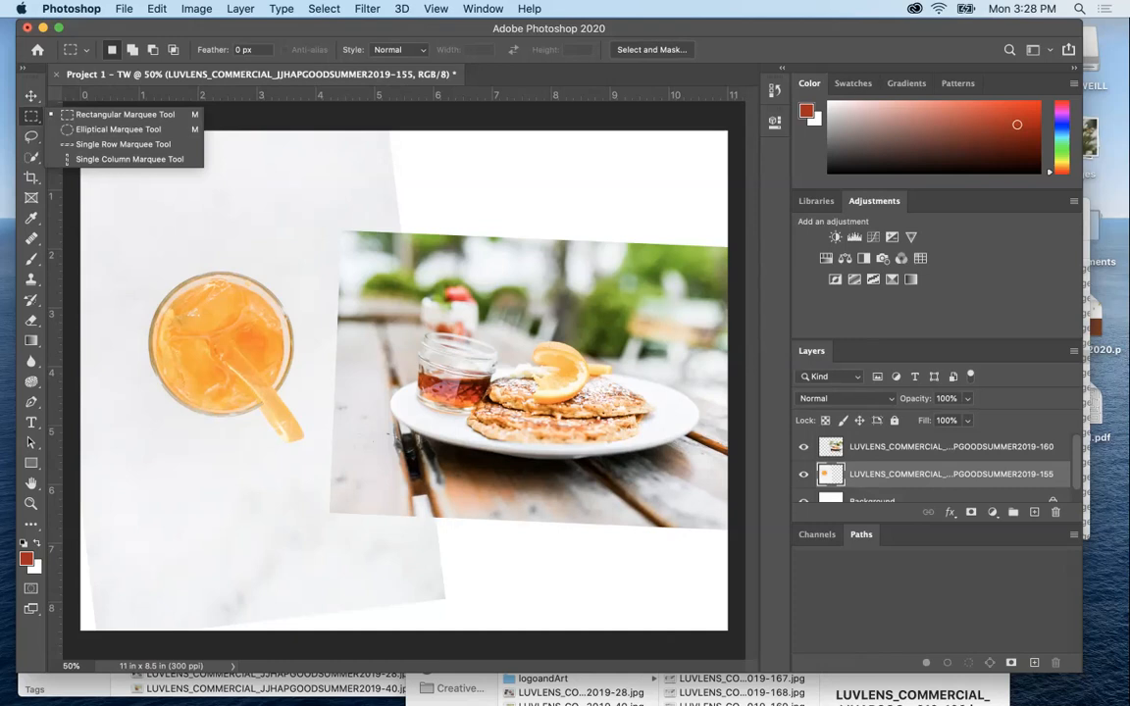
left_click(125, 114)
left_click_drag(129, 250, 321, 450)
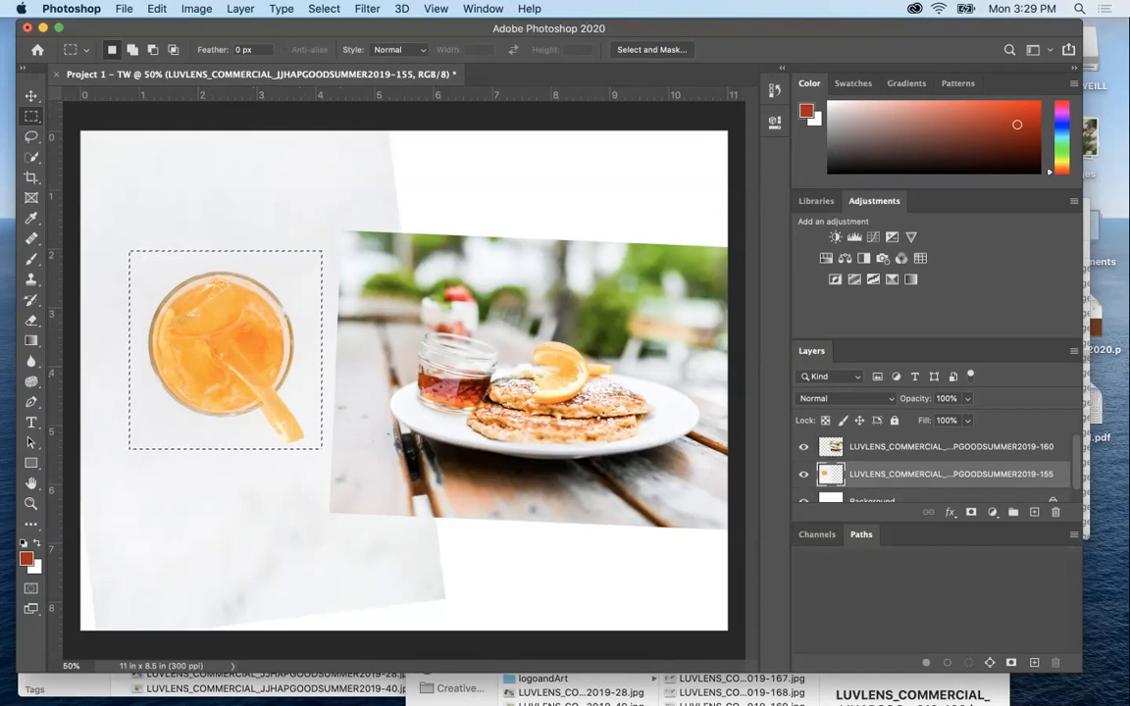
Use the inverse selection to delete the drink photo's area outside the marquee, and deselect.
left_click(323, 9)
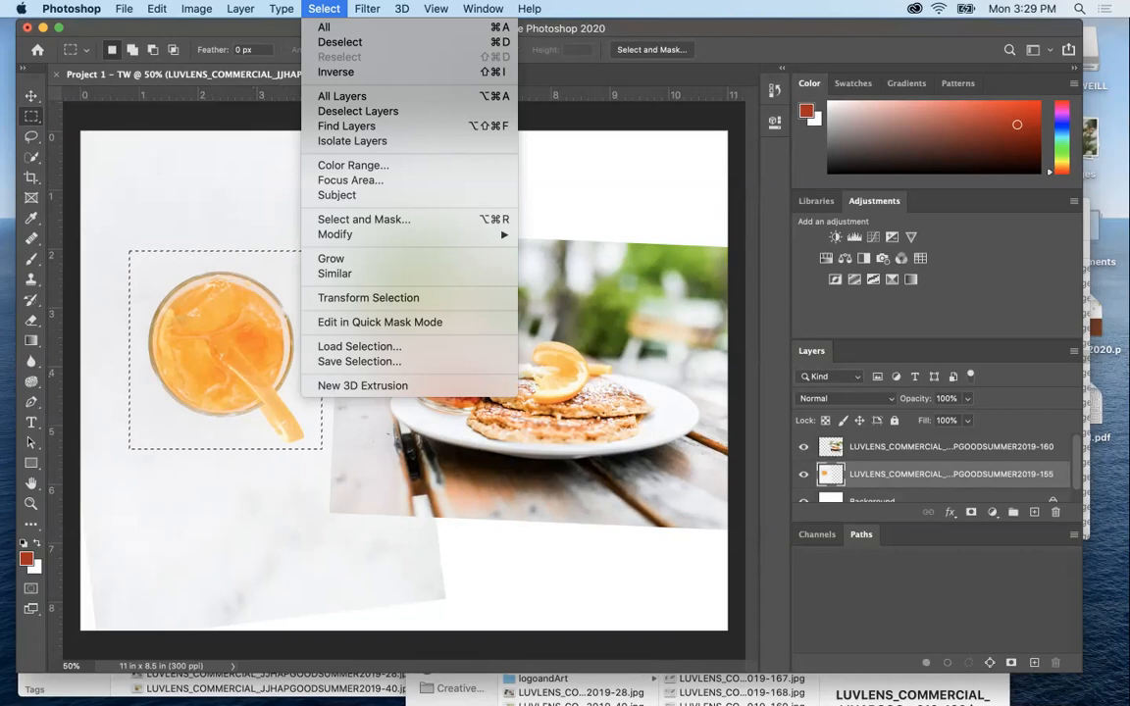
left_click(335, 72)
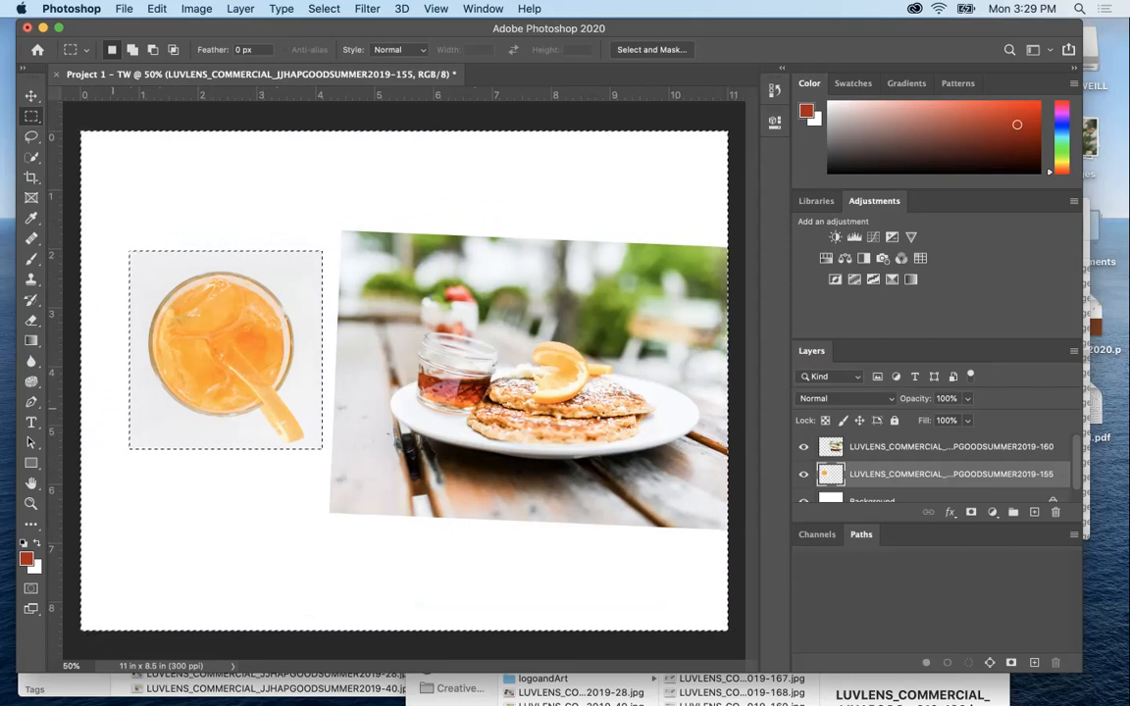
left_click(324, 9)
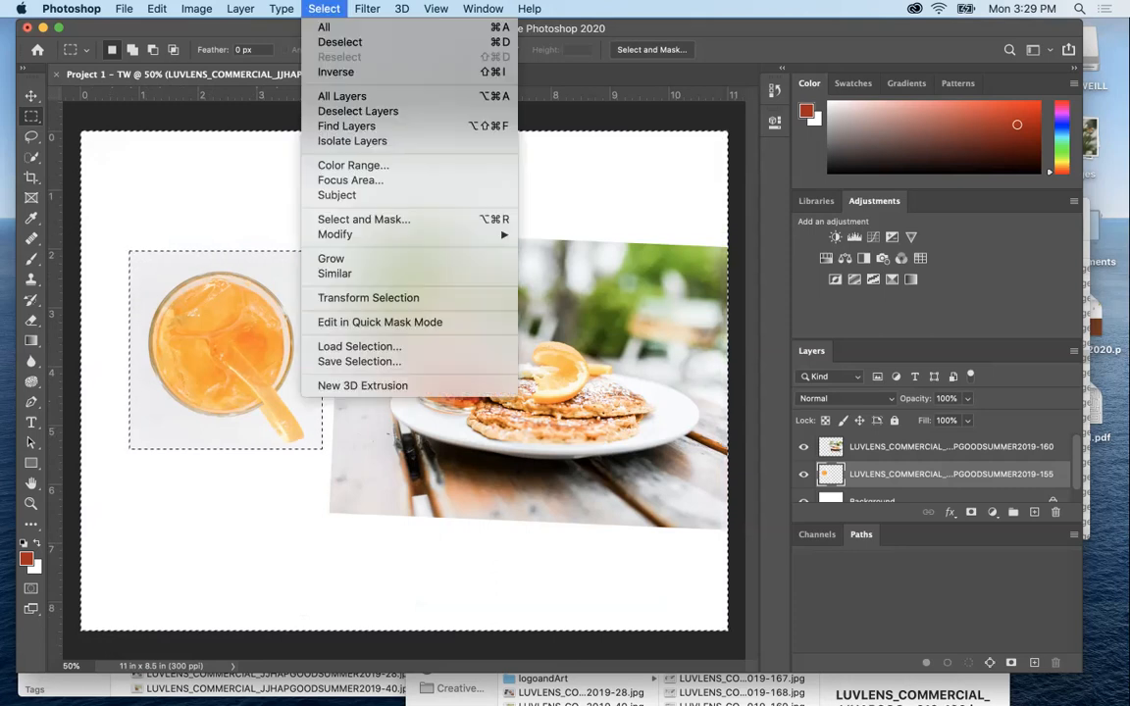
left_click(339, 42)
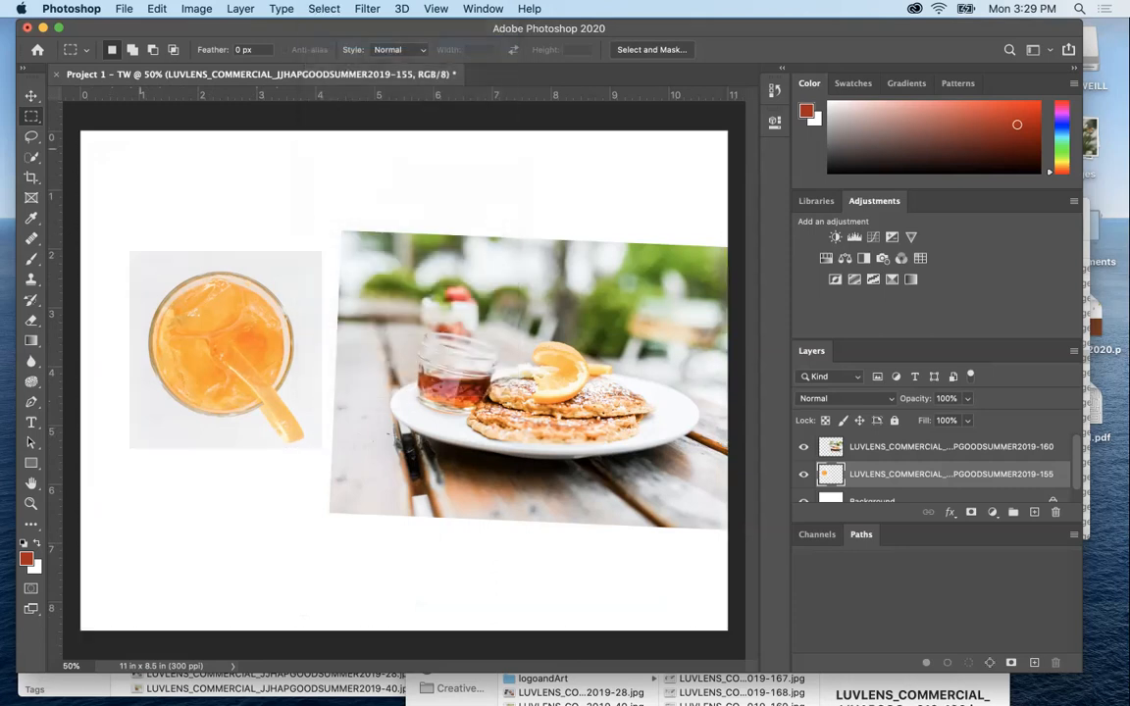
Use the Move tool to shift the pancake photo up and left, partly covering the cropped drink photo.
key("v")
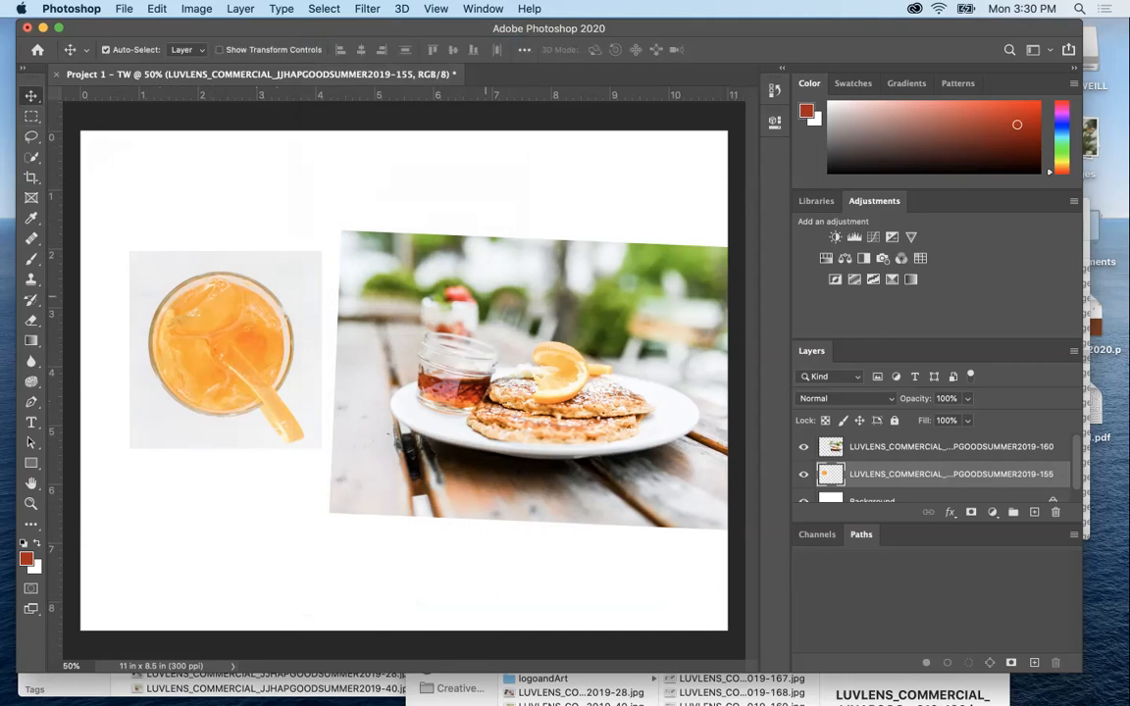
left_click(544, 396)
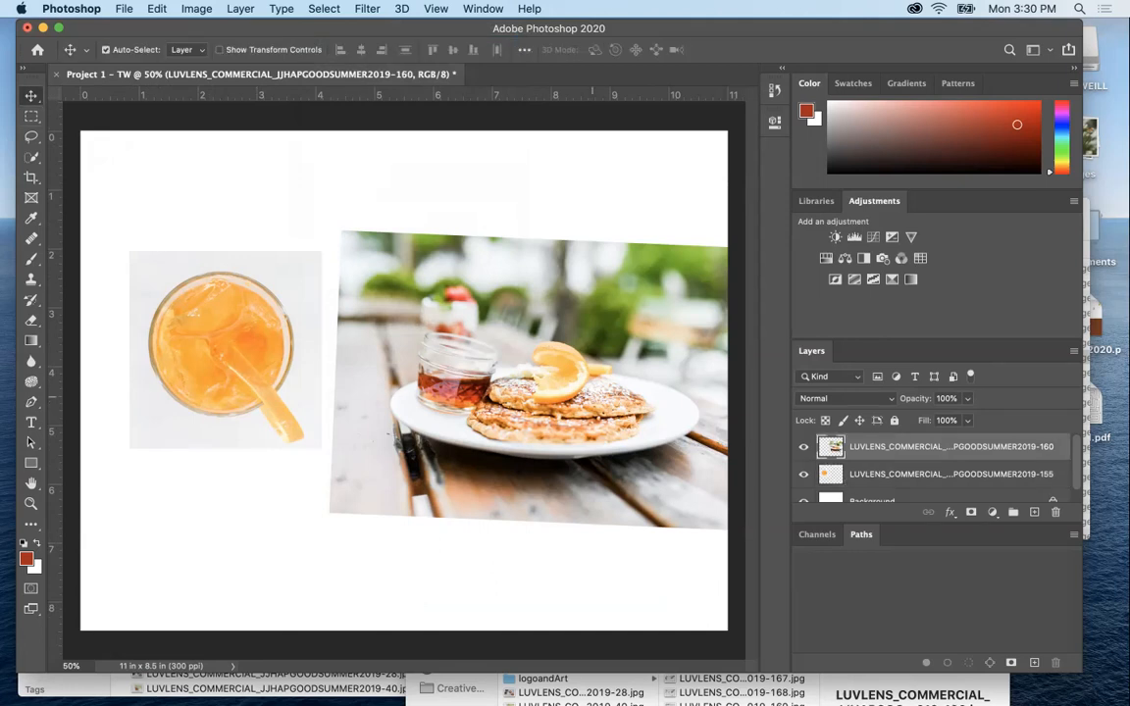
left_click_drag(591, 356, 519, 317)
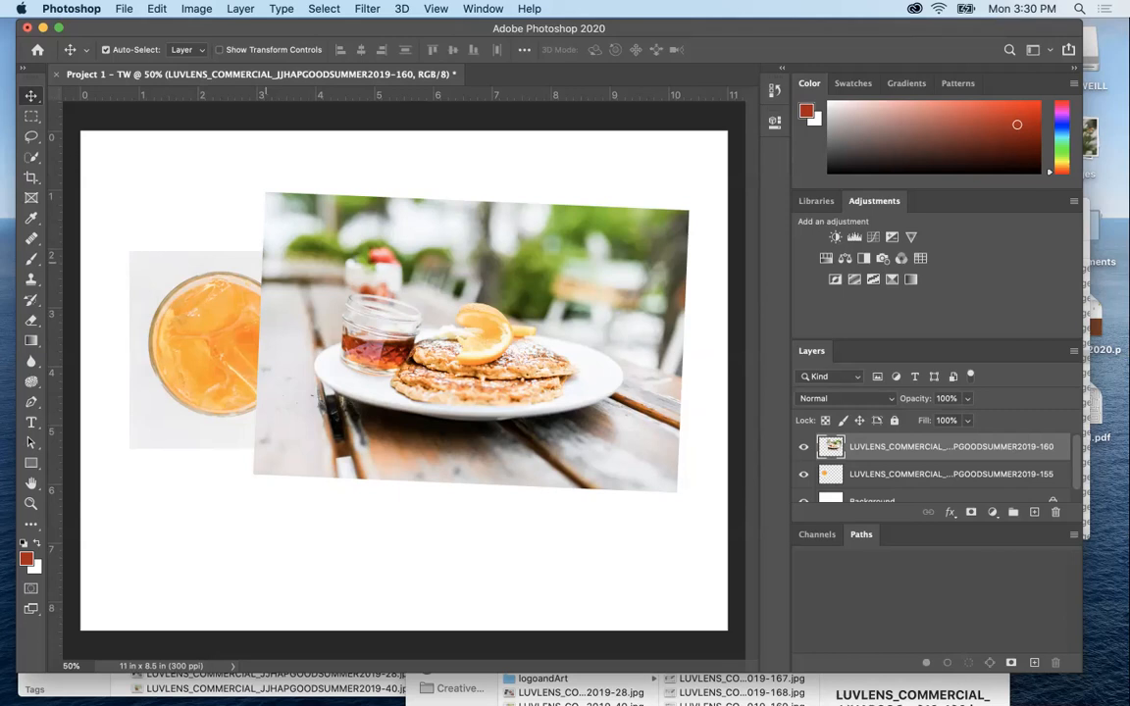
Free-transform the pancake photo, scaling it to about 122% and rotating it about 89.4° into an upright position.
key("super+t")
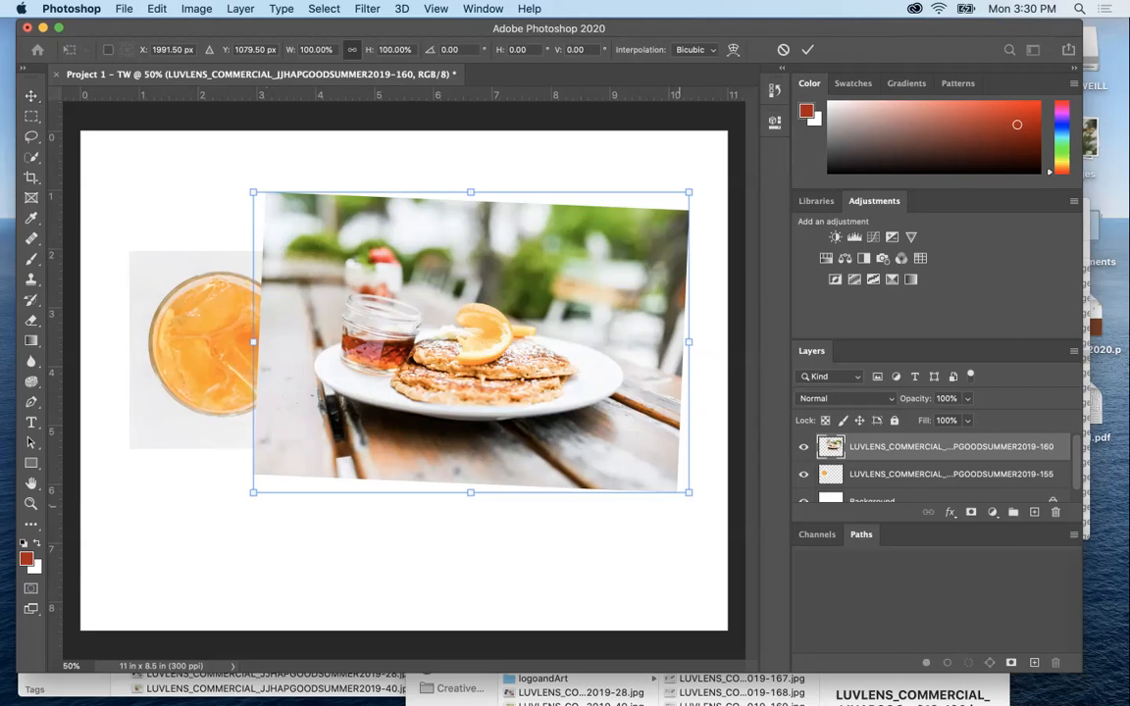
left_click_drag(698, 502, 353, 492)
left_click_drag(323, 561, 209, 625)
key("super+z")
left_click_drag(323, 561, 257, 657)
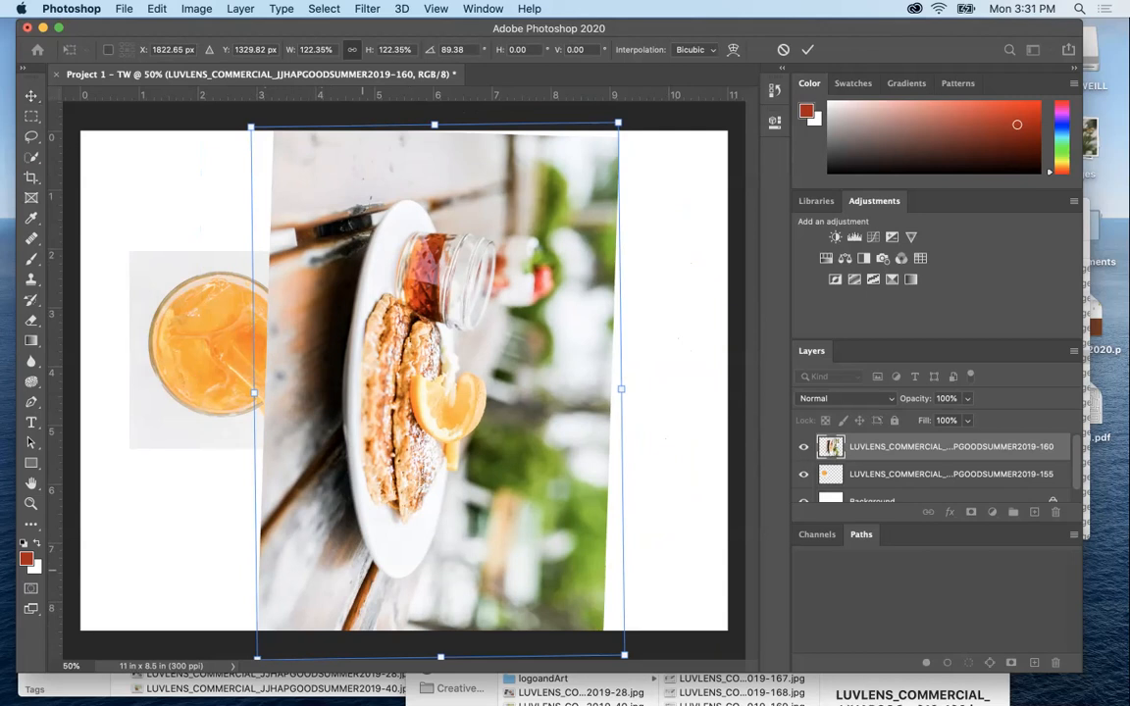
key("Return")
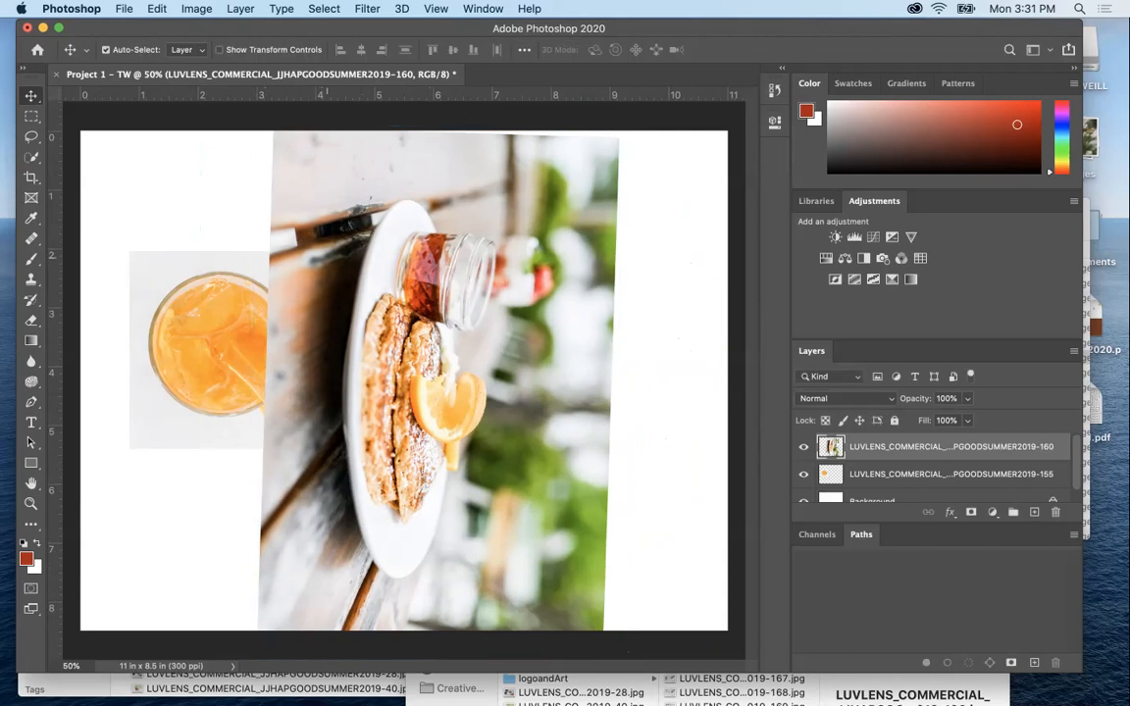
Crop the pancake photo to a near-square marquee around the syrup jar and orange slice by deleting the inverse selection, and deselect.
left_click(31, 116)
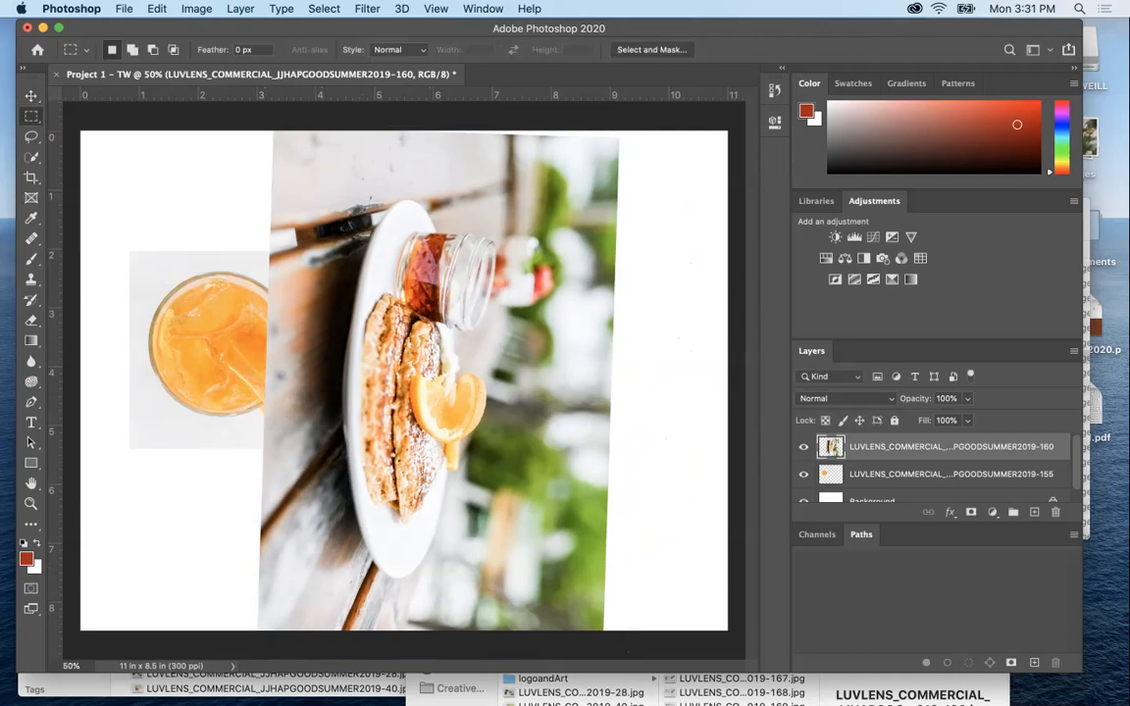
left_click_drag(314, 197, 581, 466)
left_click(324, 9)
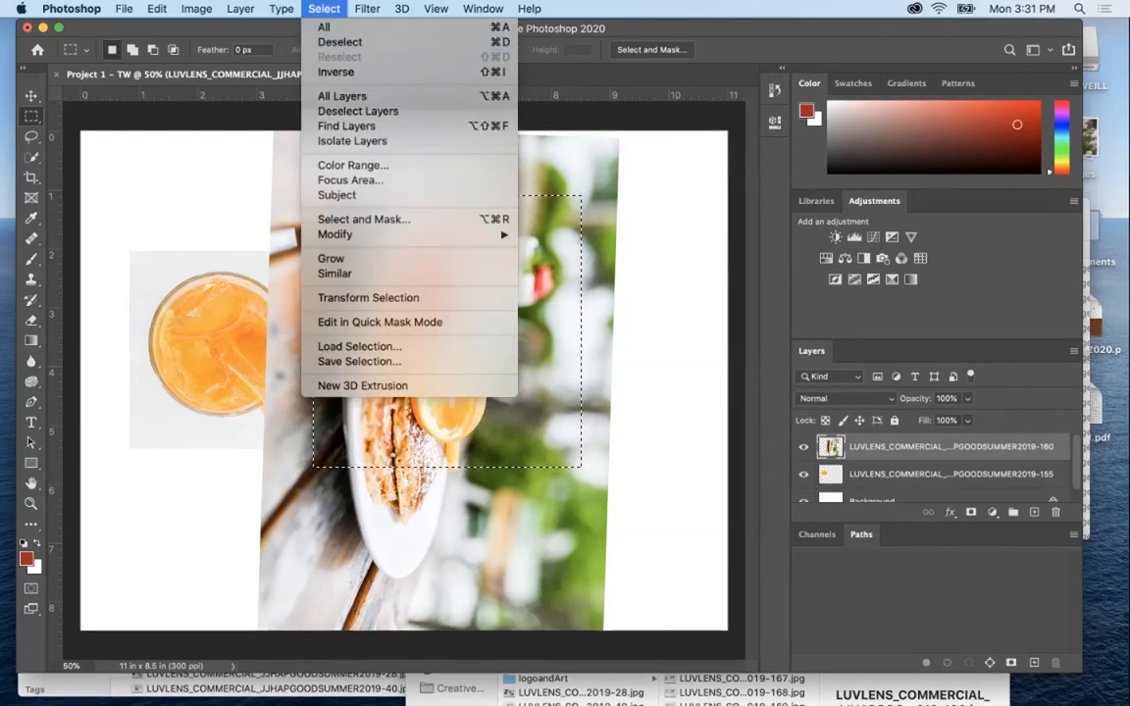
left_click(335, 71)
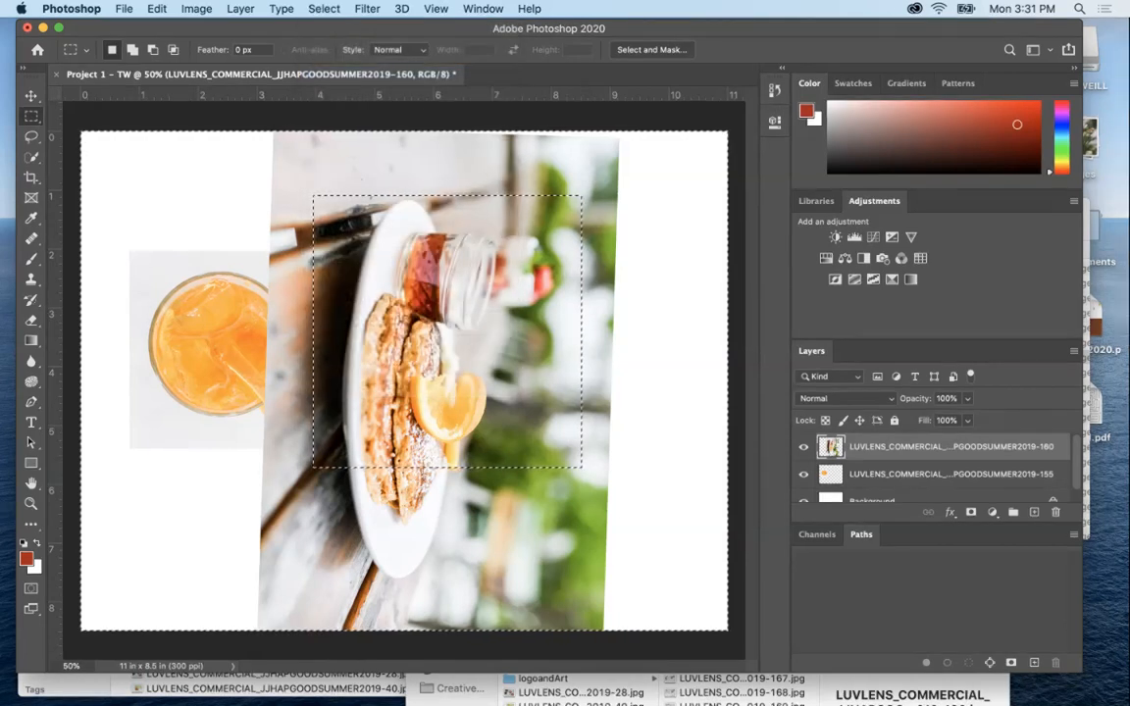
key("BackSpace")
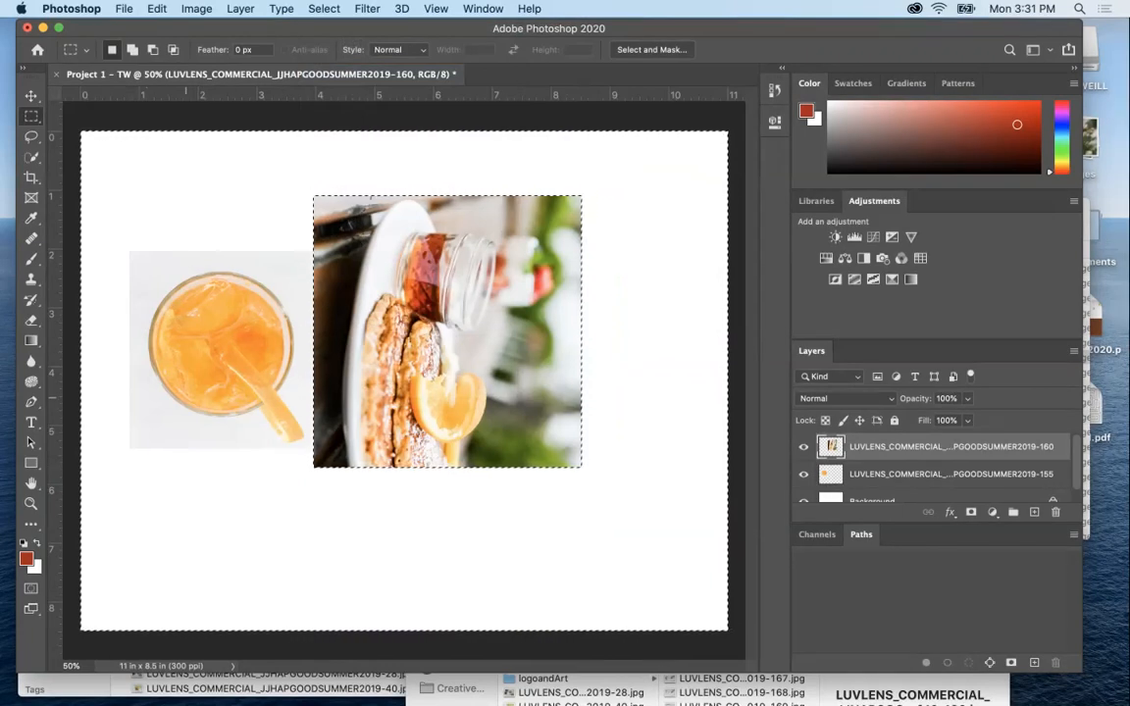
left_click(324, 8)
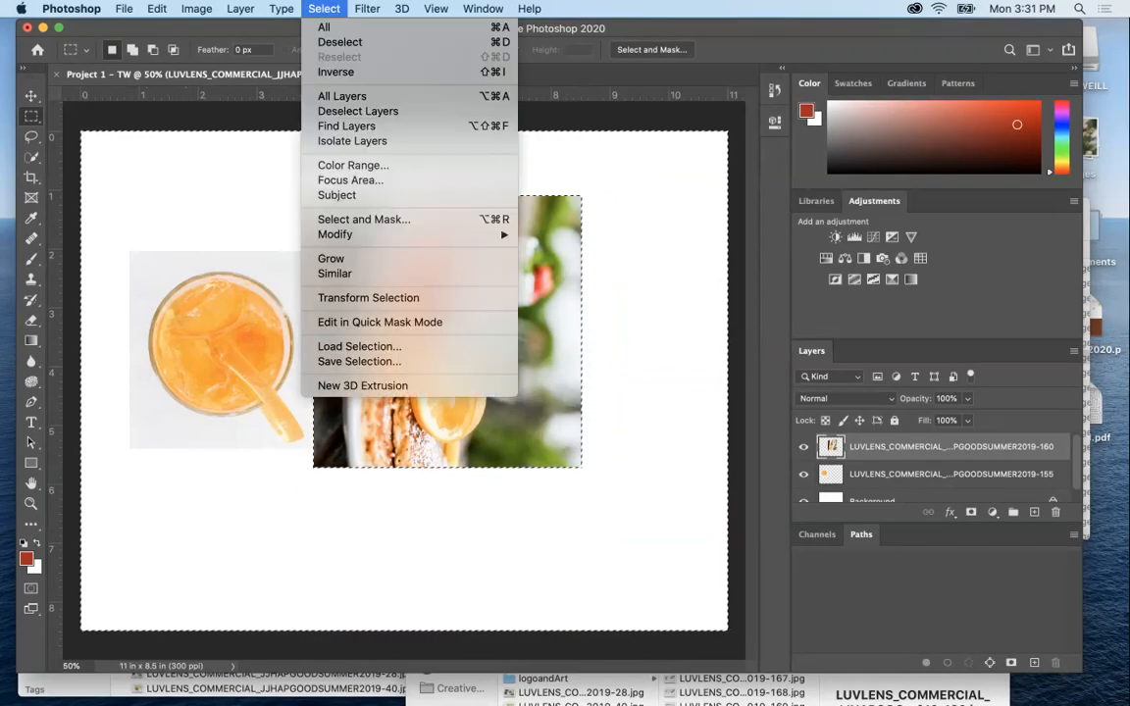
left_click(338, 42)
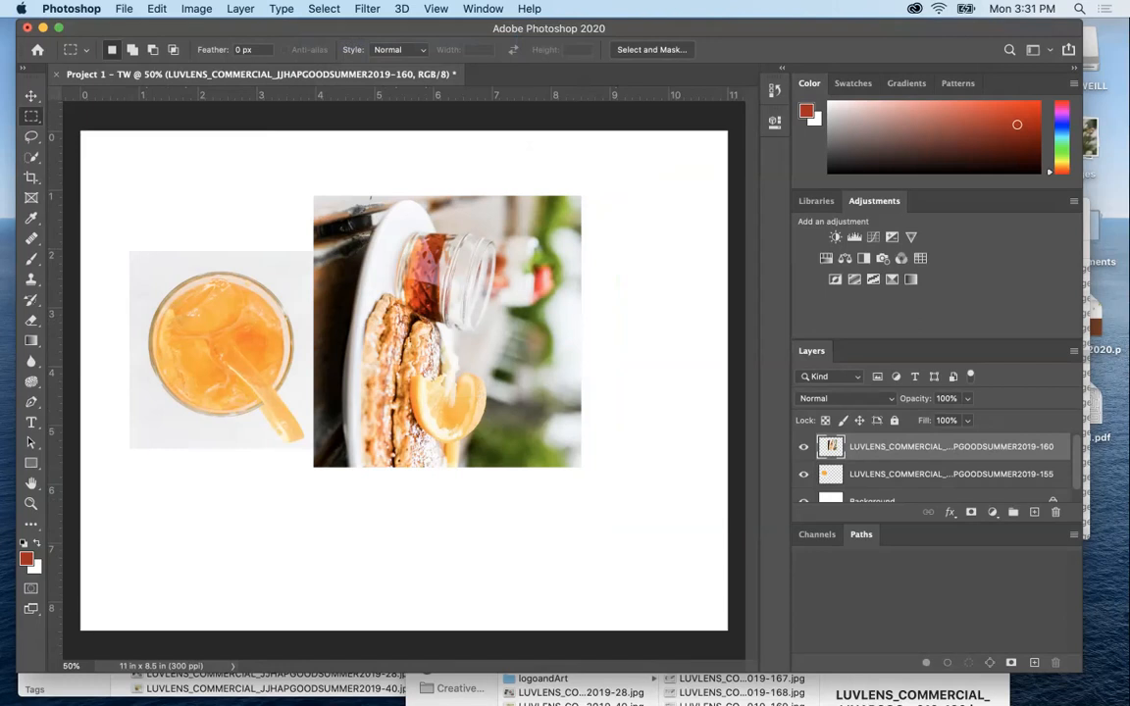
Scale the cropped pancake photo to about 73.5% with Free Transform and position it just right of the drink photo at matching height.
left_click(155, 9)
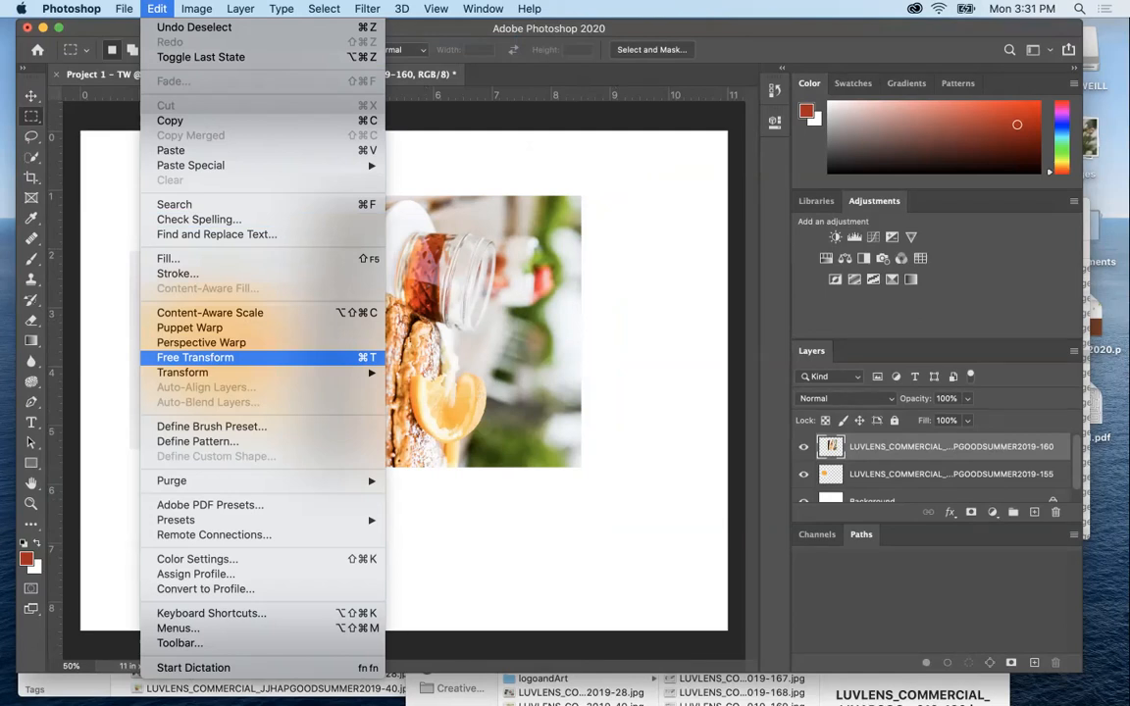
mouse_move(196, 372)
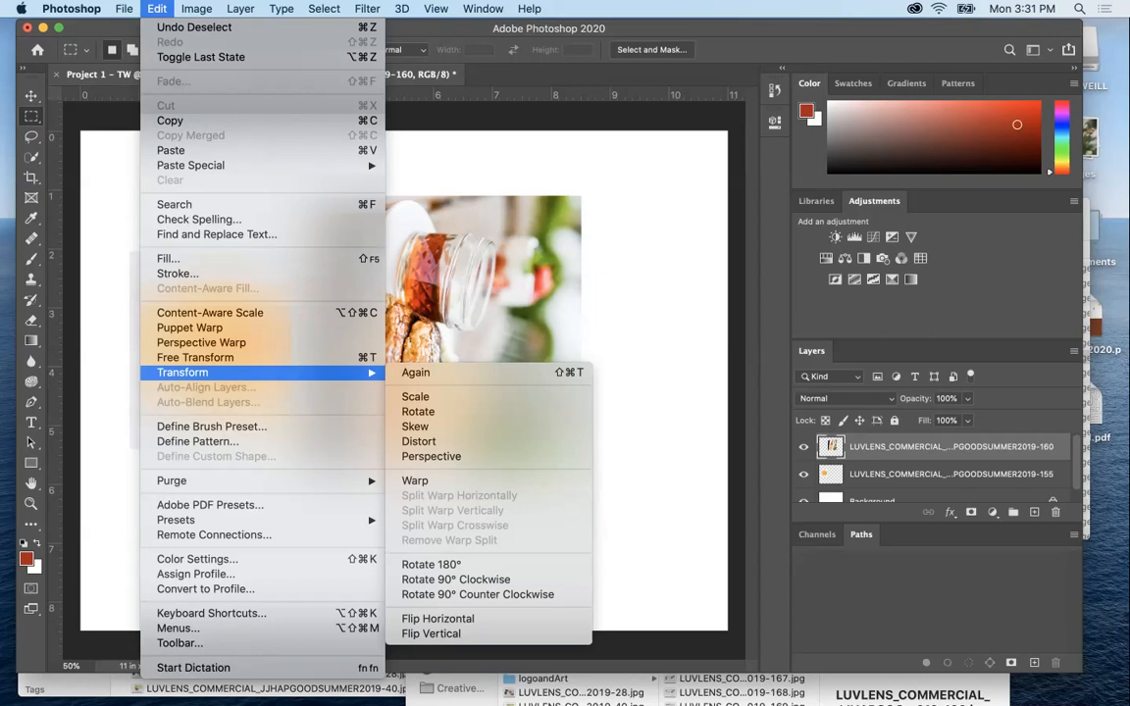
left_click(195, 357)
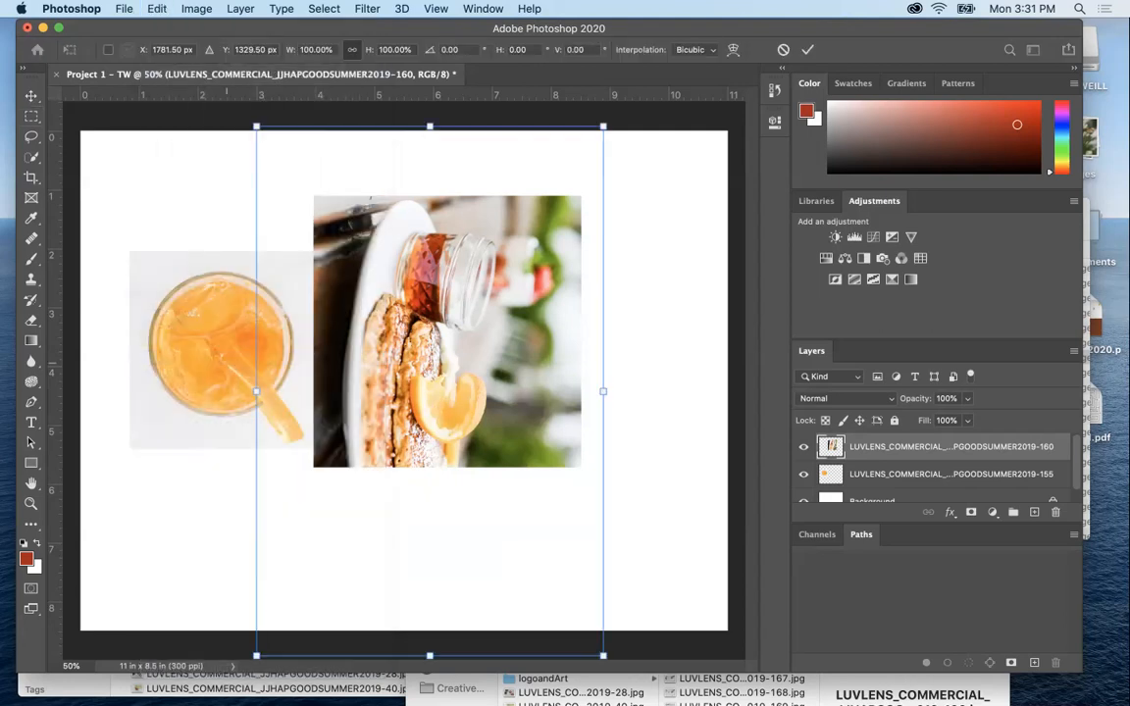
left_click_drag(256, 126, 349, 265)
left_click_drag(434, 368, 385, 288)
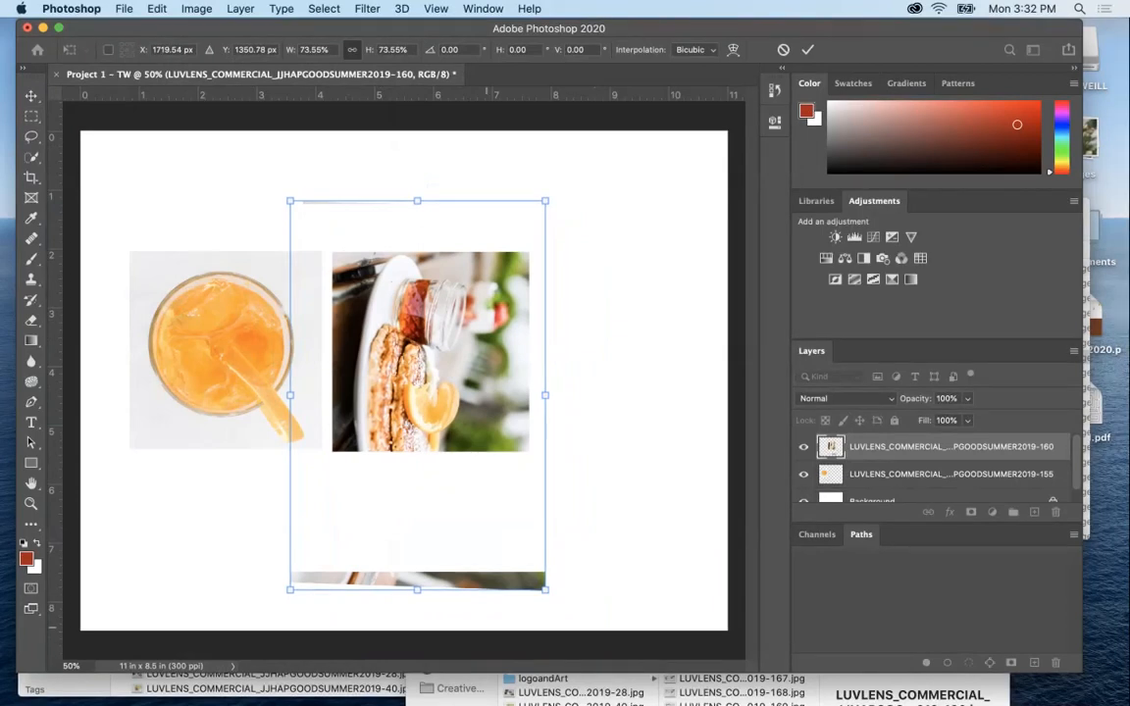
Marquee-select and delete the leftover pancake photo strips below and above the cropped image, and return to the Move tool.
left_click(32, 115)
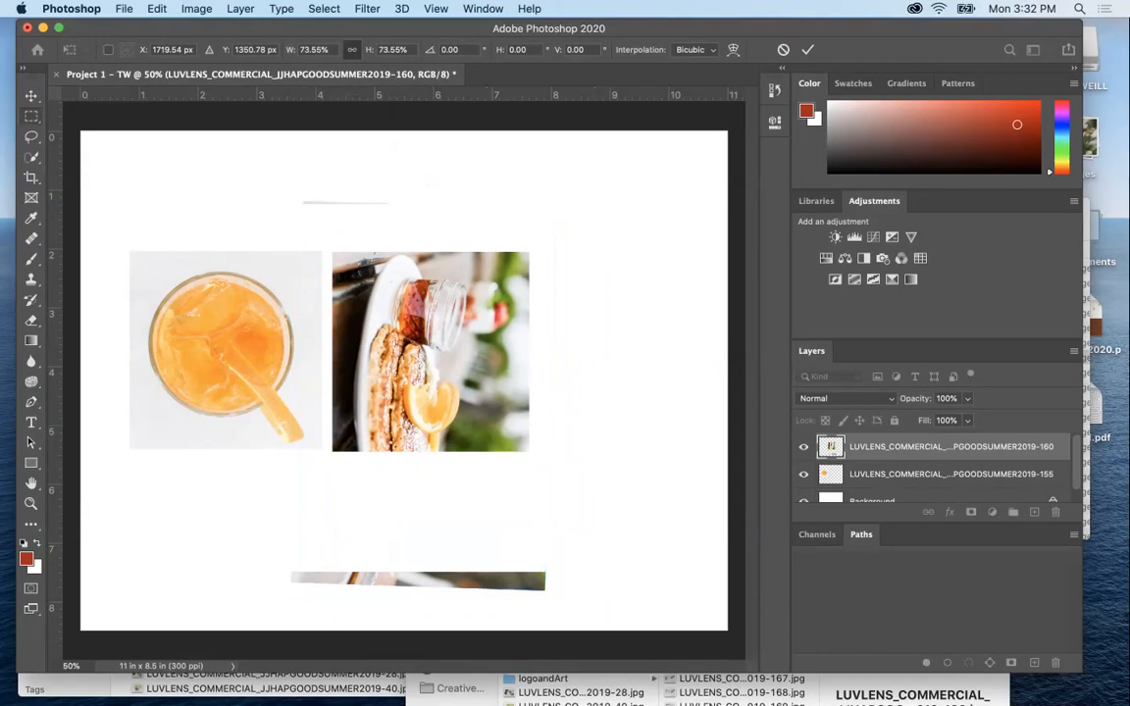
left_click_drag(245, 516, 596, 629)
key("Delete")
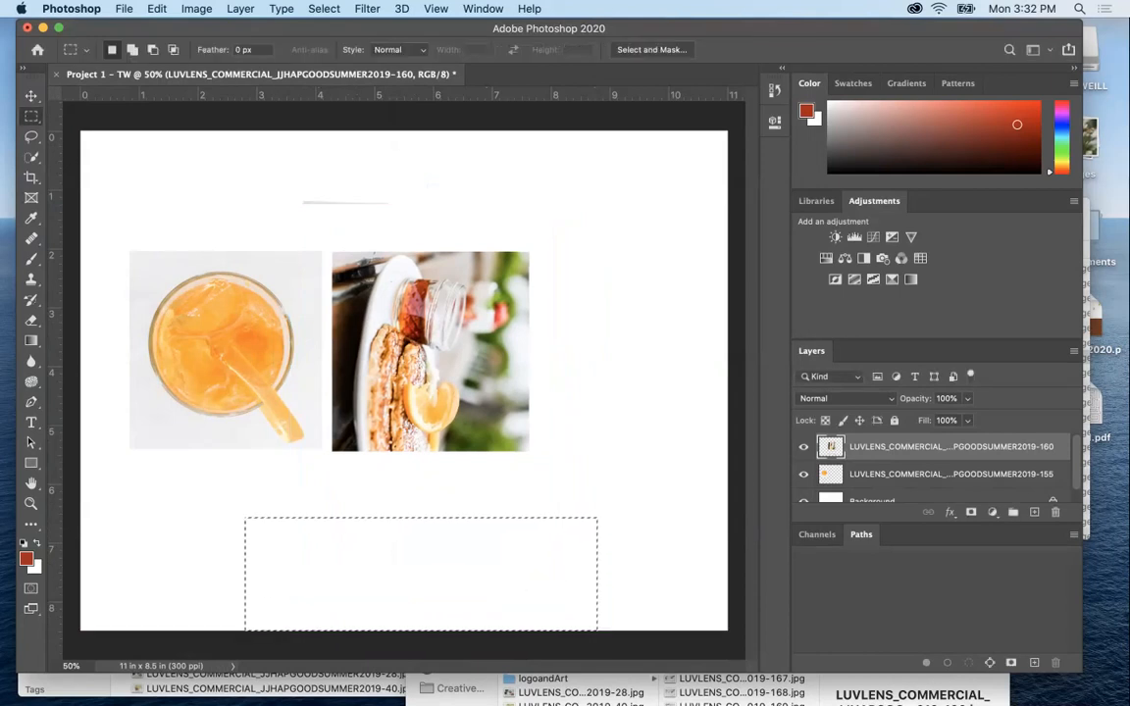
mouse_move(234, 183)
left_mouse_down()
mouse_move(420, 212)
mouse_move(462, 232)
left_mouse_up()
key("Delete")
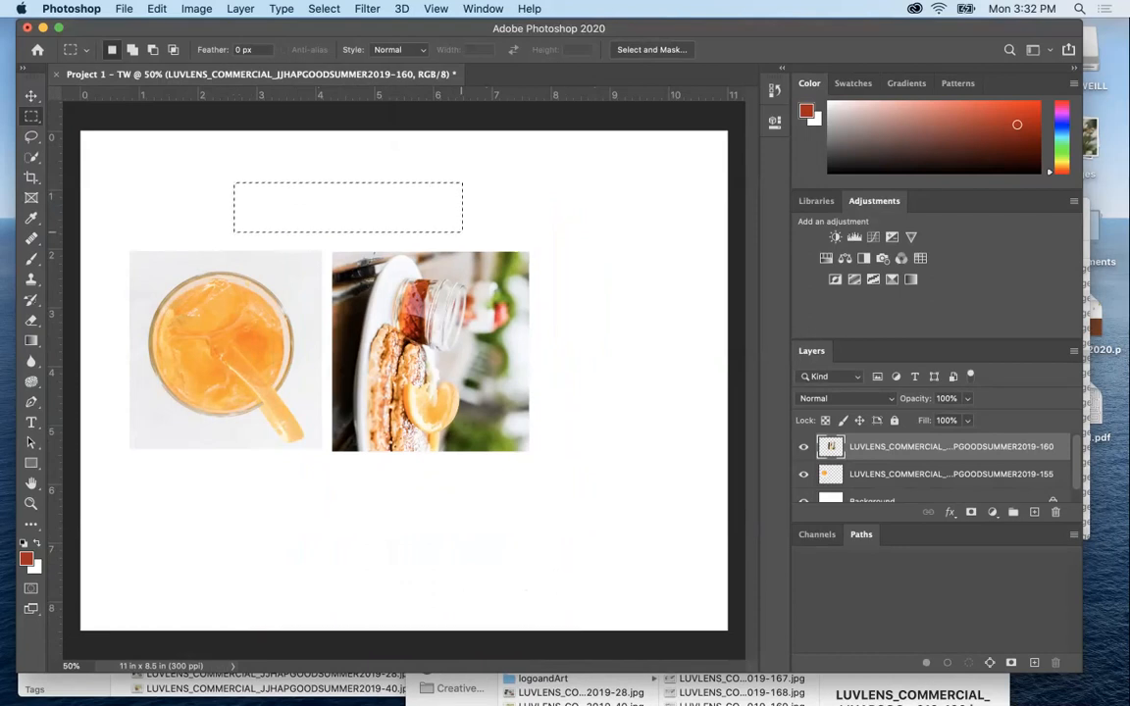
key("v")
left_click(428, 206)
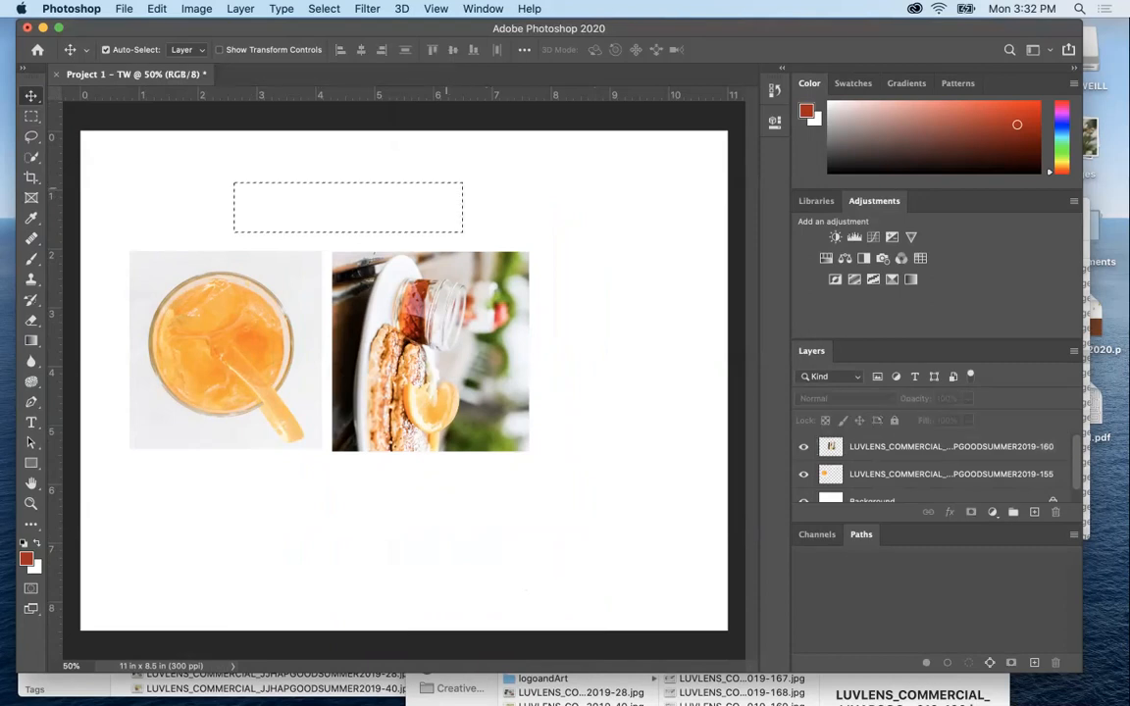
Deselect and place the photo LUVLENS_COMMERCIAL_JJHAPGOODSUMMER2019-167.jpg from the Finder folder highlights-part2 into the document.
left_click(106, 49)
key("super+d")
key("super+Tab")
left_click(741, 678)
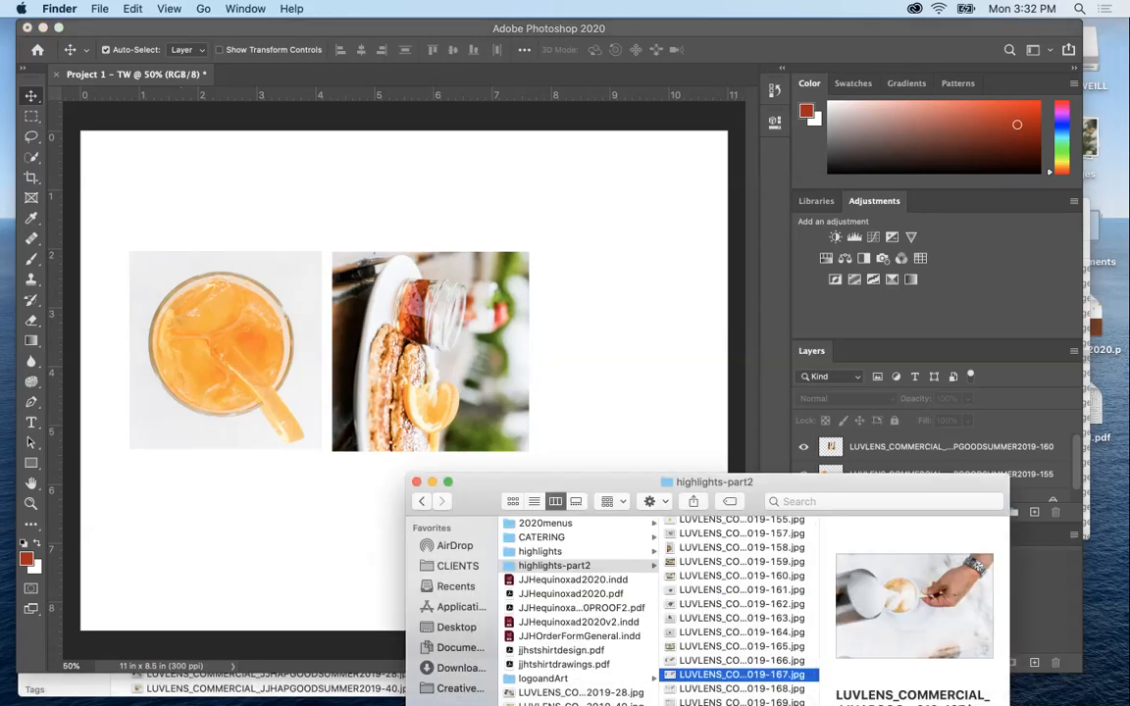
left_click_drag(742, 679, 735, 618)
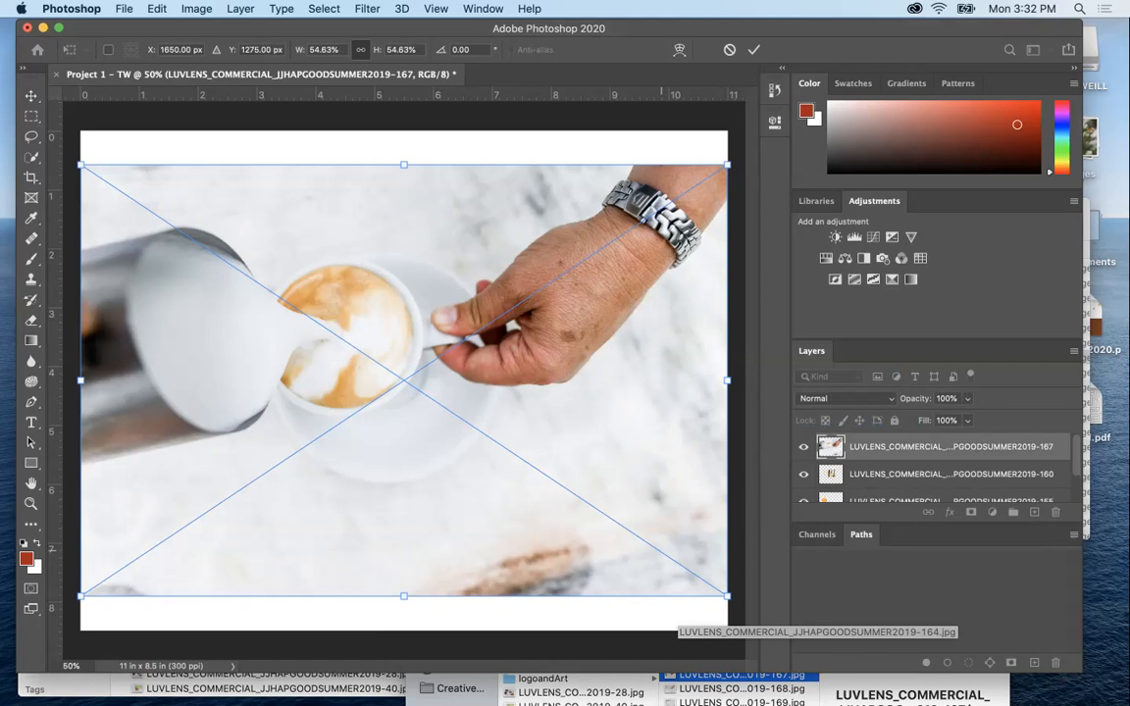
Scale the placed coffee-pouring photo proportionally to about 29.35% and position it overlapping the lower right of the pancake photo.
left_click_drag(727, 596, 579, 530)
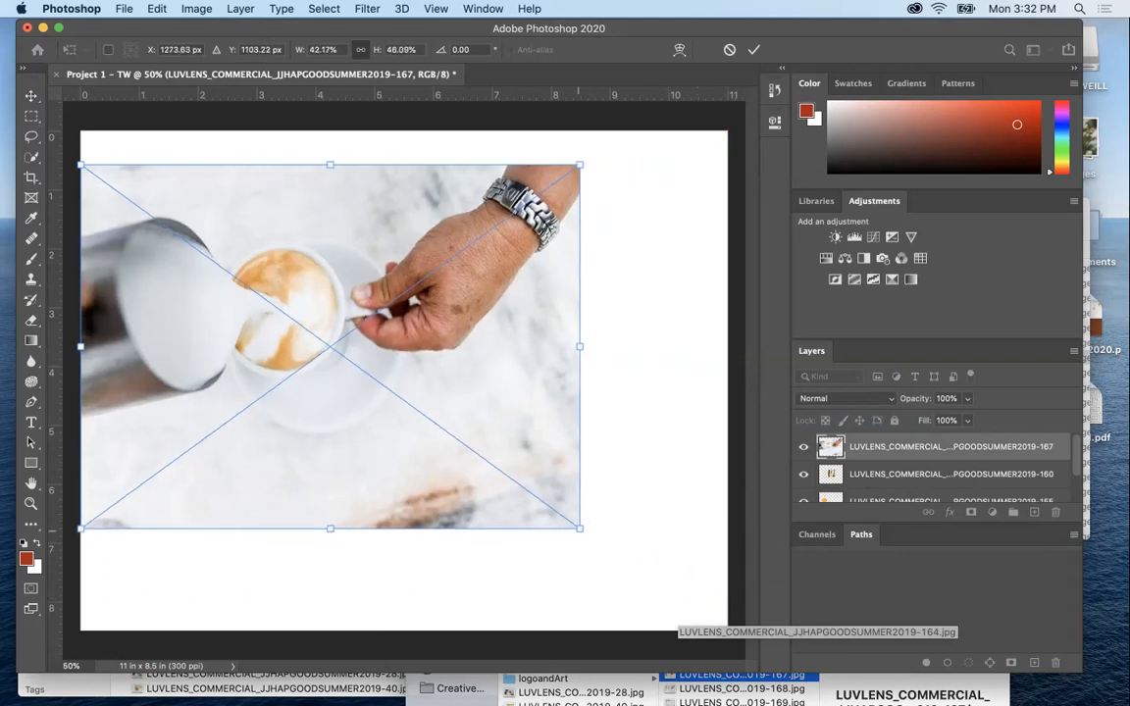
key("super+z")
left_click_drag(726, 595, 427, 396)
left_click_drag(270, 314, 544, 431)
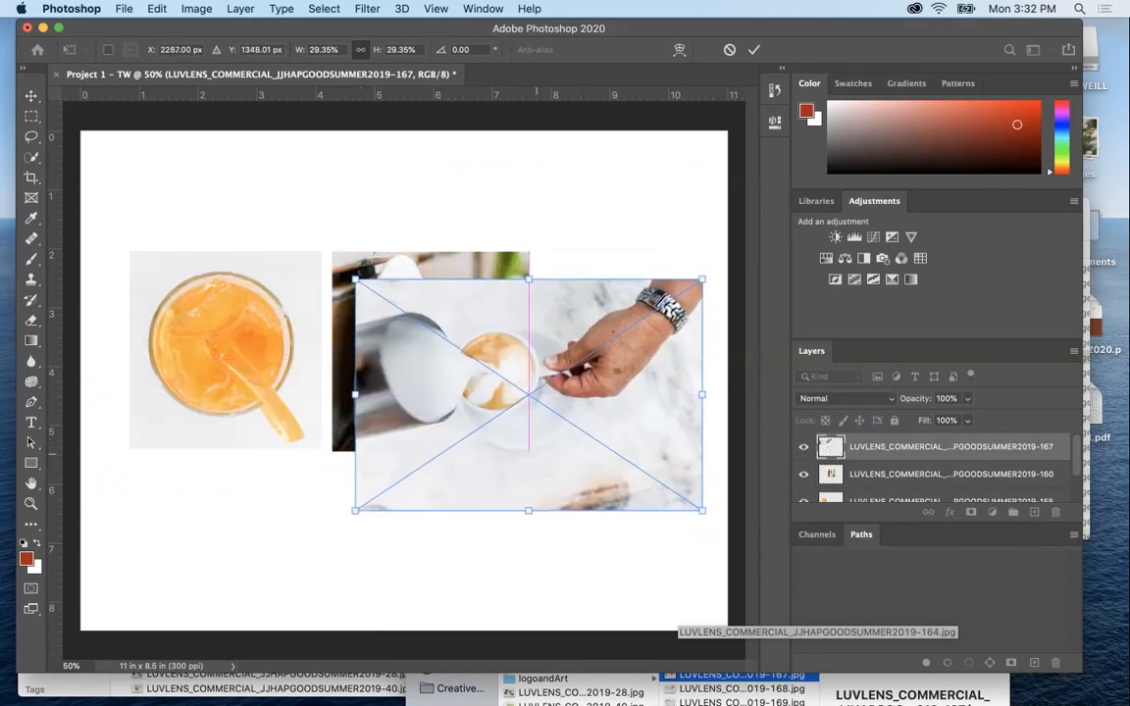
key("Return")
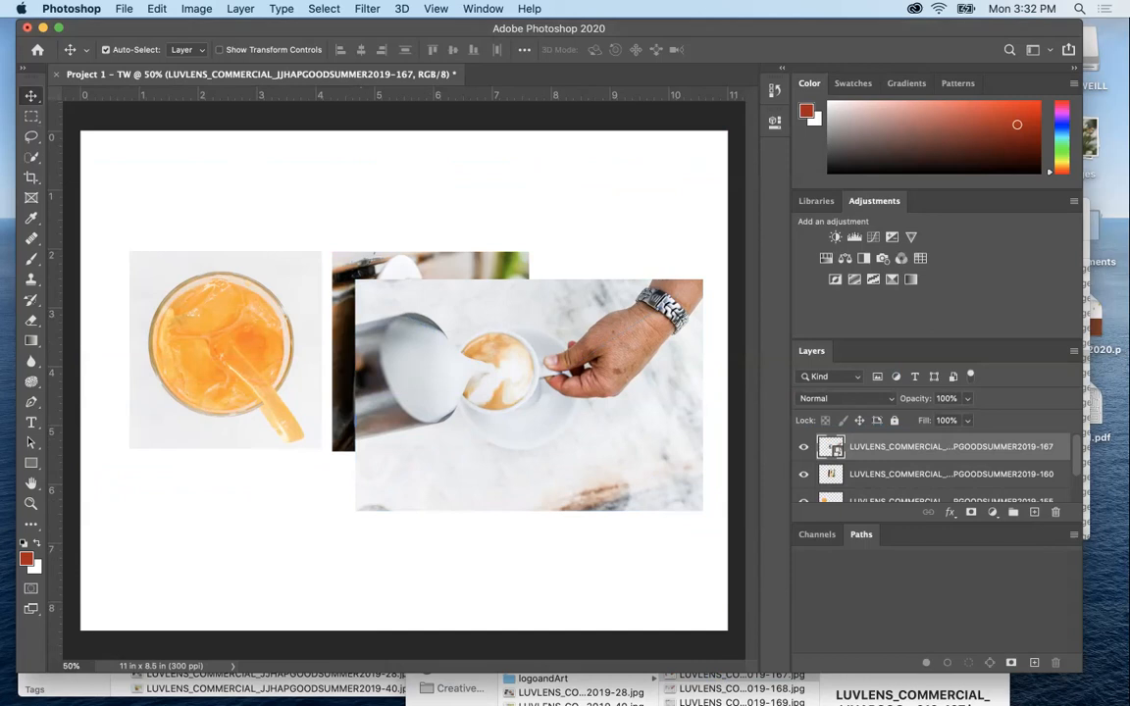
Rasterize the coffee-pouring photo's layer and enlarge the layer list so that all four layers fit.
right_click(868, 446)
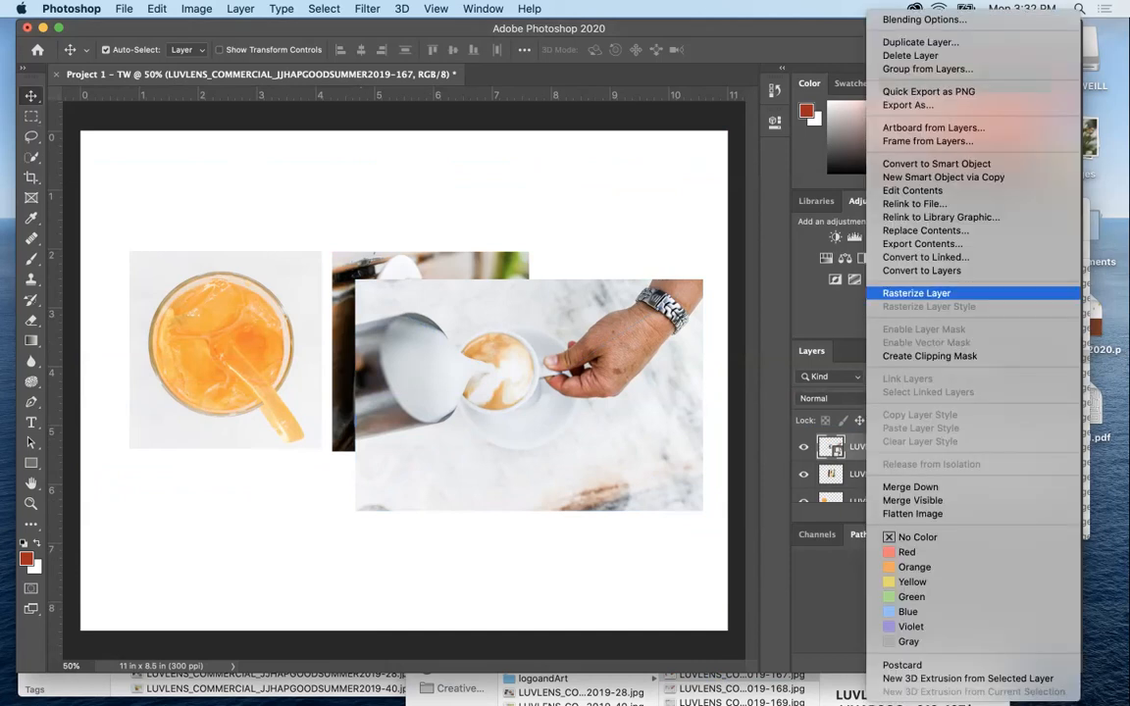
left_click(915, 292)
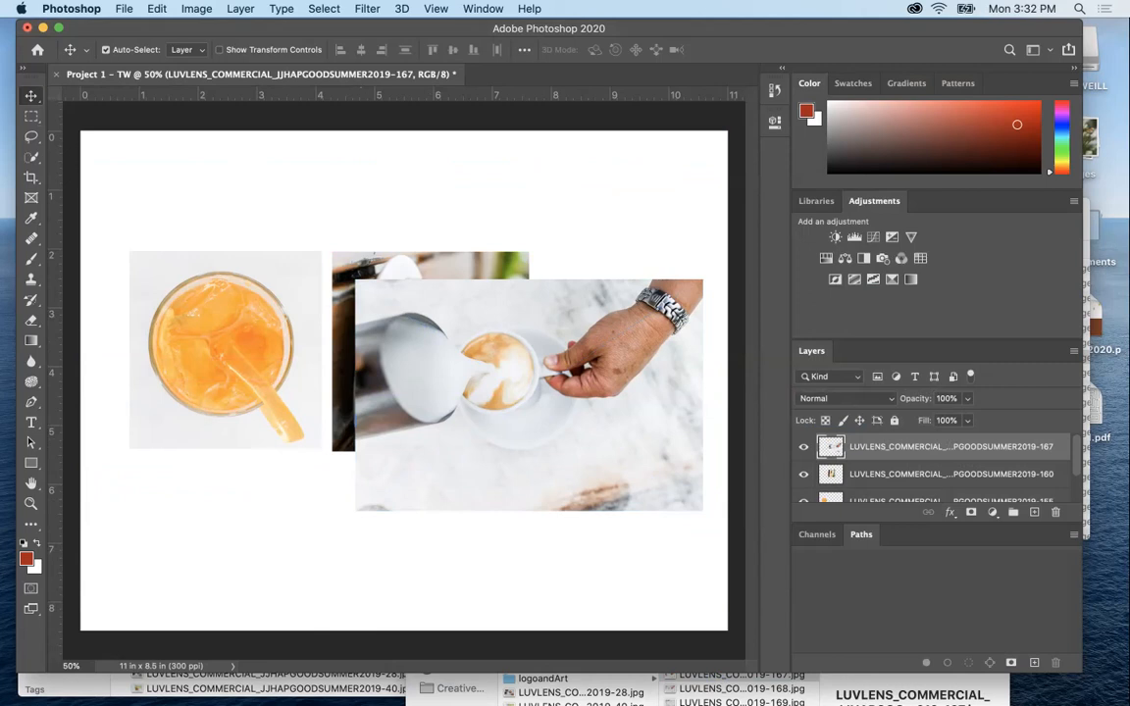
scroll(936, 468, "down", 2)
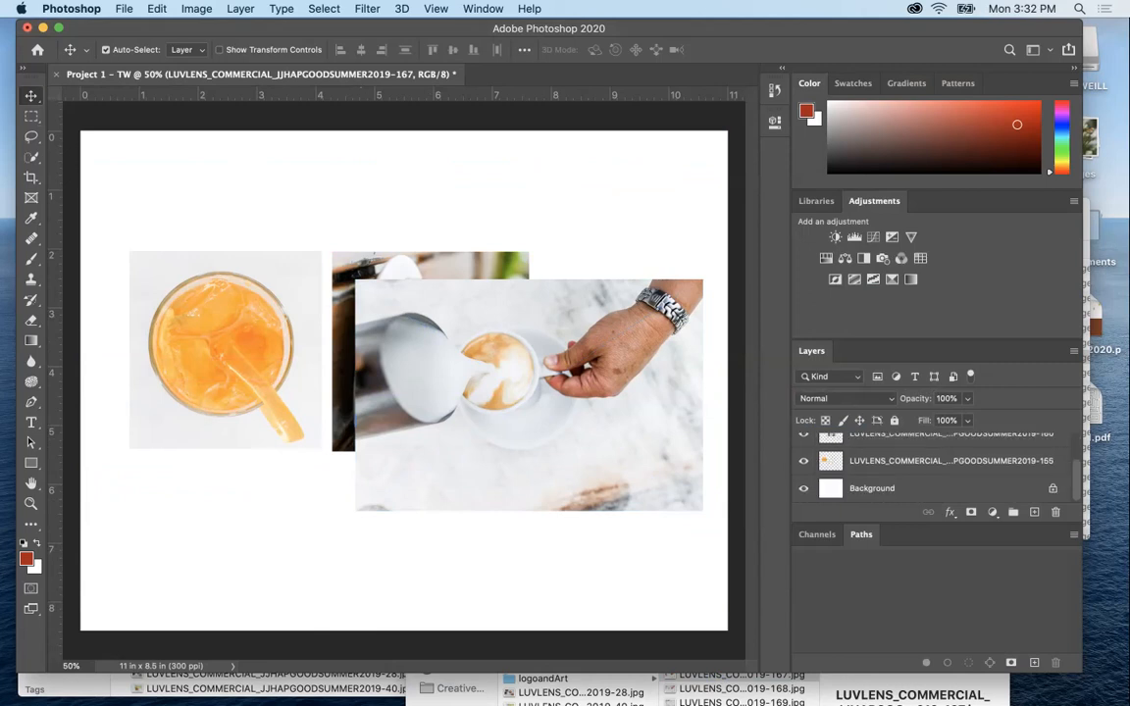
scroll(937, 468, "up", 2)
scroll(936, 468, "down", 2)
left_click_drag(937, 524, 937, 562)
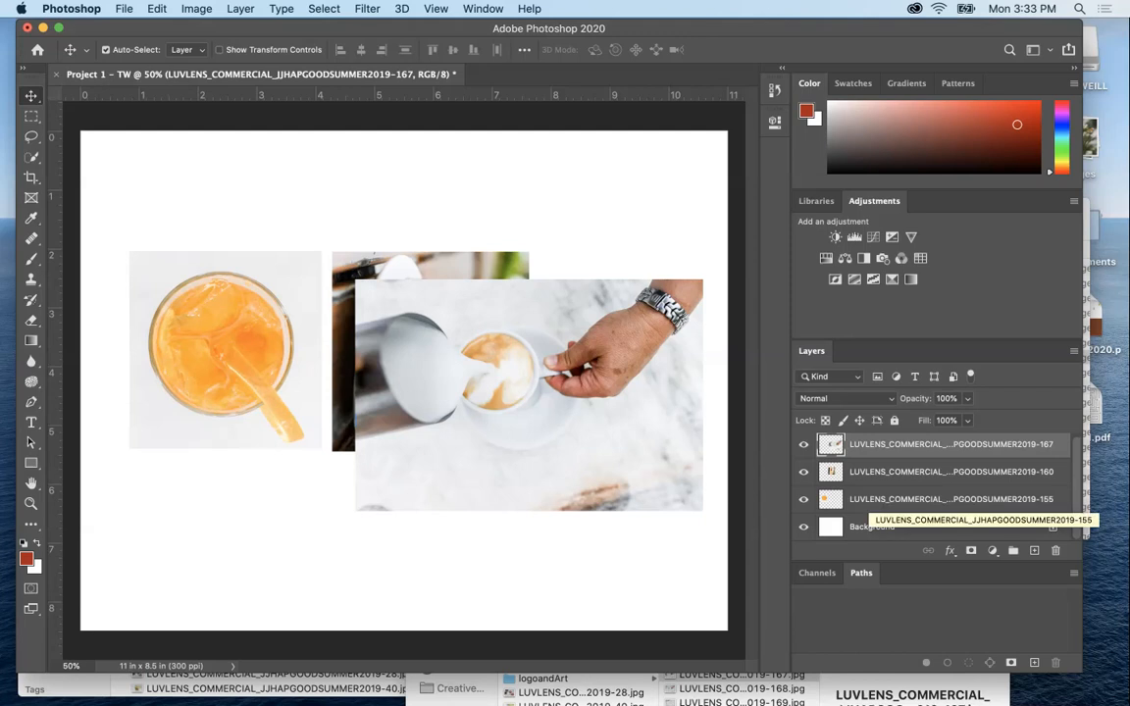
Rename the orange drink photo's layer as Q.
left_click(883, 499)
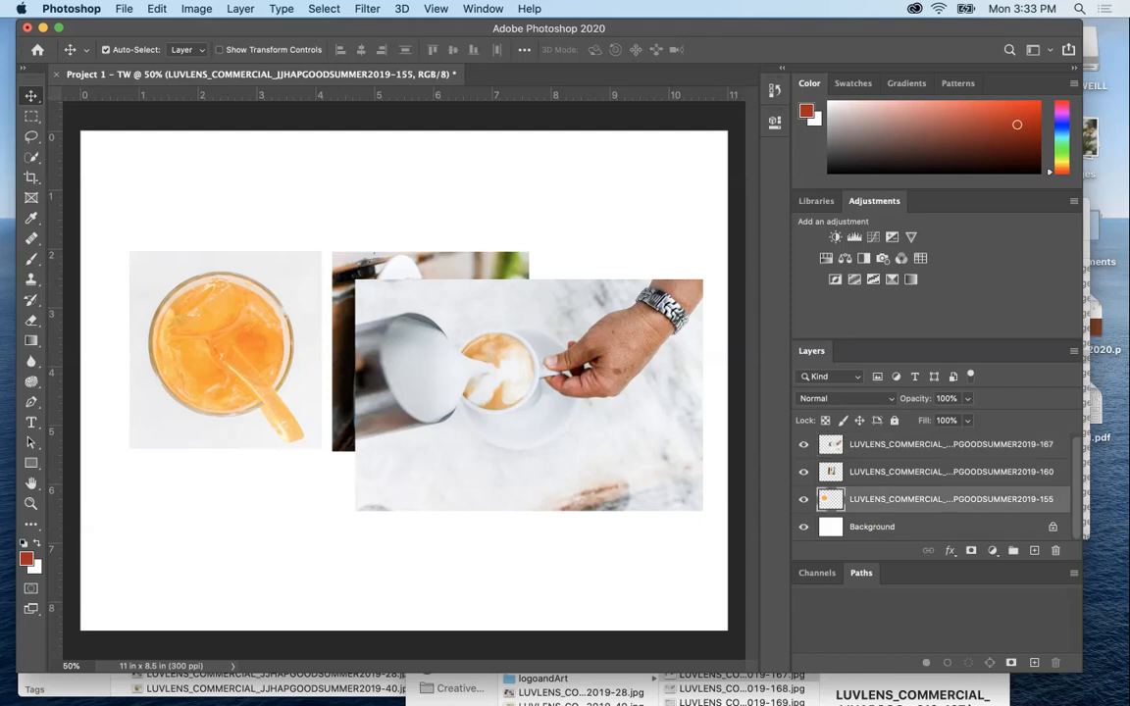
double_click(882, 499)
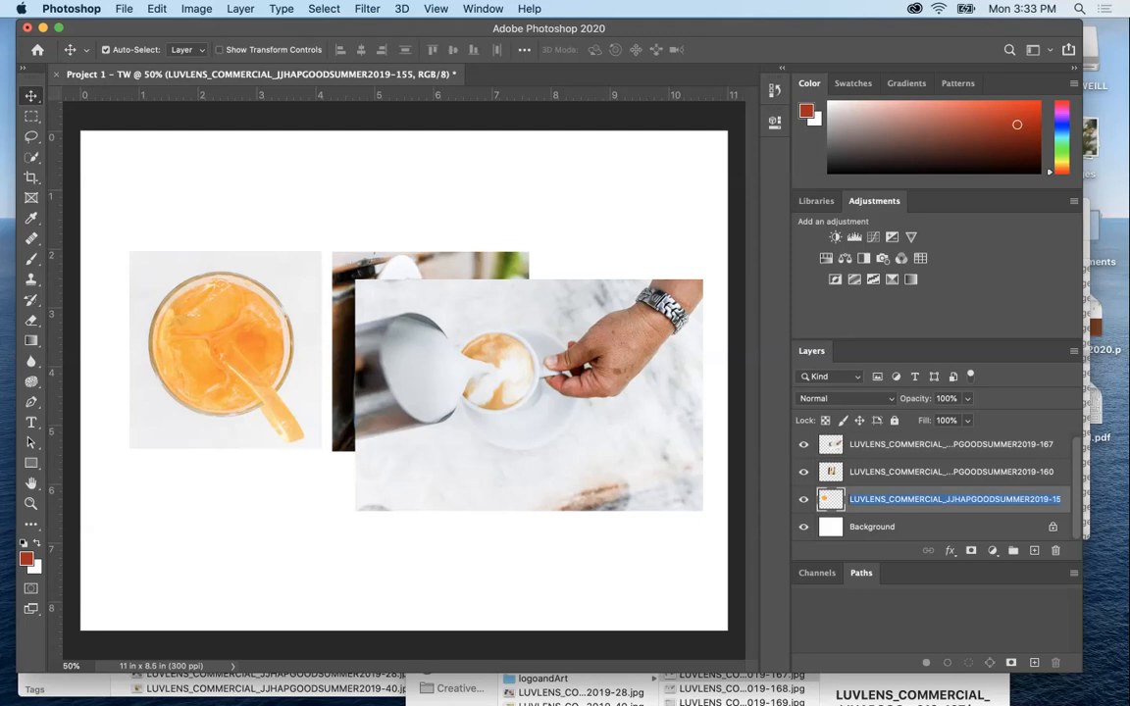
type("O")
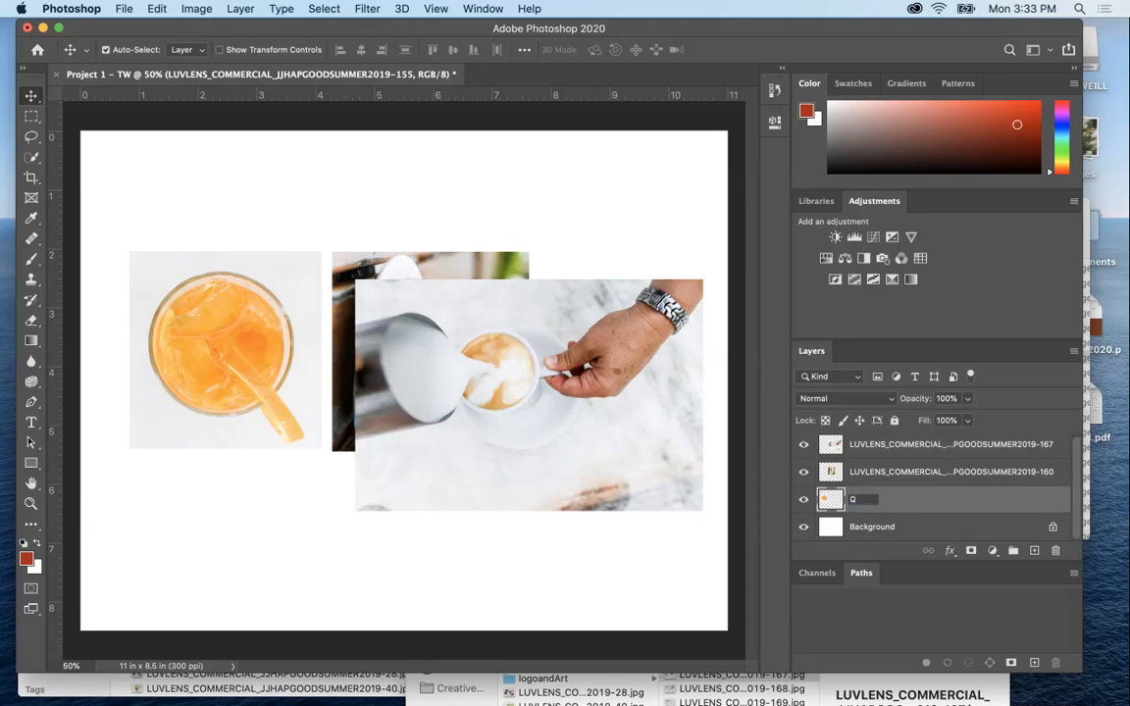
key("Return")
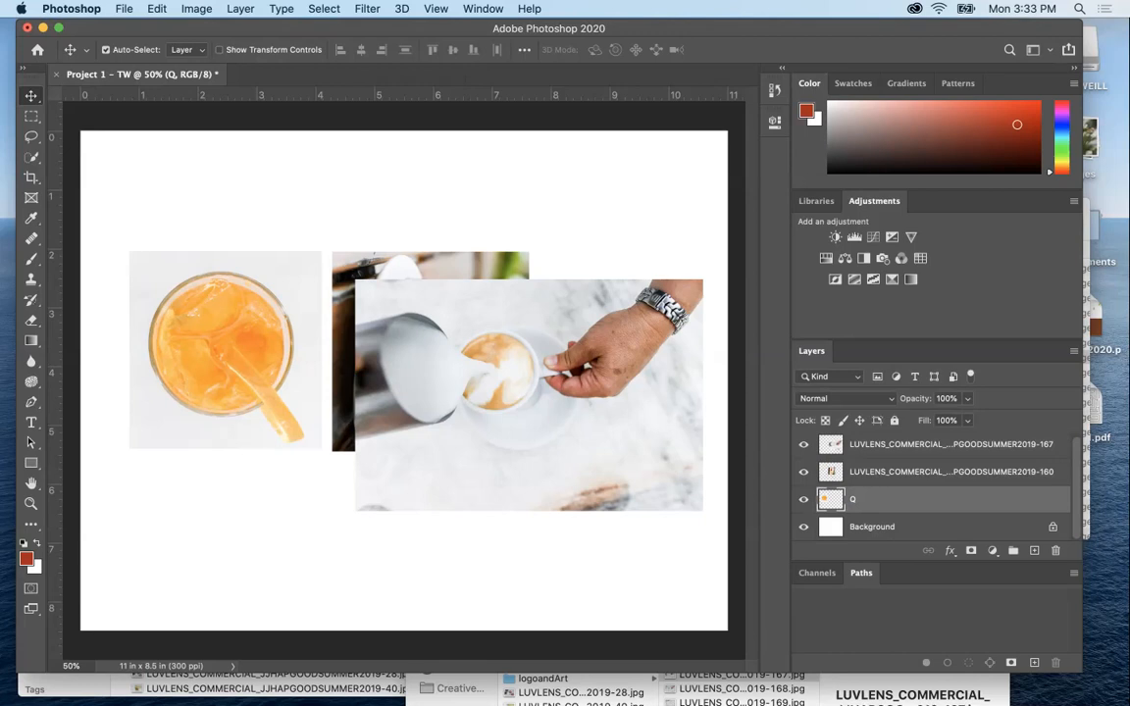
Rename the pancake photo's layer as Pancakes.
left_click(882, 472)
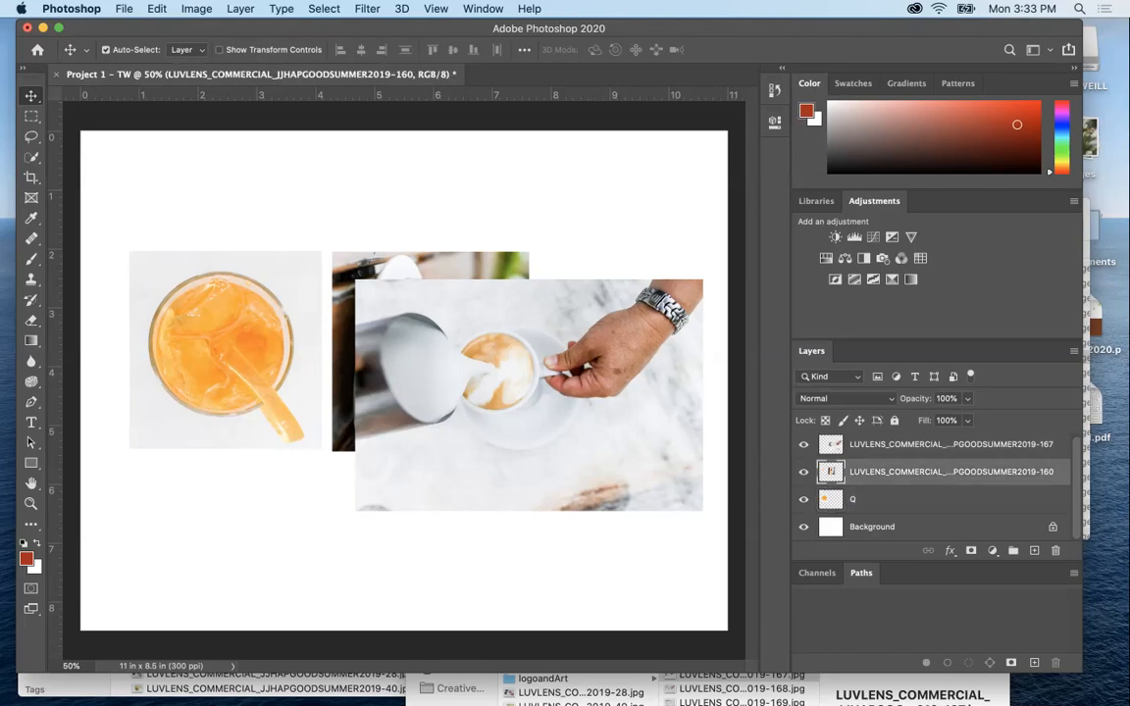
double_click(931, 472)
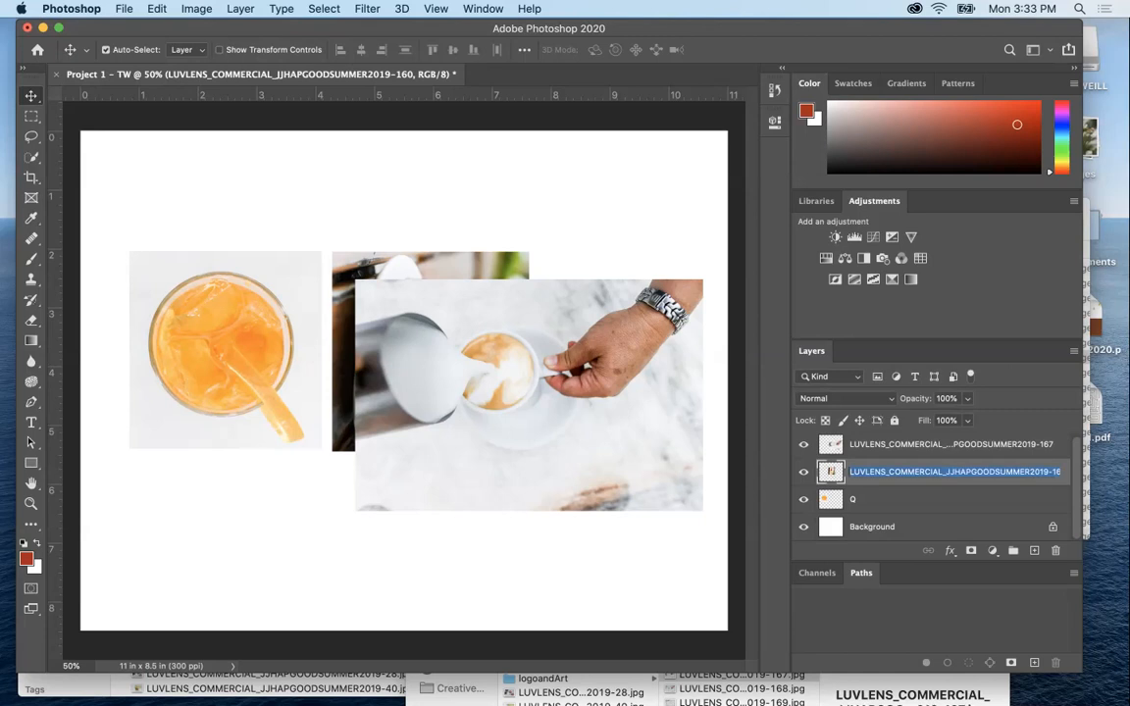
type("Pac")
type("cake")
type("s")
key("Return")
Rename the coffee-pouring photo's layer as pour.
left_click(951, 445)
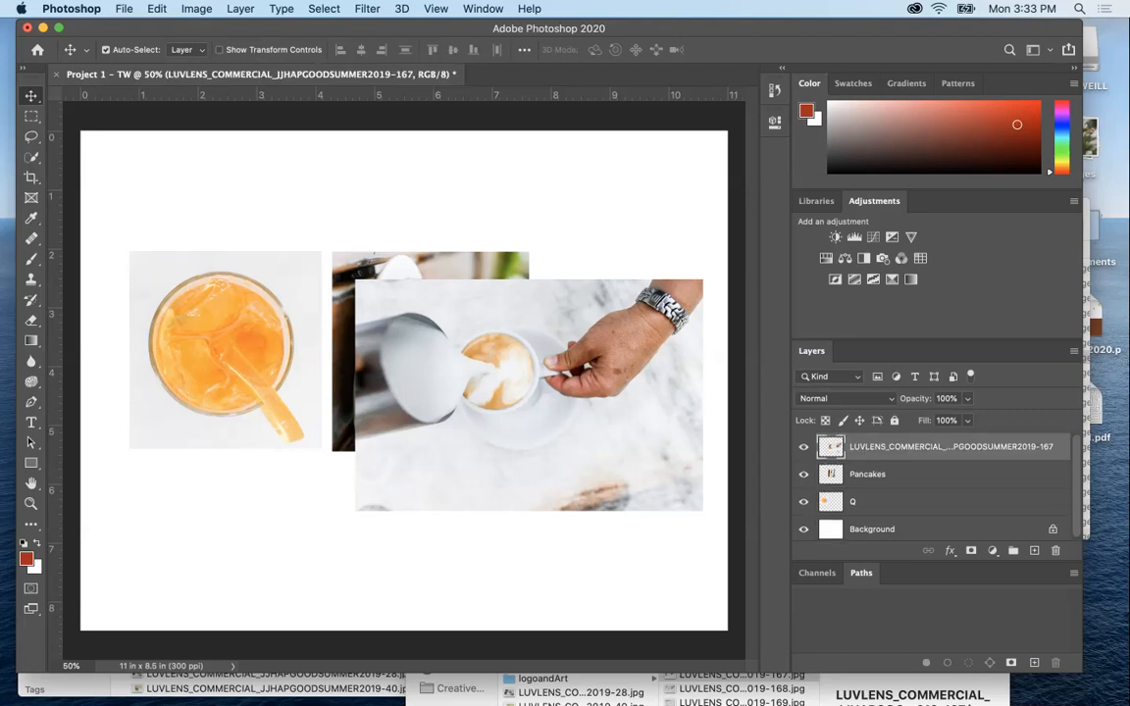
double_click(950, 446)
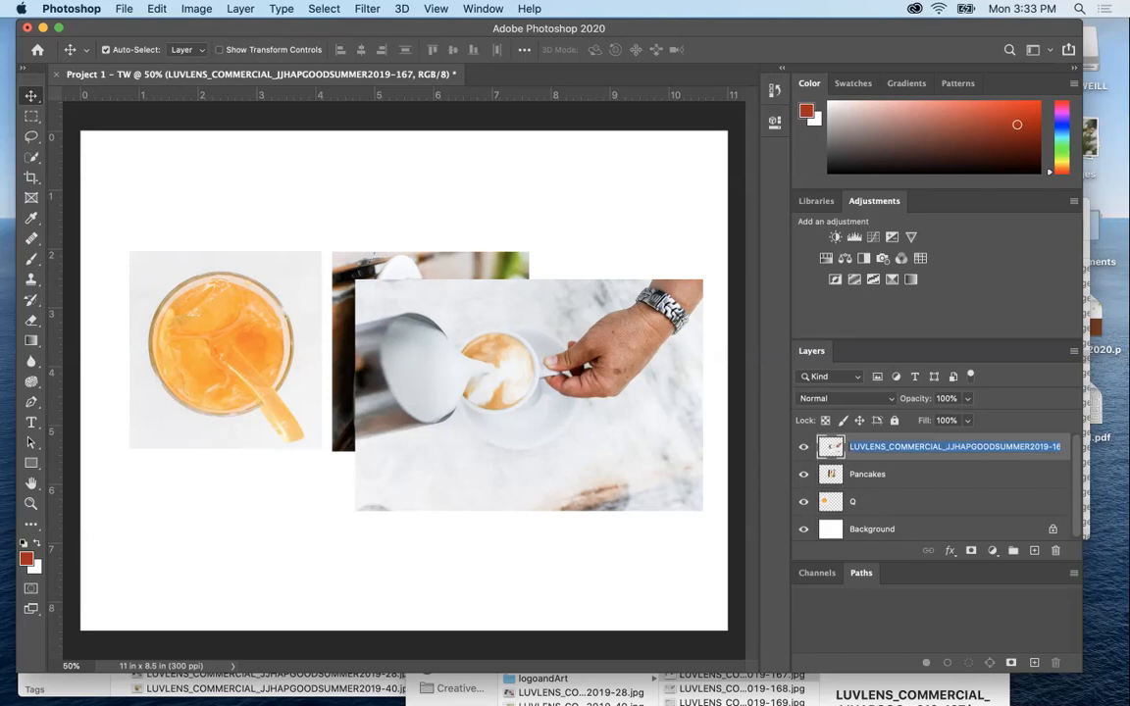
type("pou")
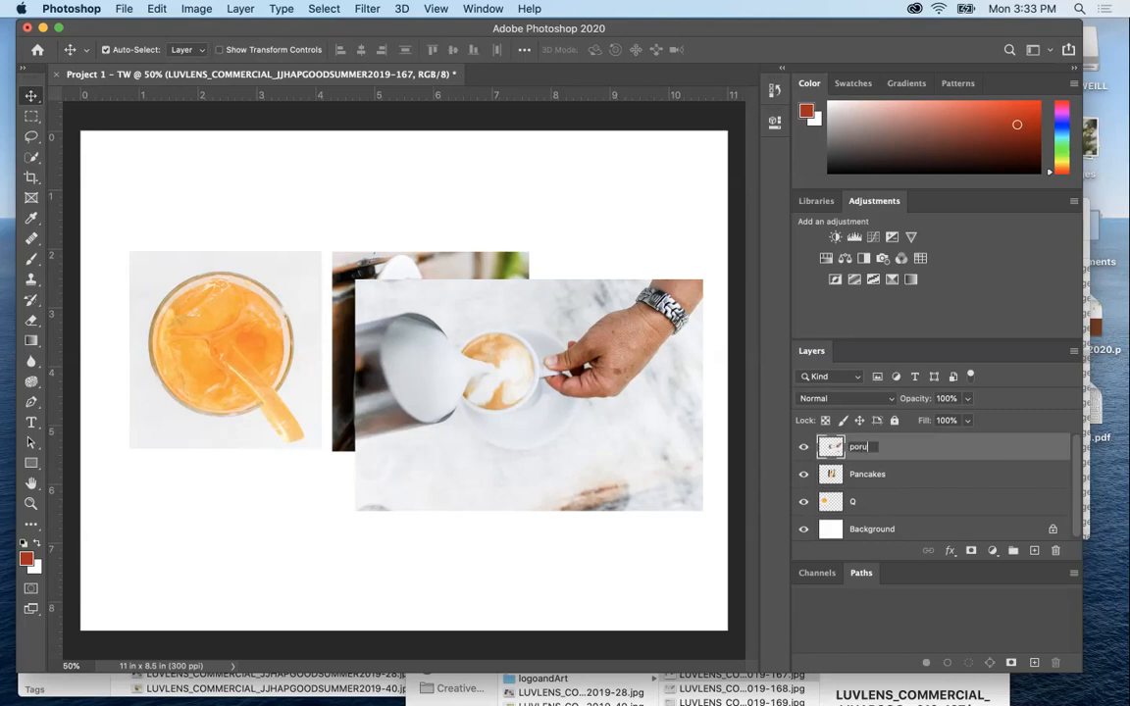
type("r")
key("Return")
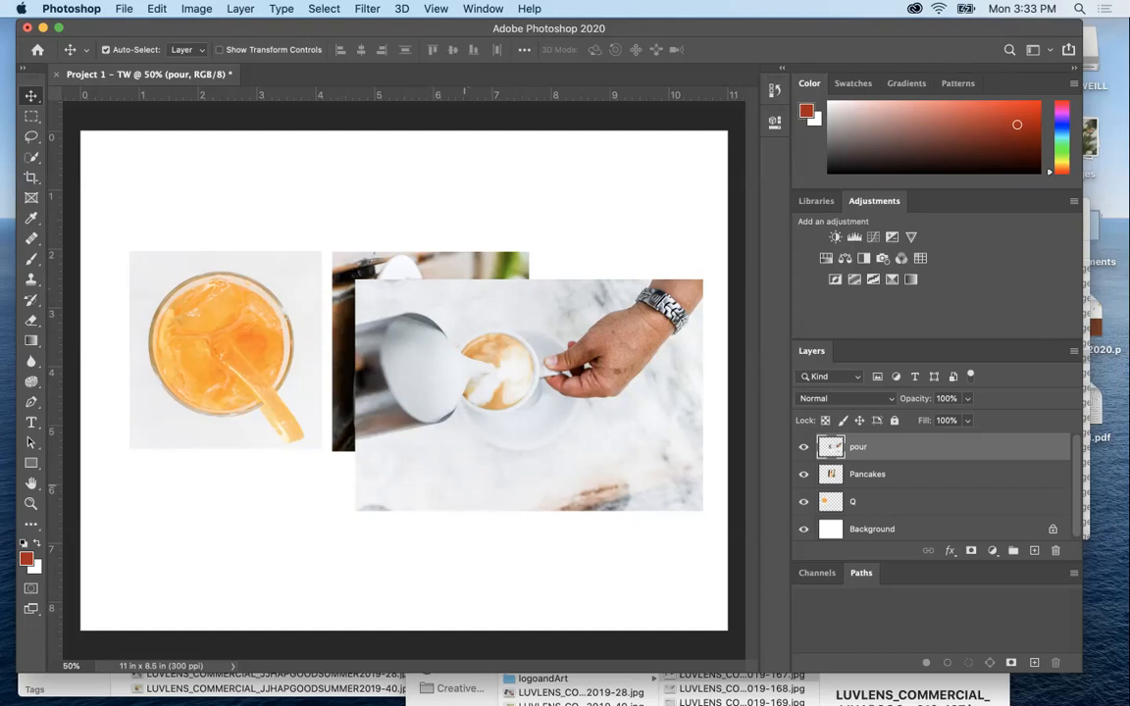
Move the pour photo slightly down and left over the pancake photo, and switch to the Rectangular Marquee tool.
left_click_drag(468, 384, 451, 355)
left_click_drag(448, 431, 457, 487)
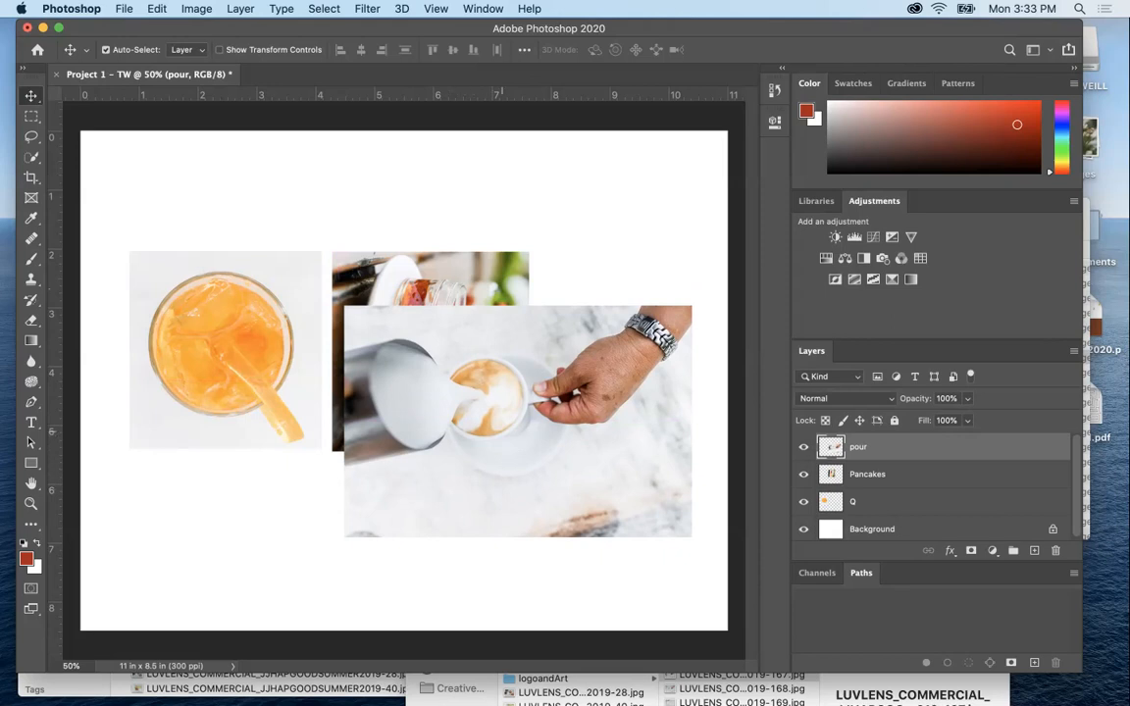
mouse_move(564, 353)
left_mouse_down()
mouse_move(573, 355)
mouse_move(558, 364)
left_mouse_up()
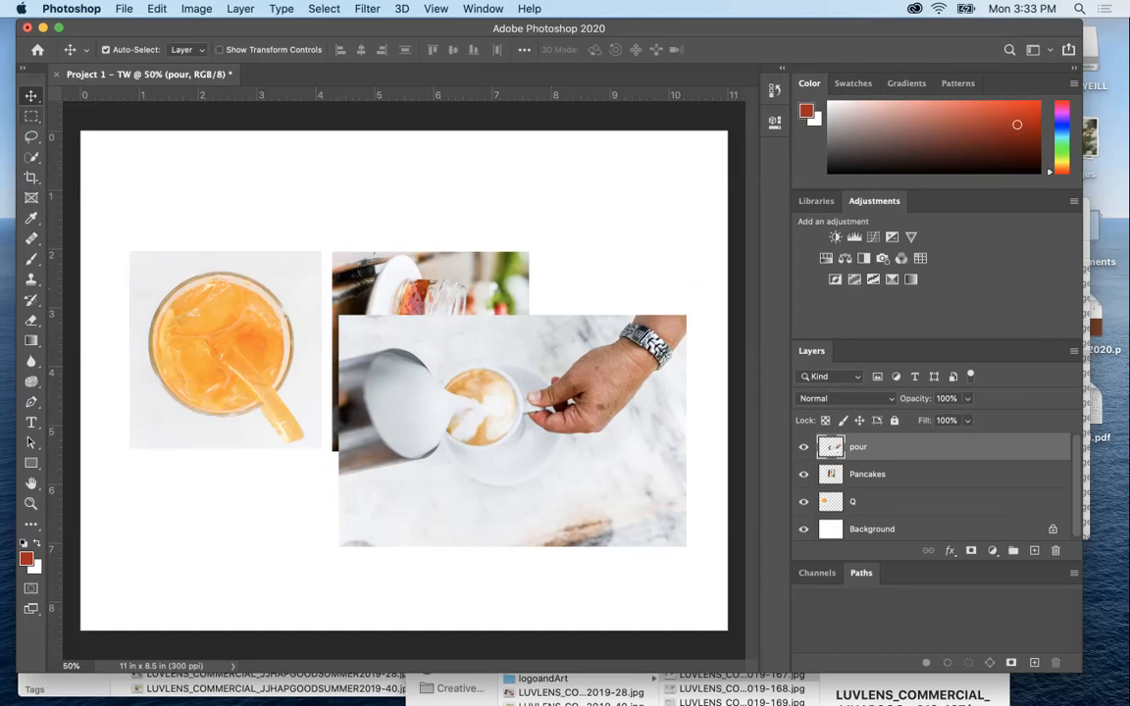
left_click(31, 116)
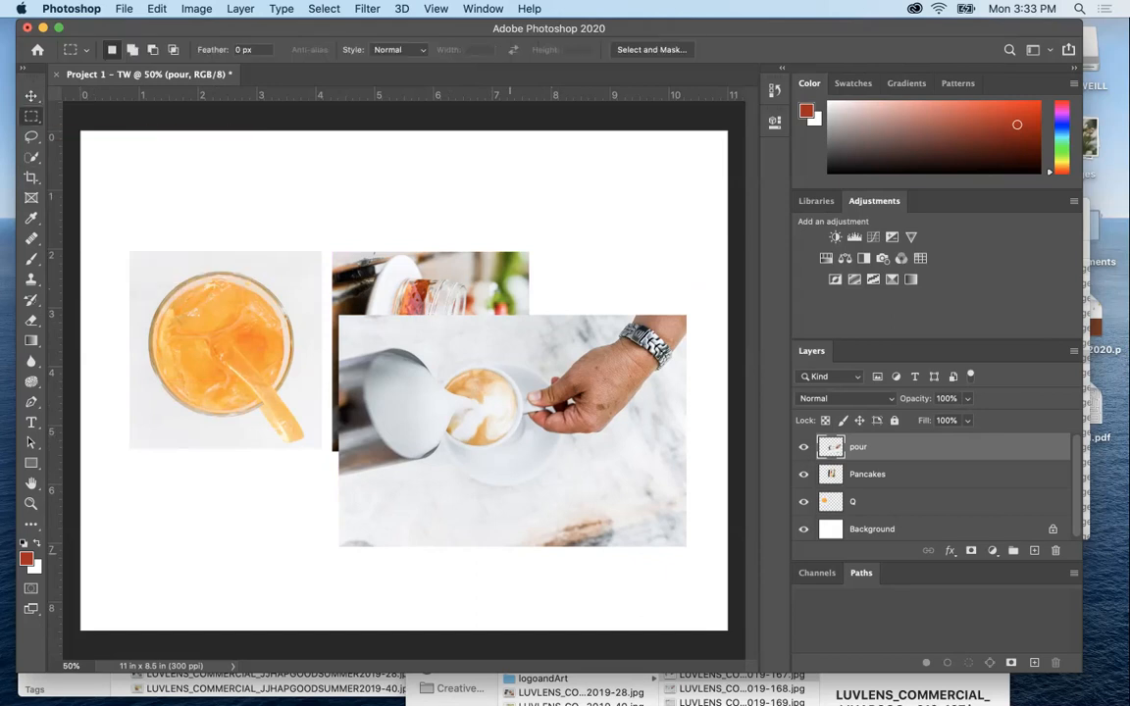
left_click_drag(338, 337, 580, 494)
left_click_drag(580, 496, 581, 497)
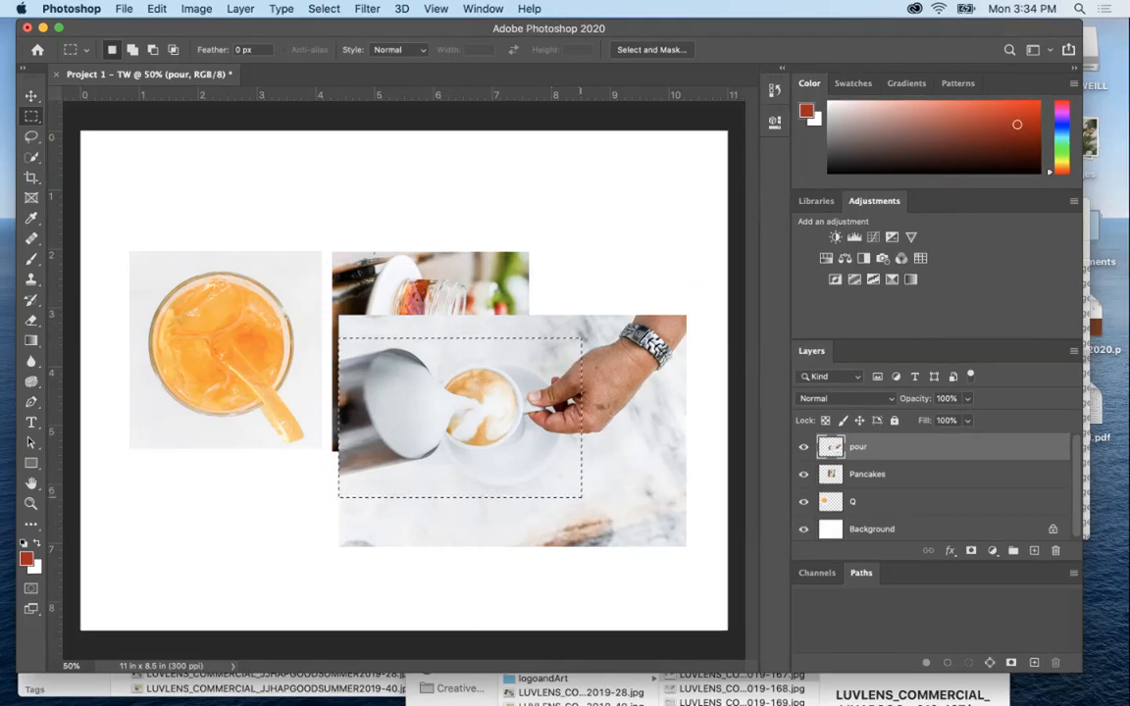
key("Return")
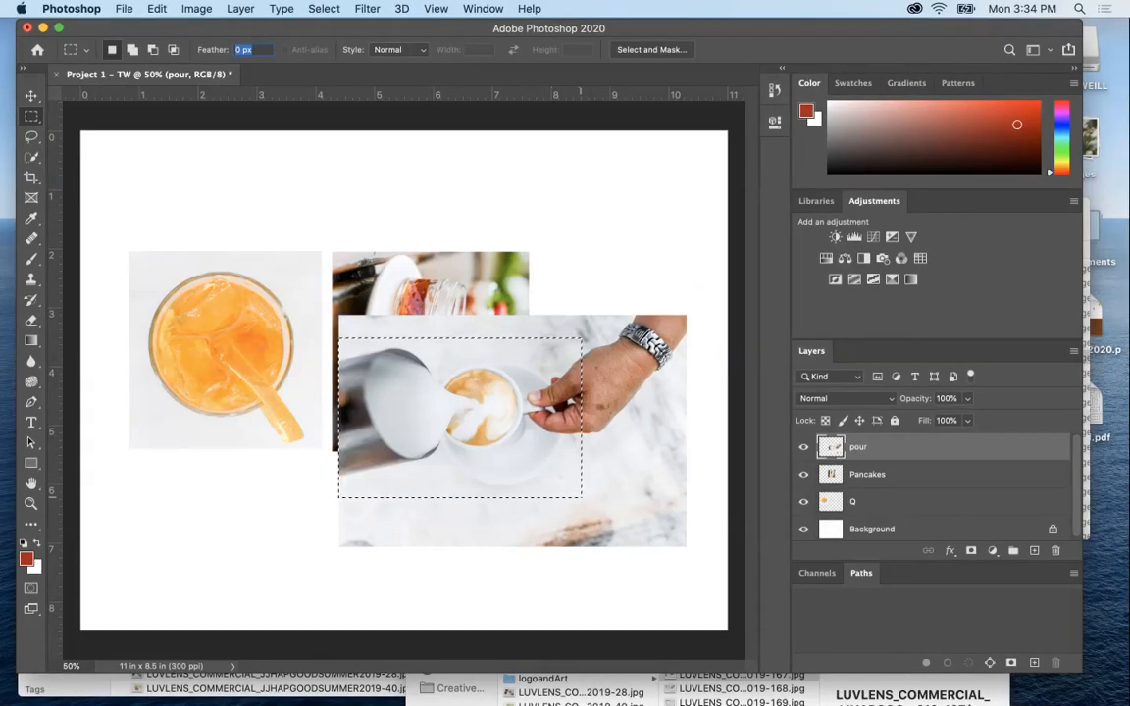
left_click(323, 9)
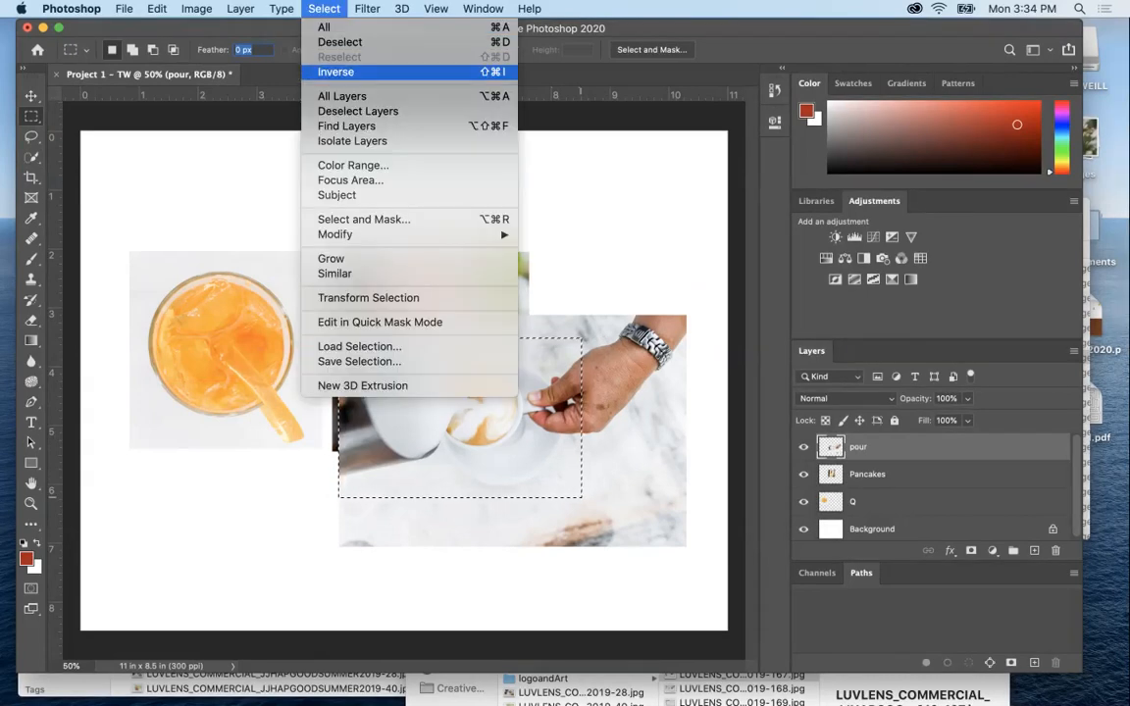
left_click(335, 72)
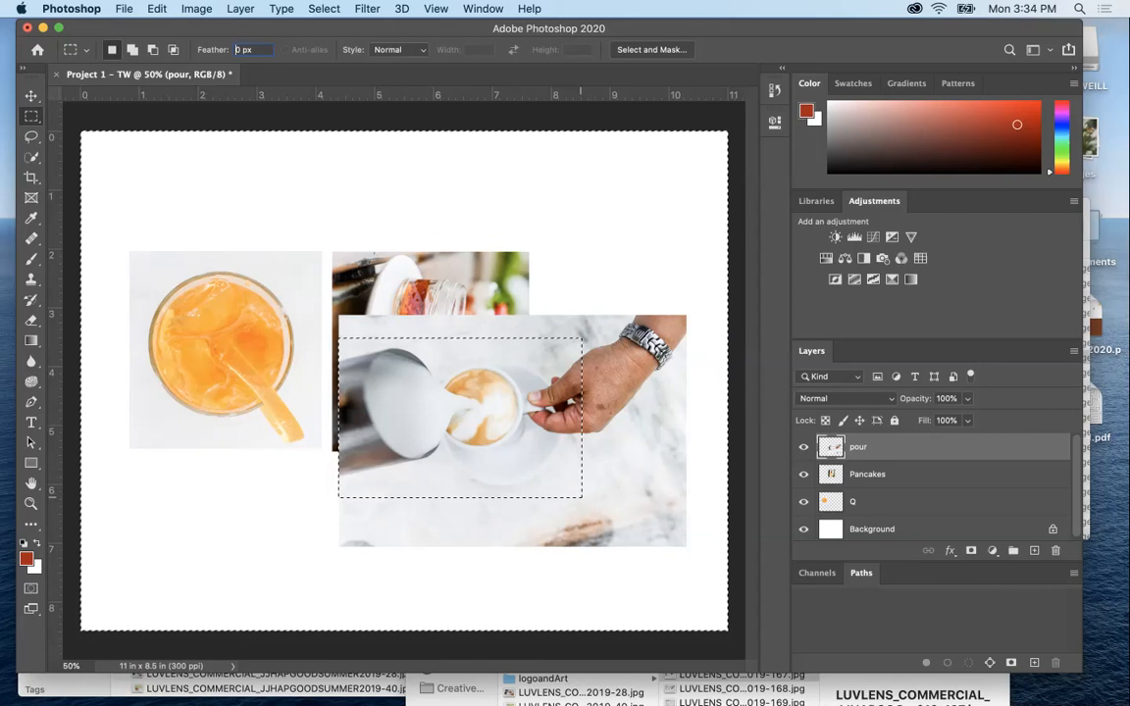
key("super+d")
key("super+a")
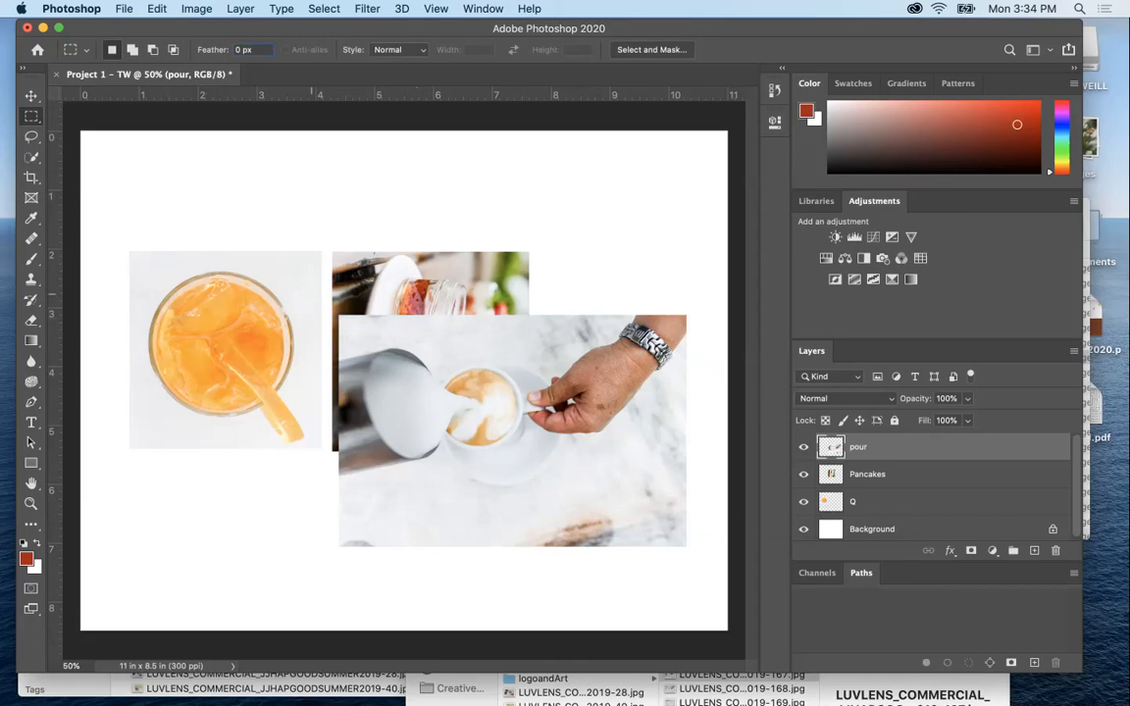
Crop the pour photo to a rectangular marquee around the pitcher, cup and fingers by deleting the inverse selection, and deselect.
left_click_drag(426, 381, 617, 506)
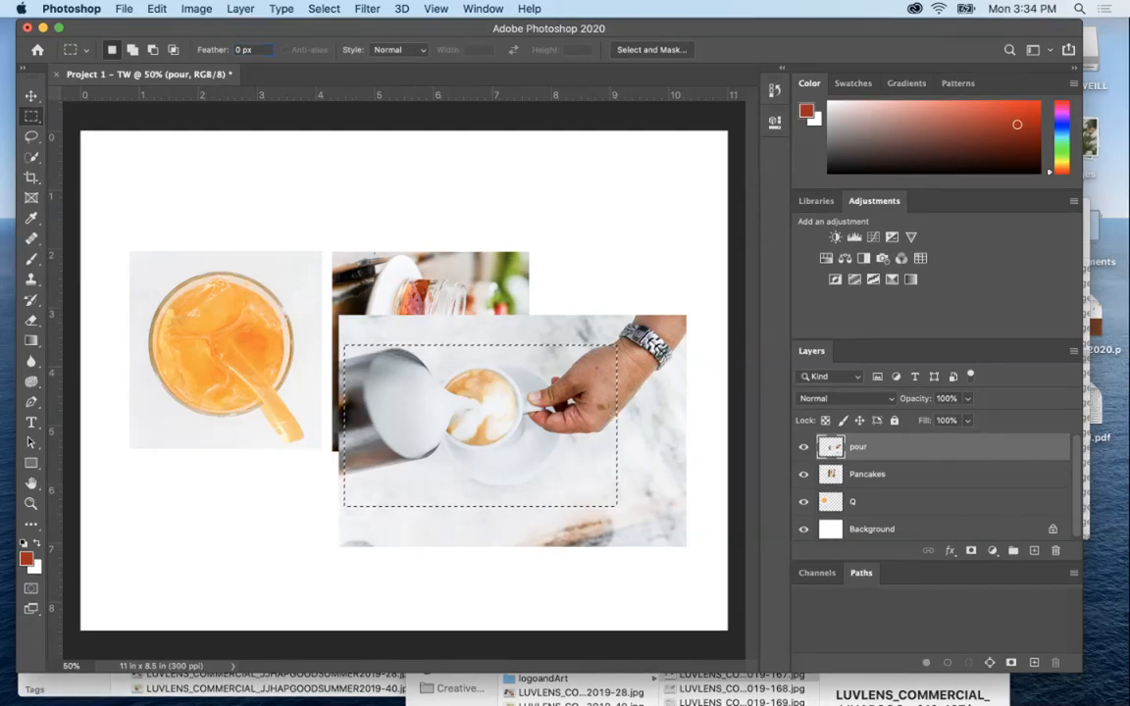
left_click(324, 8)
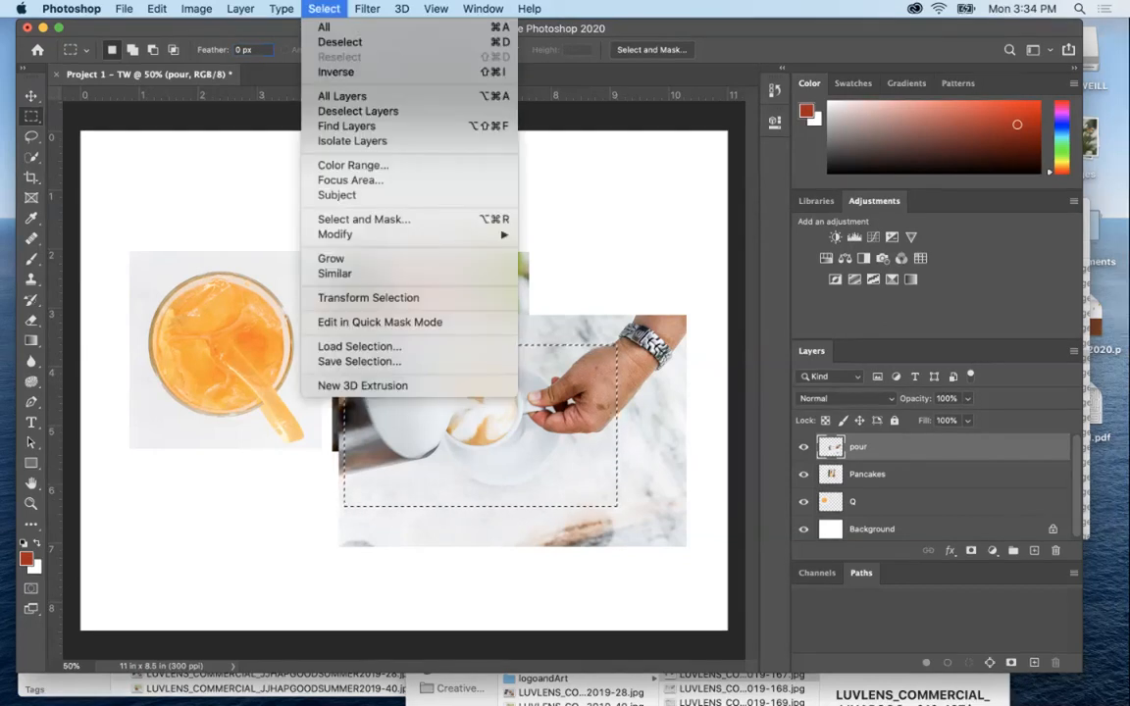
left_click(336, 71)
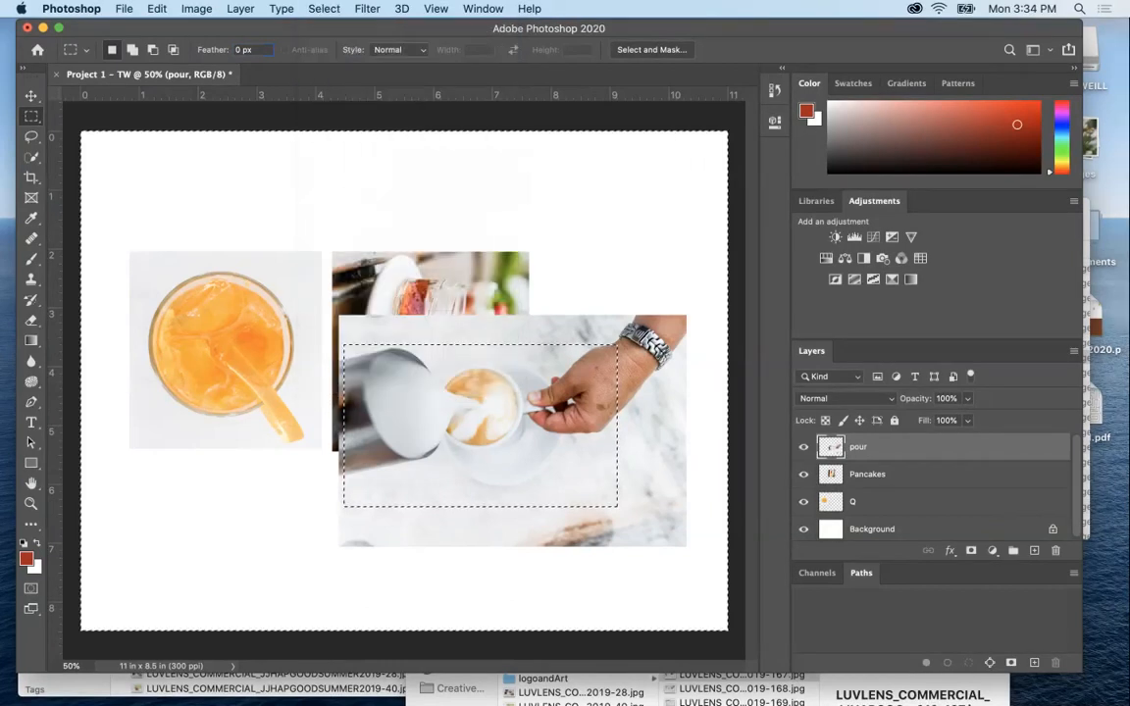
key("Delete")
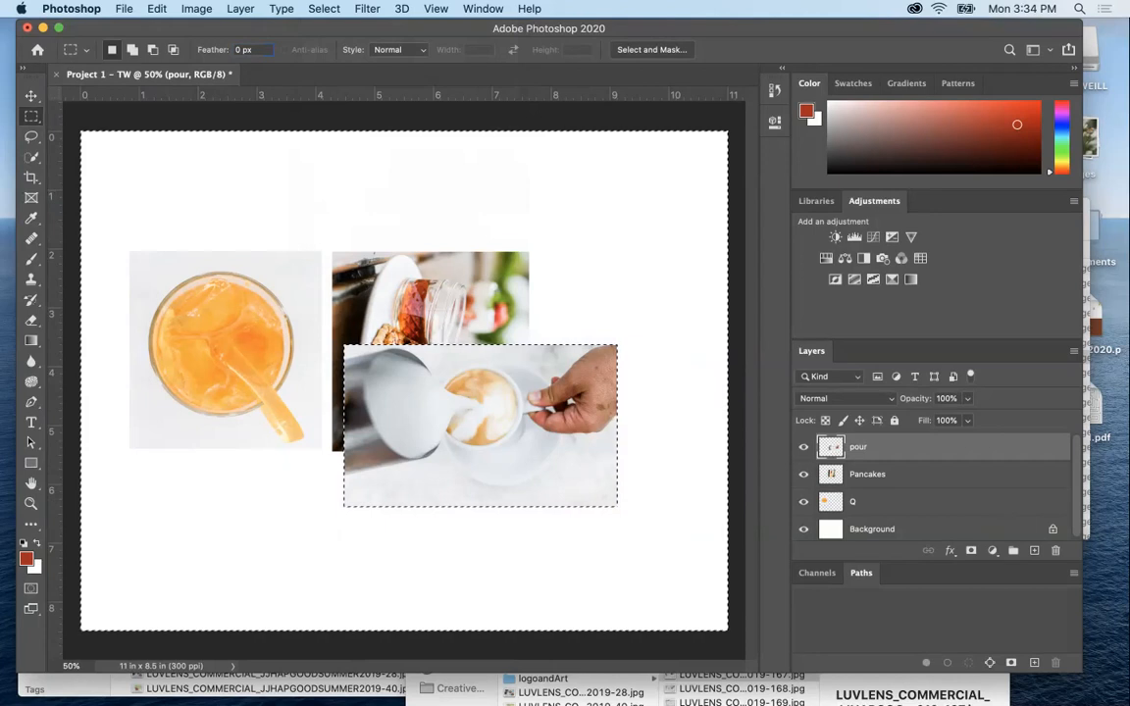
left_click(324, 8)
left_click(339, 42)
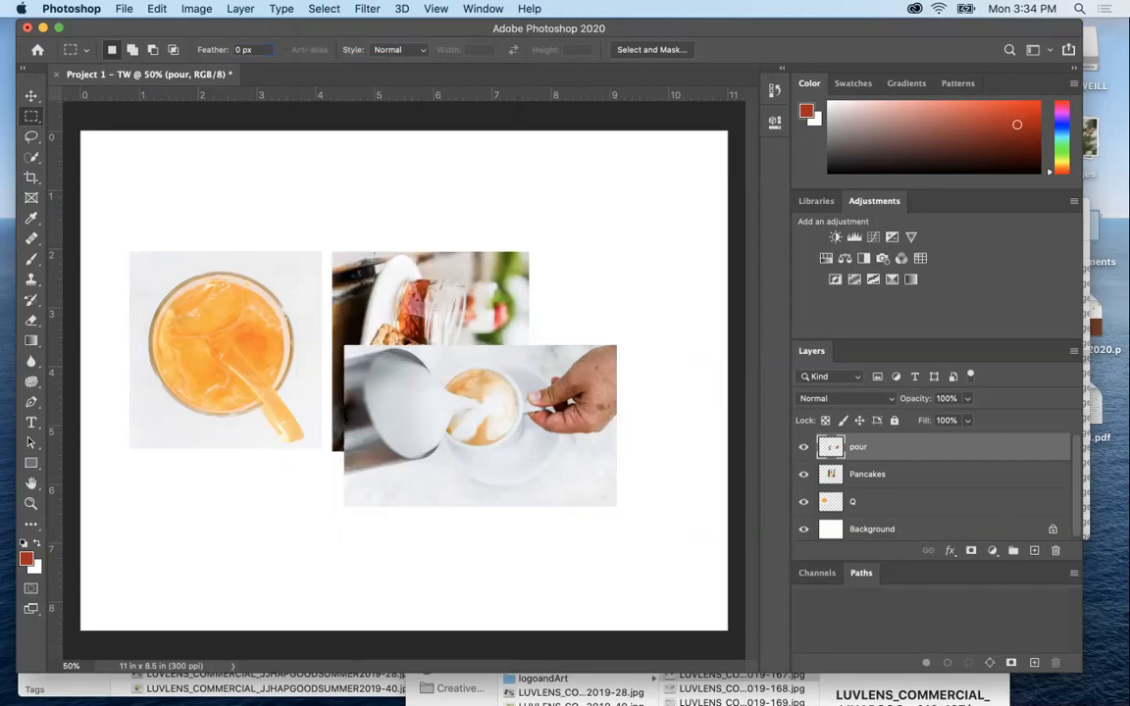
Move the pour photo up and right over the pancake photo's edge and rotate it -90 degrees.
key("v")
left_click_drag(414, 375, 487, 312)
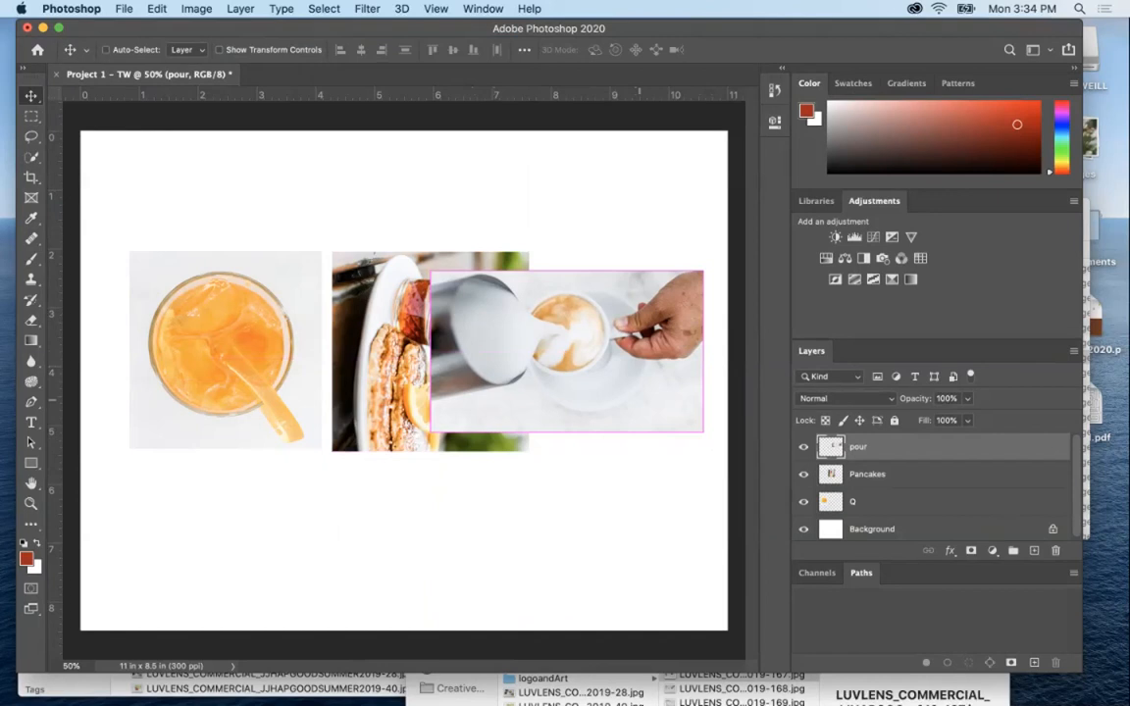
left_click(157, 8)
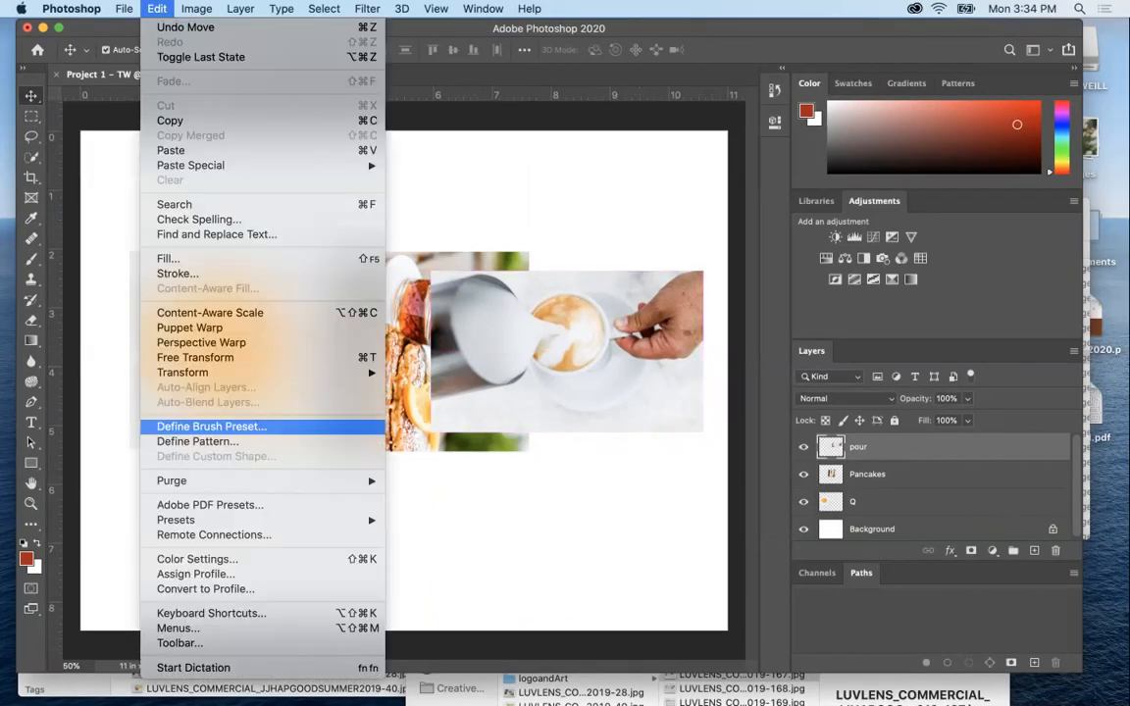
left_click(202, 355)
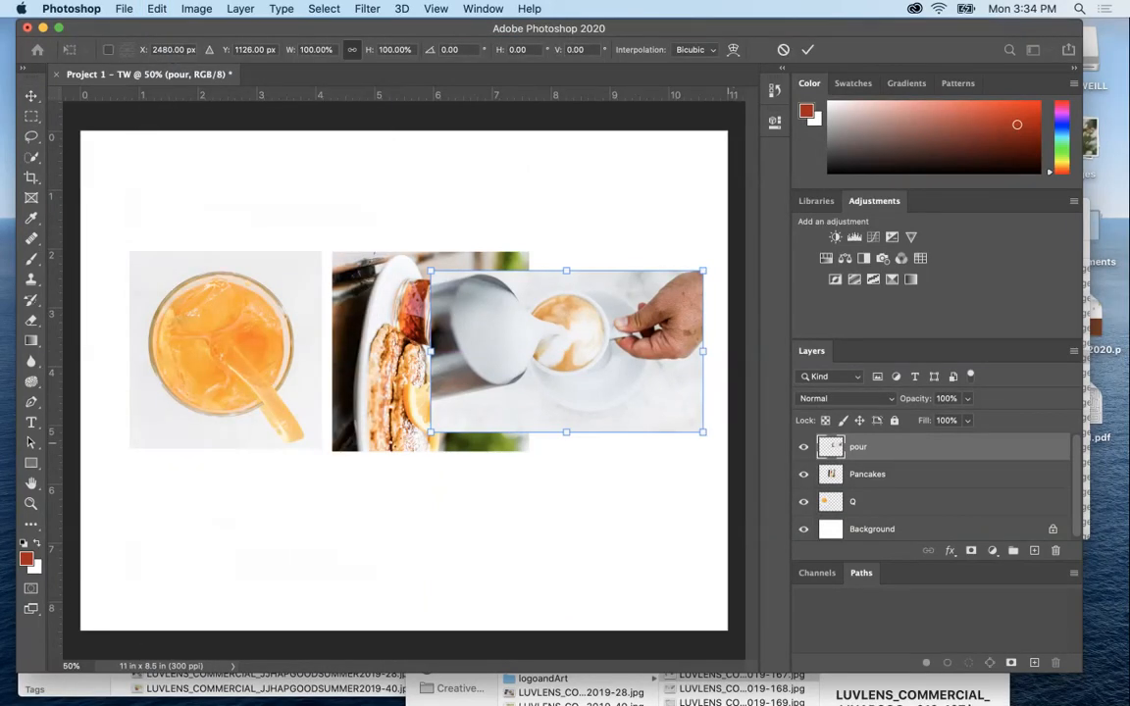
left_click_drag(708, 438, 653, 239)
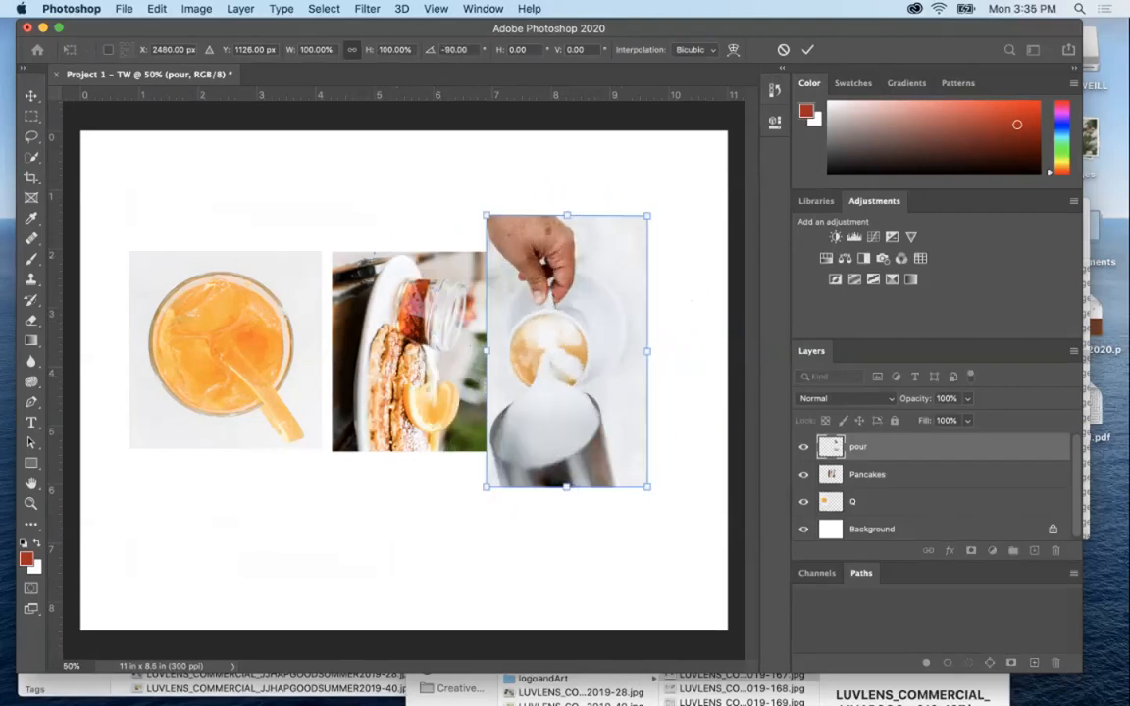
key("Return")
Place the pour photo beside the pancake photo with tops aligned and scale it to about 77.6% by 73.4% to match the pancake photo's height.
left_click_drag(590, 294, 651, 331)
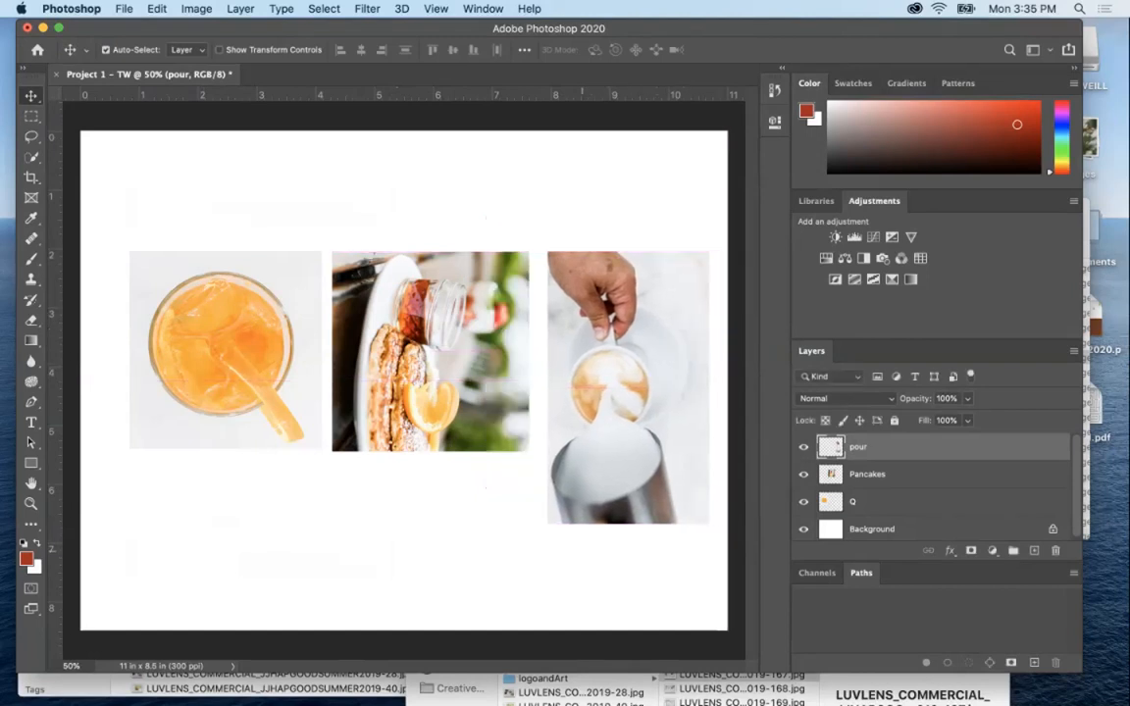
key("super+t")
left_click_drag(547, 524, 583, 451)
left_click_drag(676, 414, 640, 415)
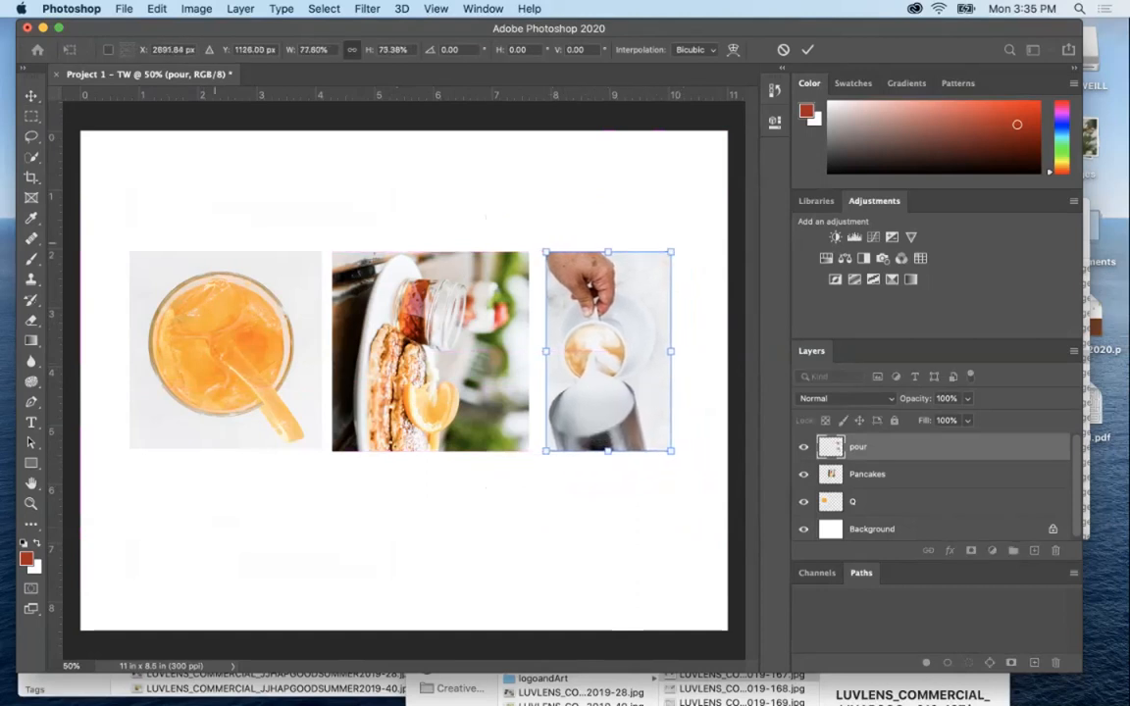
key("Return")
Shift the juice and pancake photos left to widen the gaps, and nudge all three photos slightly down together.
left_click_drag(316, 387, 282, 416)
left_click_drag(397, 417, 391, 417)
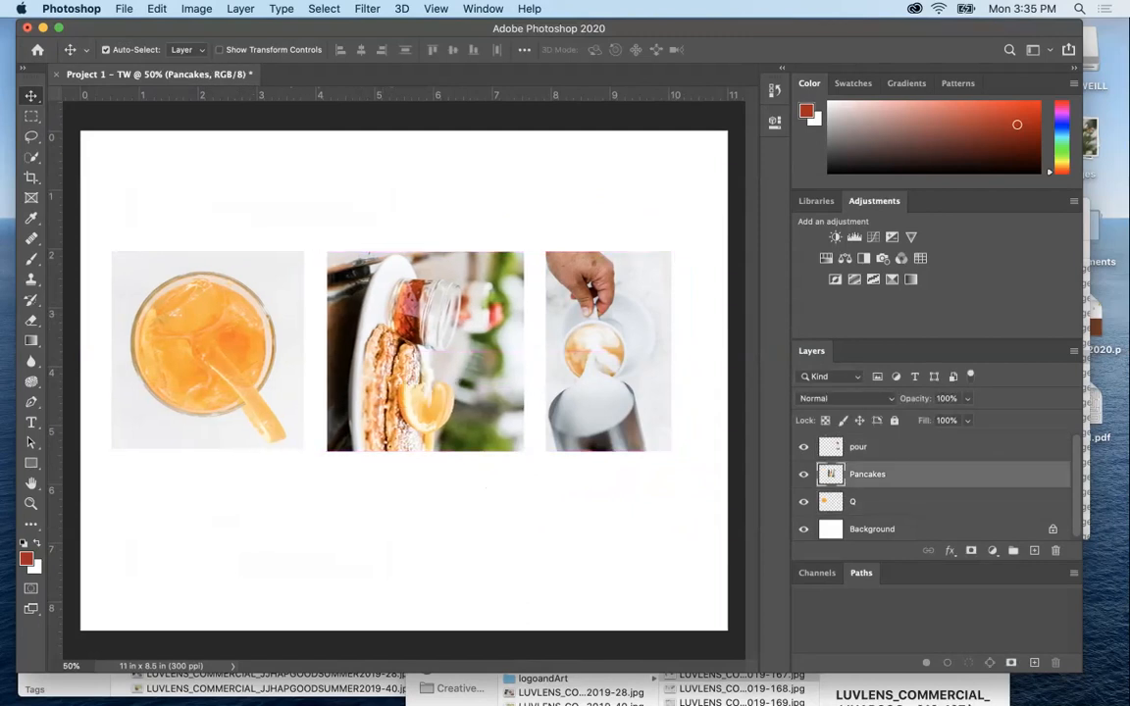
left_click_drag(208, 201, 613, 370)
key("shift+Down")
key("shift+Down")
key("shift+Down")
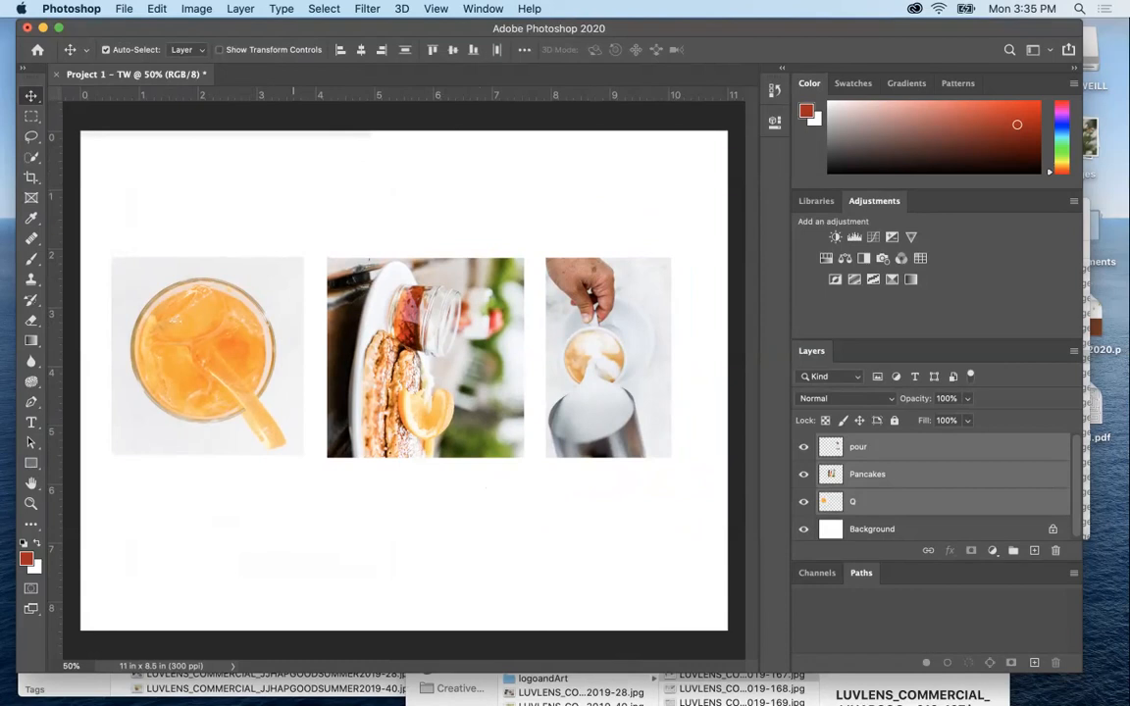
Try to distribute the three selected photos by their horizontal centers, aligned to the selection.
left_click_drag(177, 202, 635, 365)
left_click_drag(233, 174, 560, 363)
left_click(524, 49)
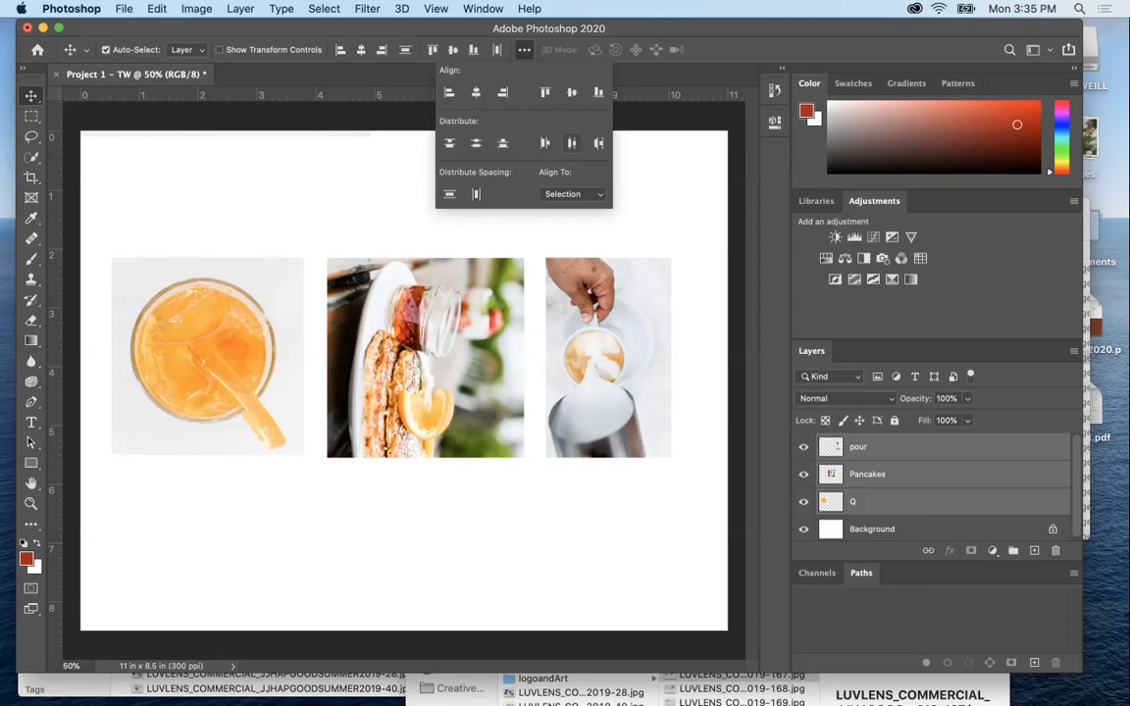
left_click(571, 143)
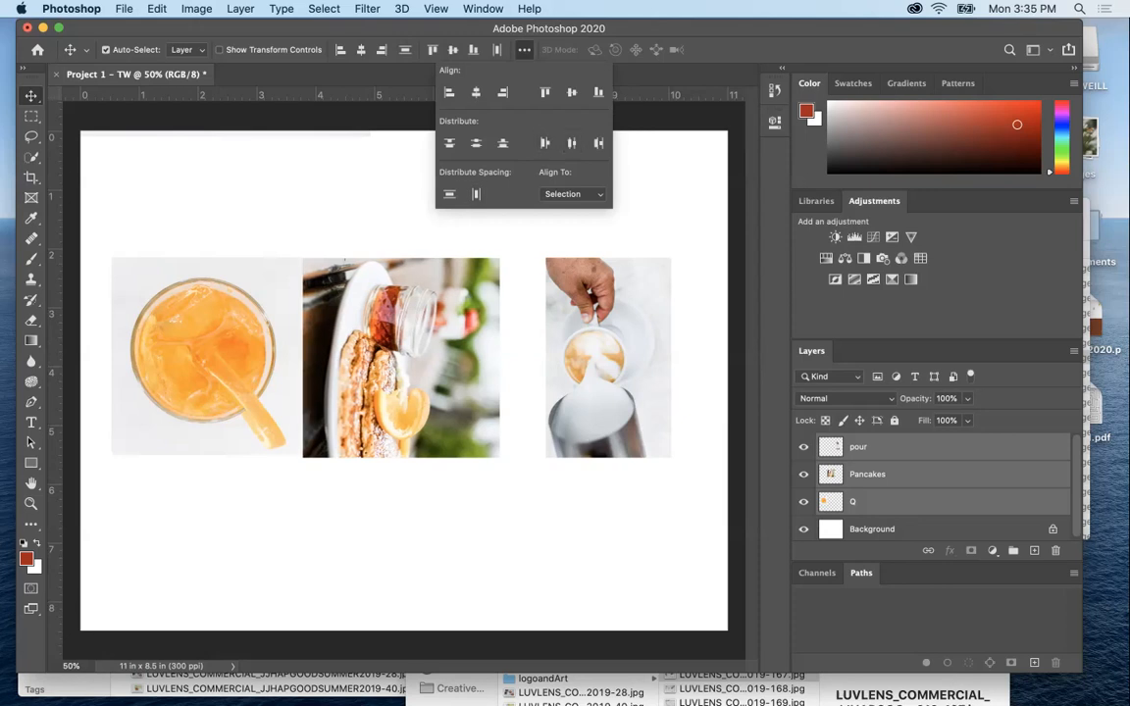
left_click(572, 193)
left_click(572, 193)
key("Escape")
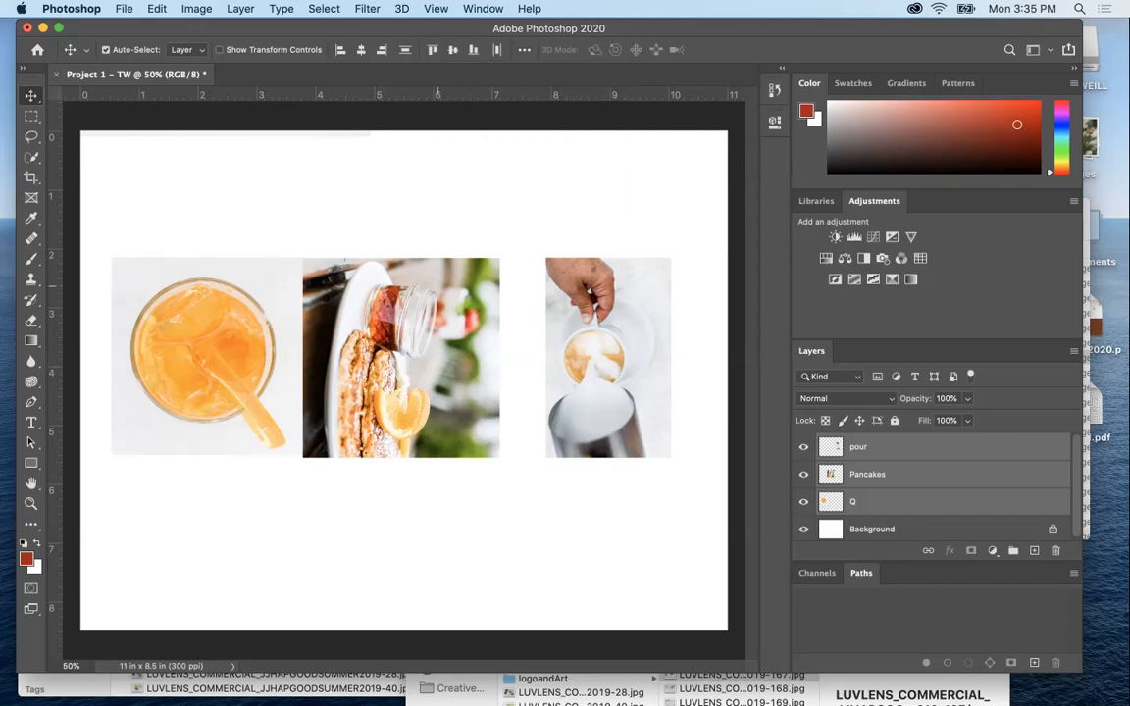
Undo the horizontal distribution of the photos and deselect all three layers.
left_click_drag(439, 294, 459, 294)
key("super+z")
key("super+shift+z")
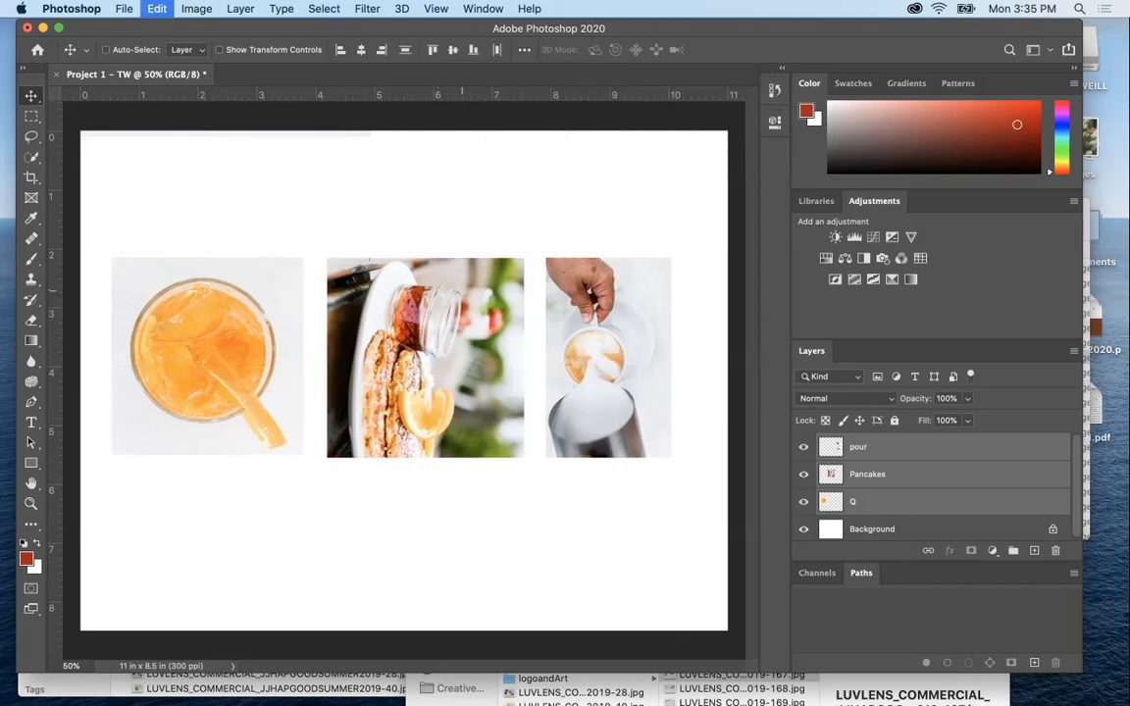
left_click(447, 184)
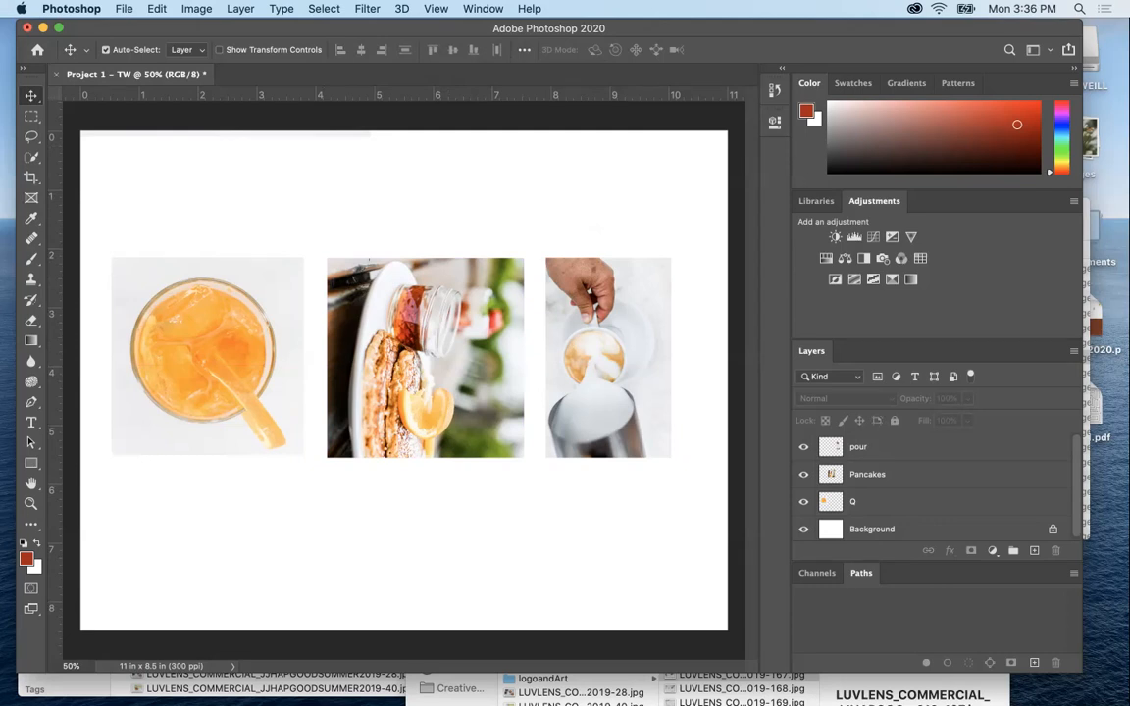
Begin saving the document under a new name and choose the project1SAMPLE folder as its location.
left_click(124, 8)
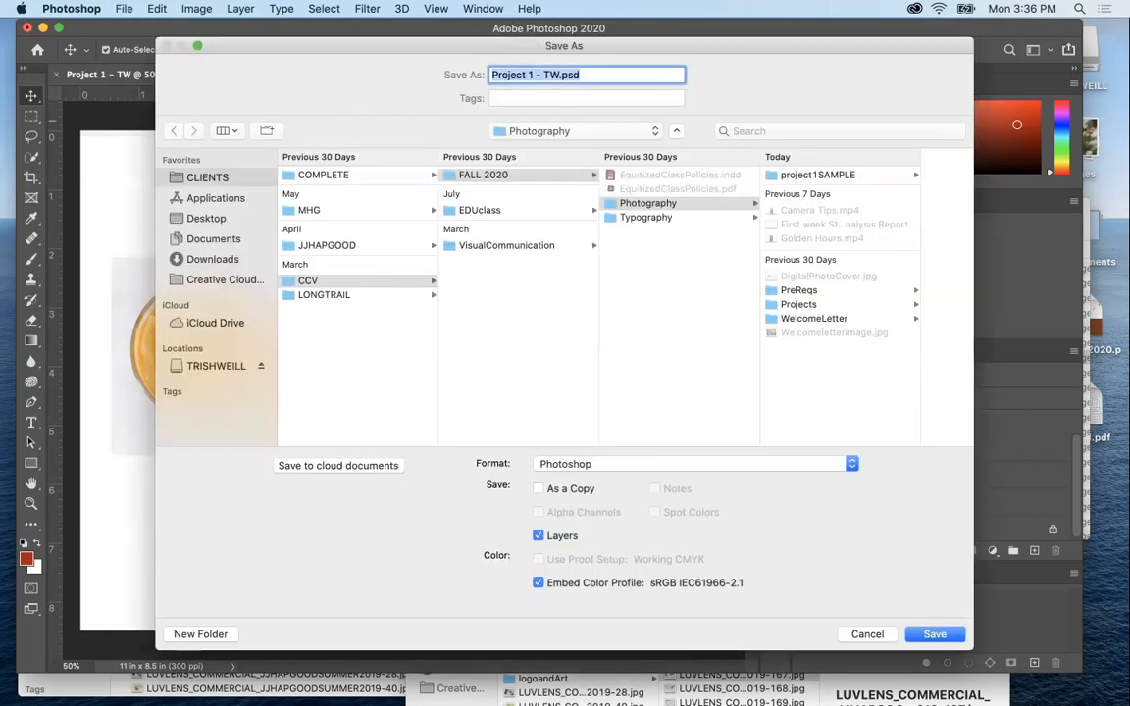
left_click(123, 8)
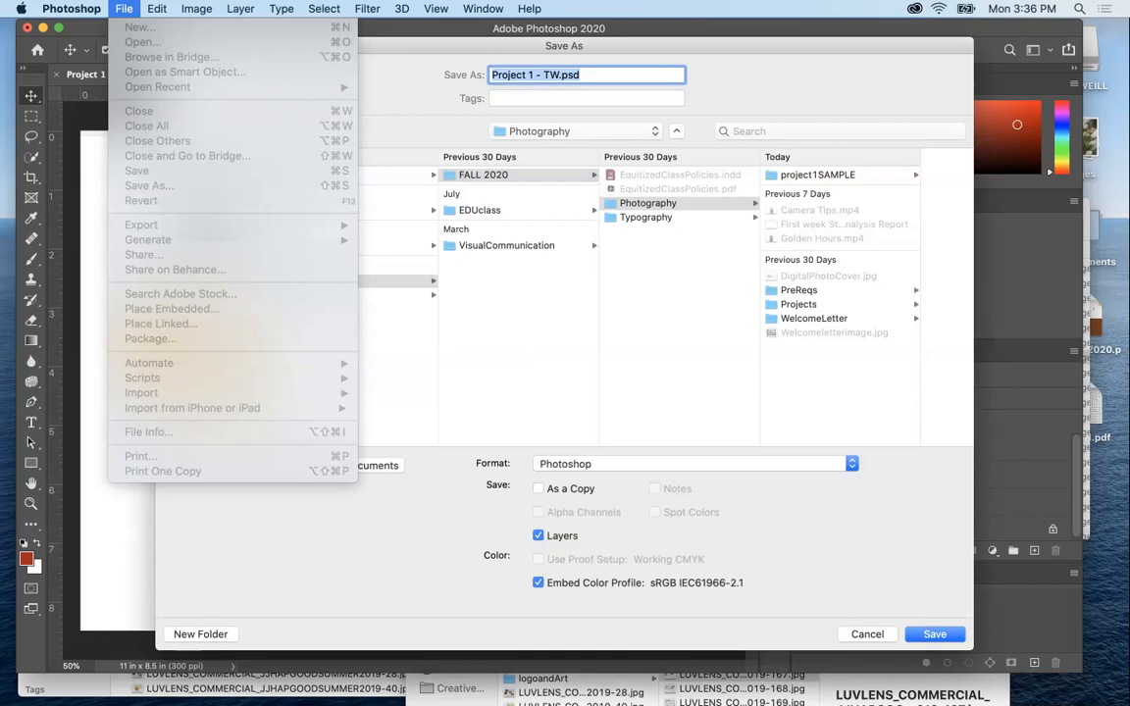
key("Escape")
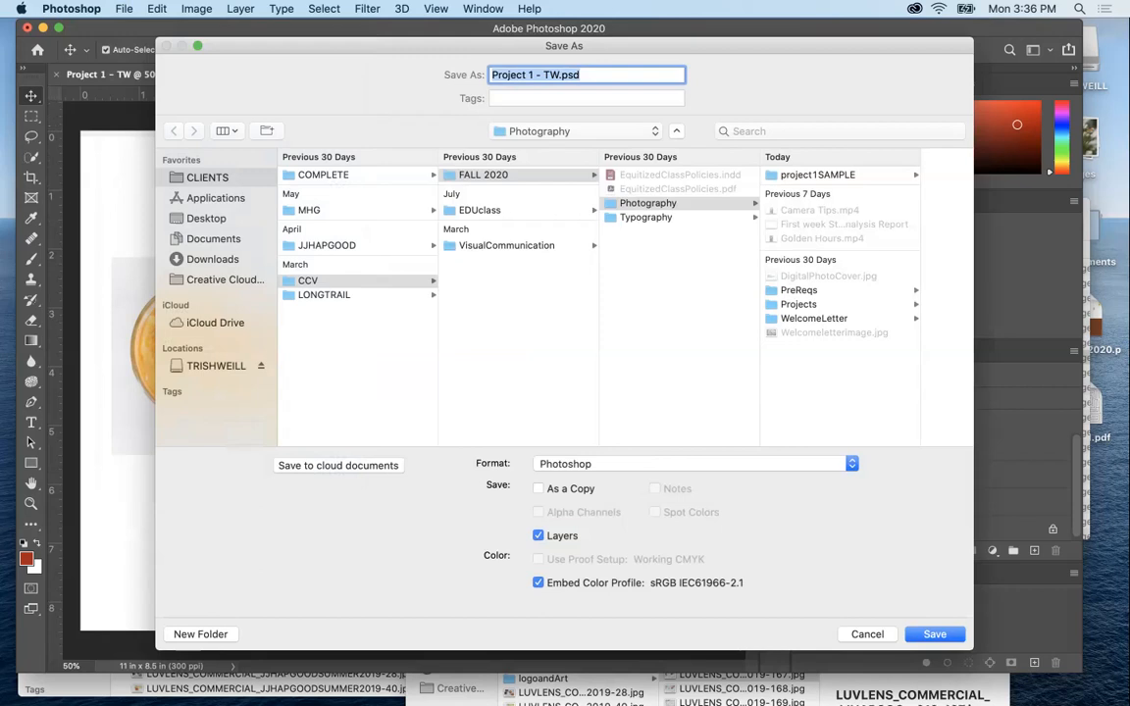
left_click(817, 175)
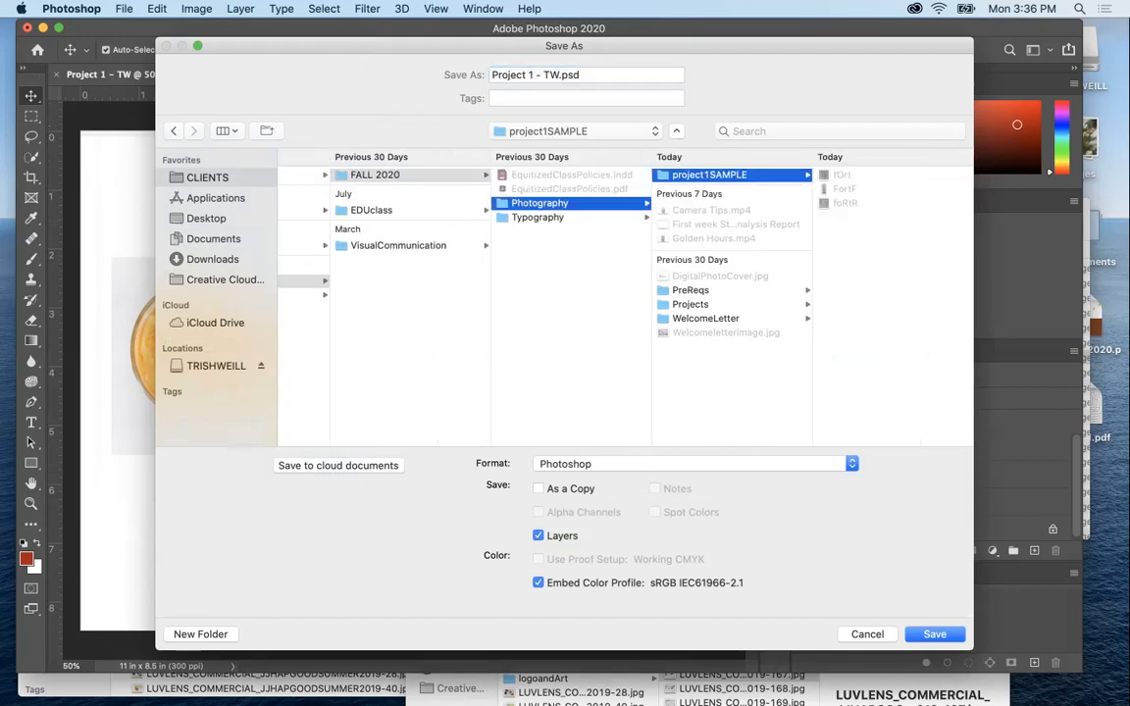
Name the file Project1-TW.psd and save it in Photoshop format with layers and Maximize Compatibility enabled.
left_click(543, 75)
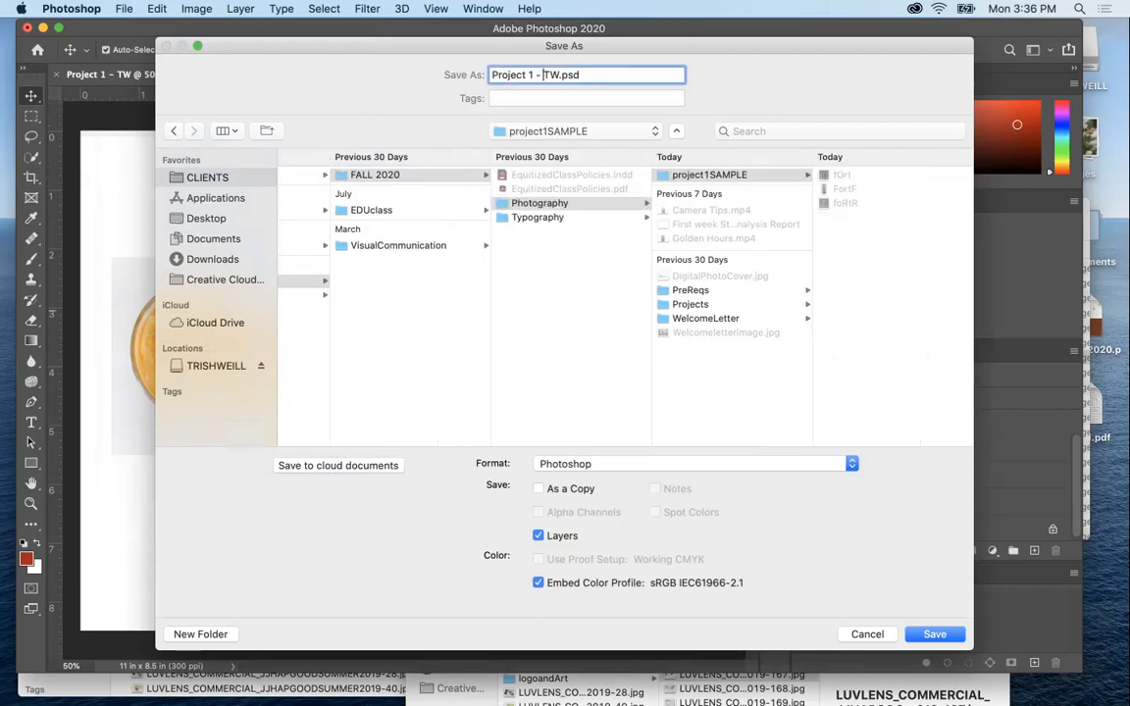
key("BackSpace")
key("Left")
key("BackSpace")
key("Left")
key("BackSpace")
key("BackSpace")
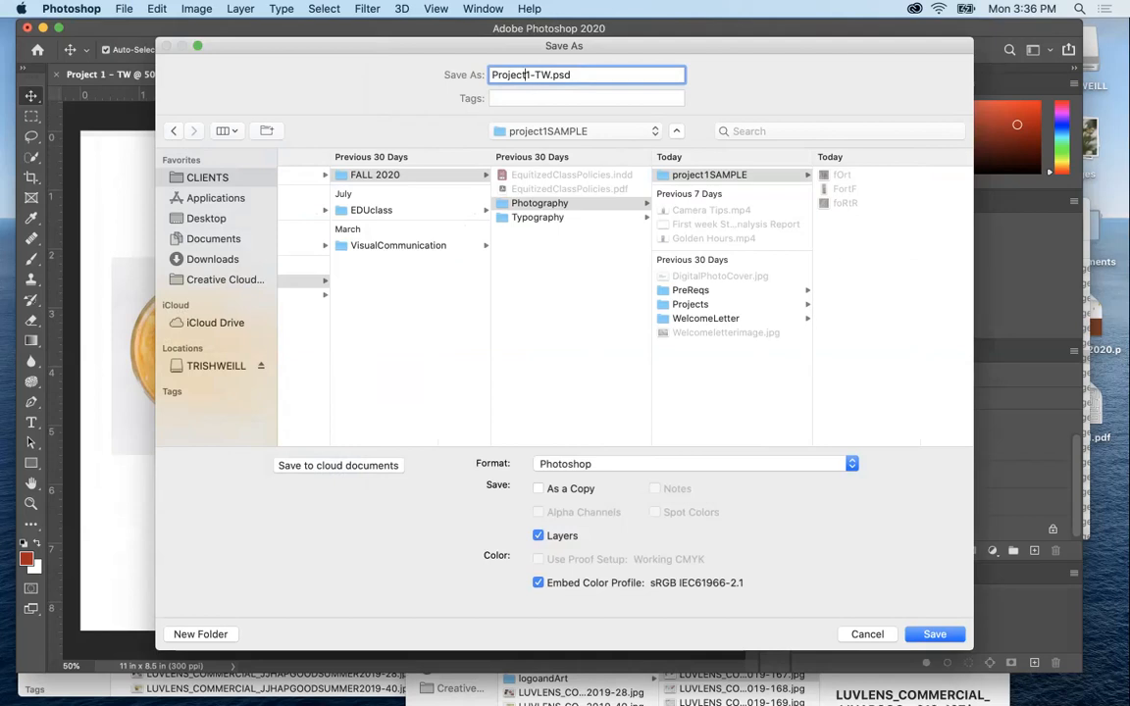
key("Return")
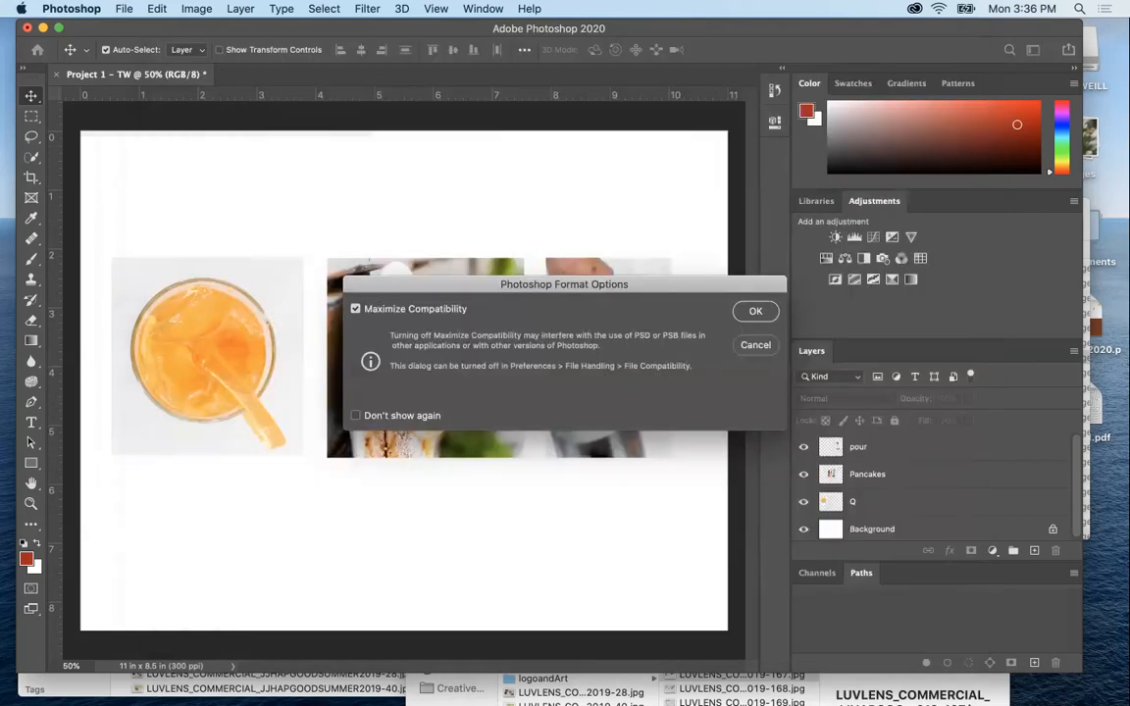
key("Return")
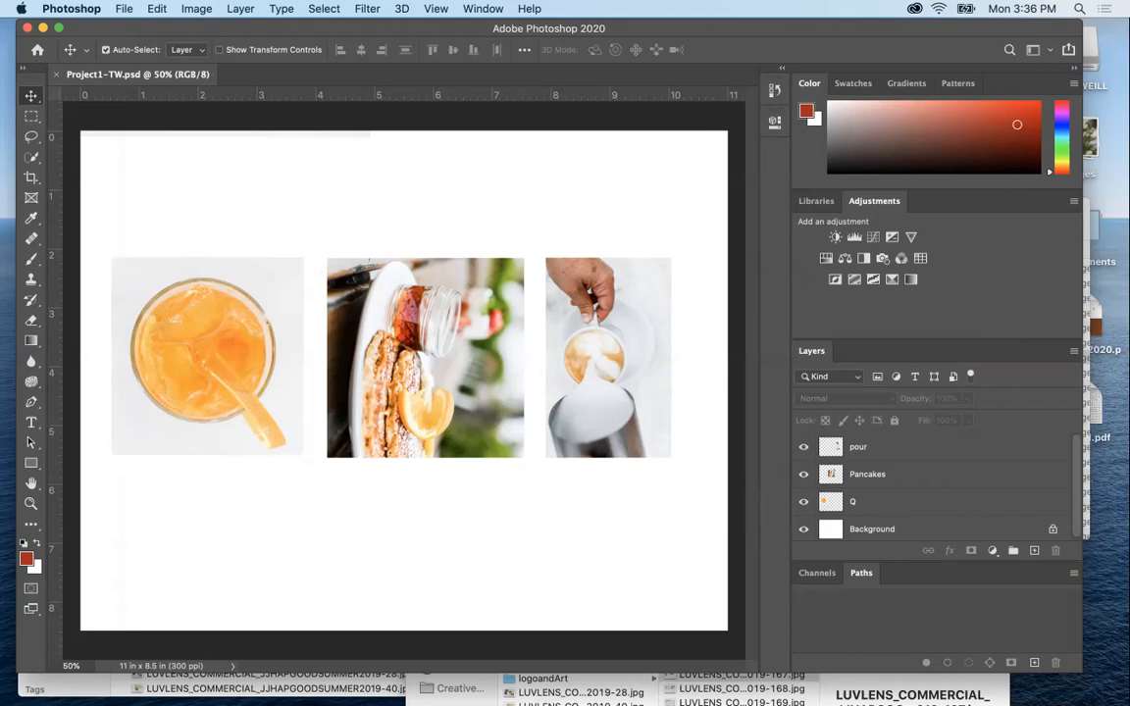
Select all three photos, nudge them slightly right to center the row on the page, and save the document.
left_click_drag(194, 213, 648, 432)
key("Right")
key("Right")
key("Right")
key("Right")
key("Right")
key("Right")
key("Right")
key("Right")
key("Right")
key("Right")
key("Right")
key("Right")
key("Right")
key("Right")
key("Right")
key("Right")
key("Right")
key("Right")
key("Right")
key("Right")
key("Right")
key("Right")
key("Right")
key("Right")
key("Right")
key("Right")
key("Right")
key("Right")
key("Right")
key("super+s")
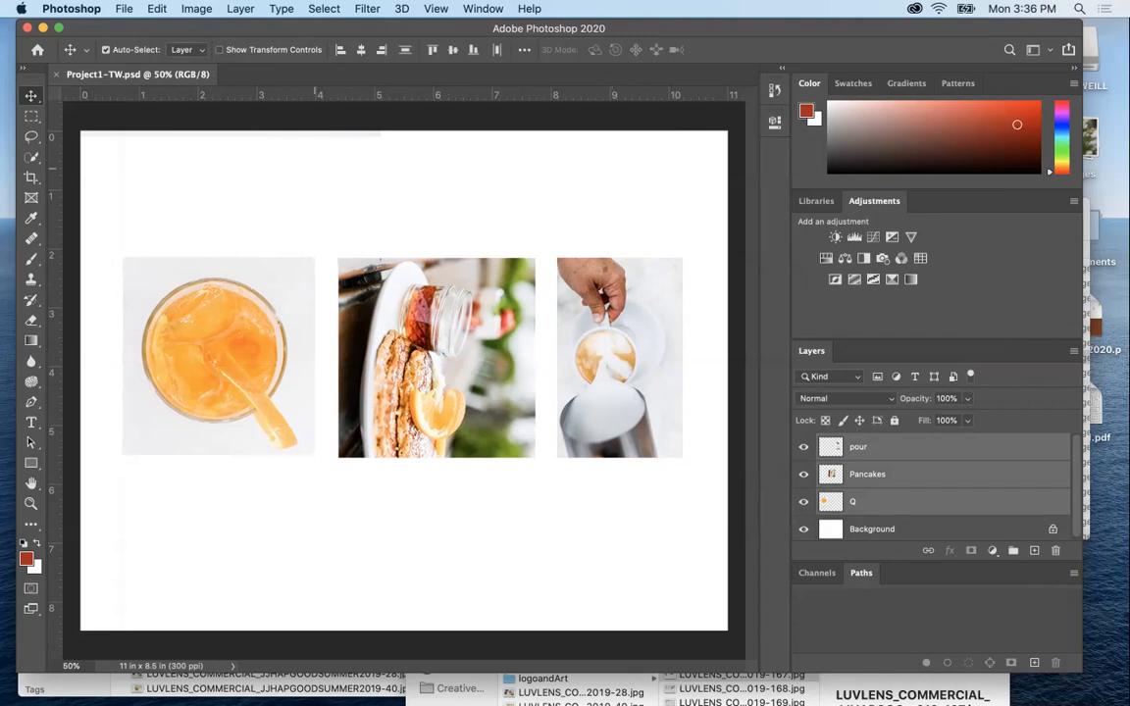
Open the Save for Web export for the document.
left_click(124, 9)
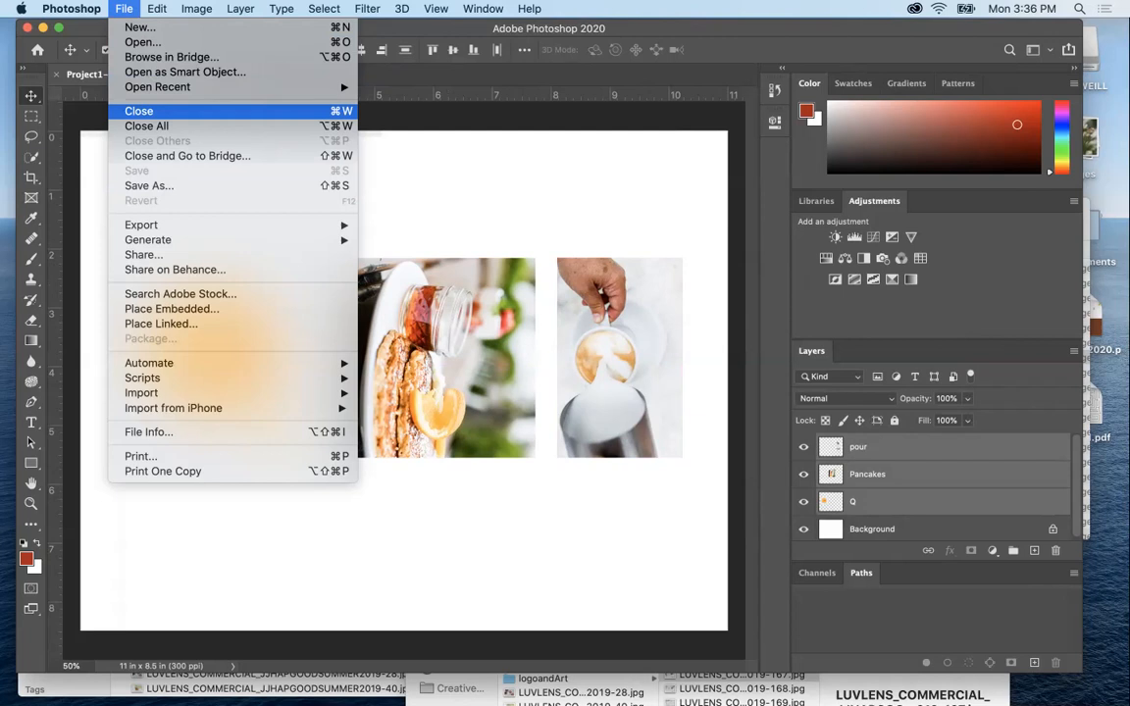
key("Escape")
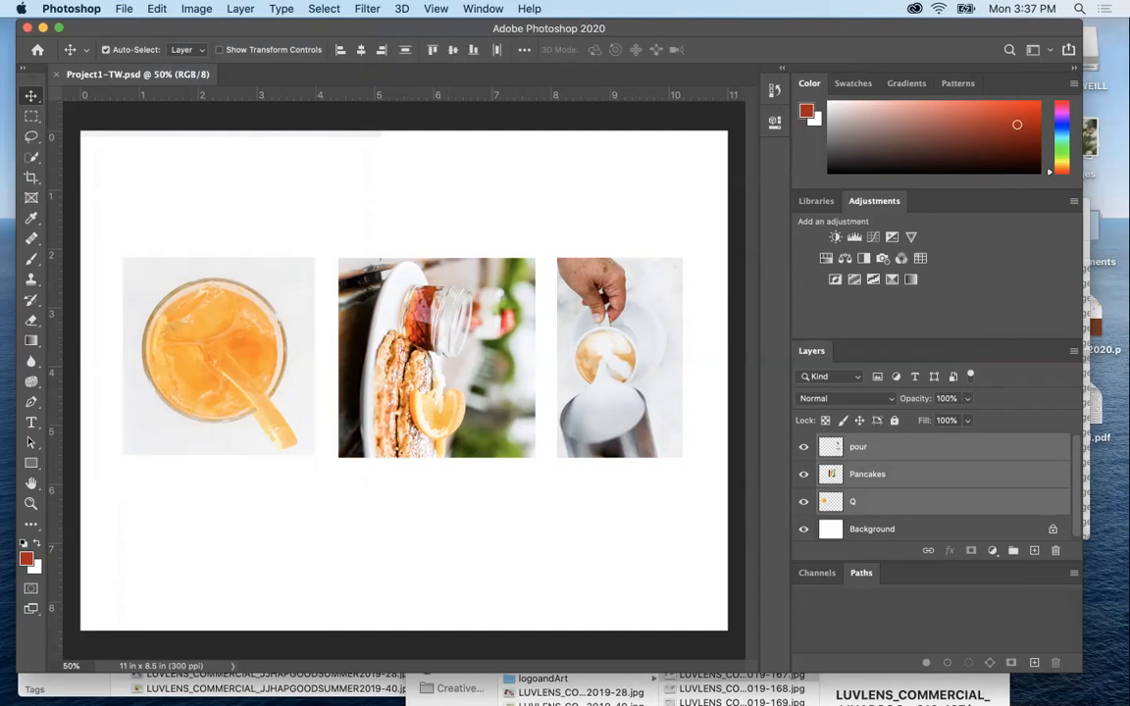
left_click(124, 9)
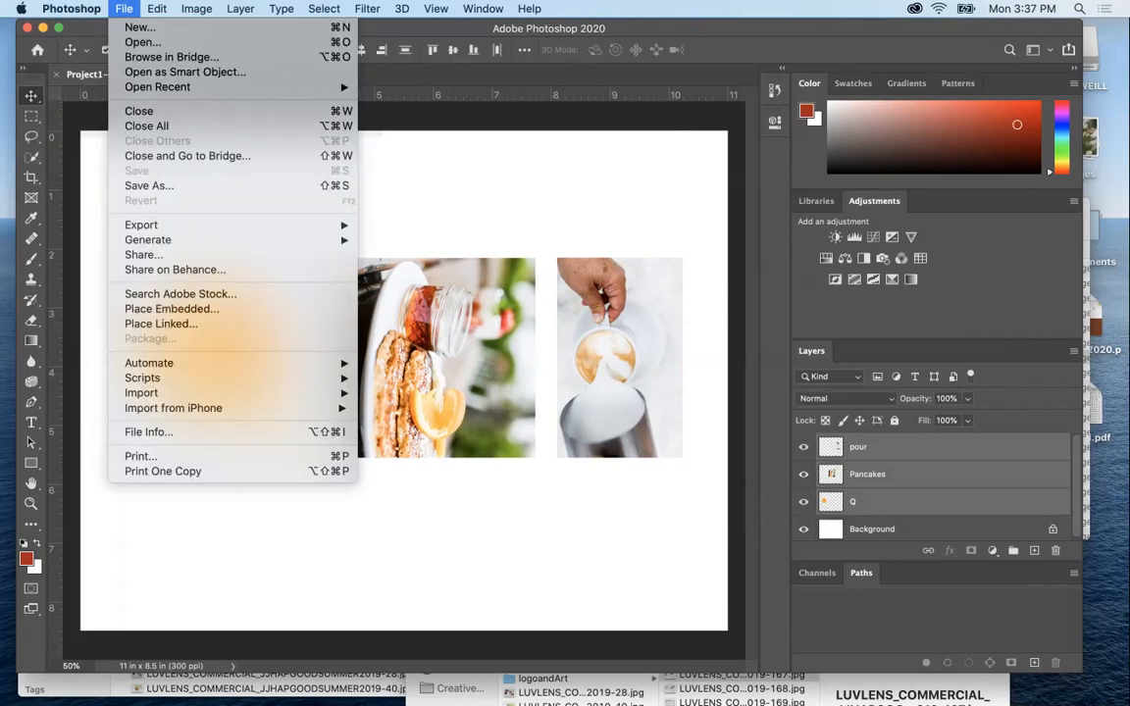
mouse_move(197, 225)
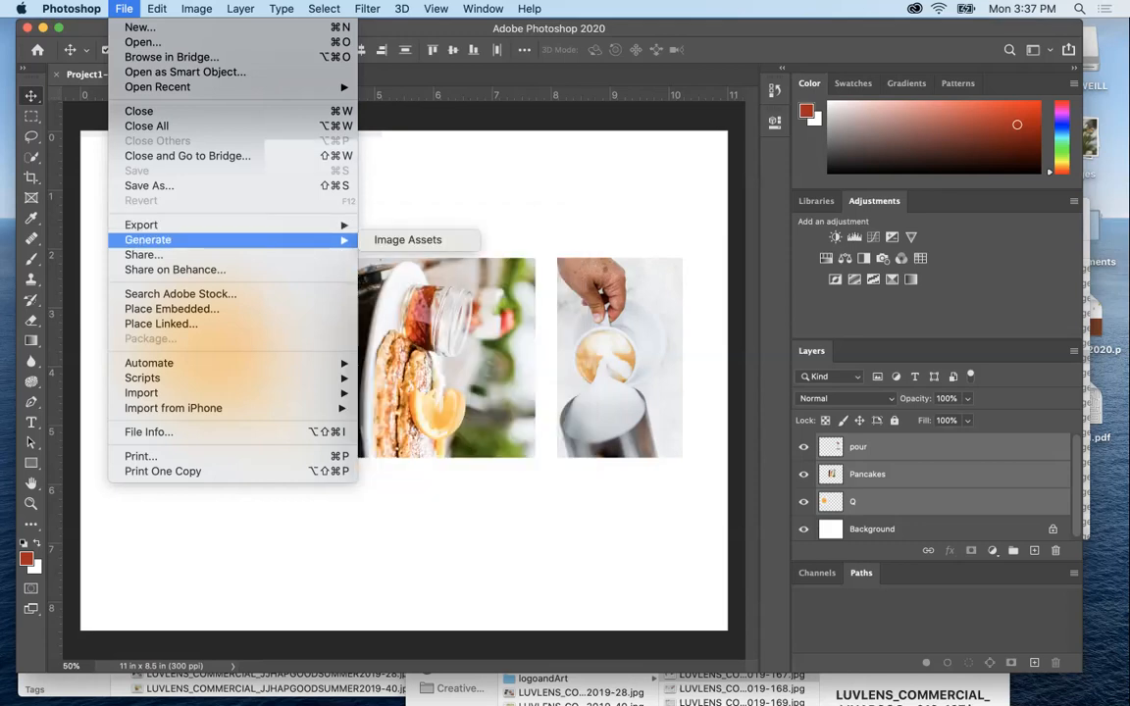
left_click(435, 288)
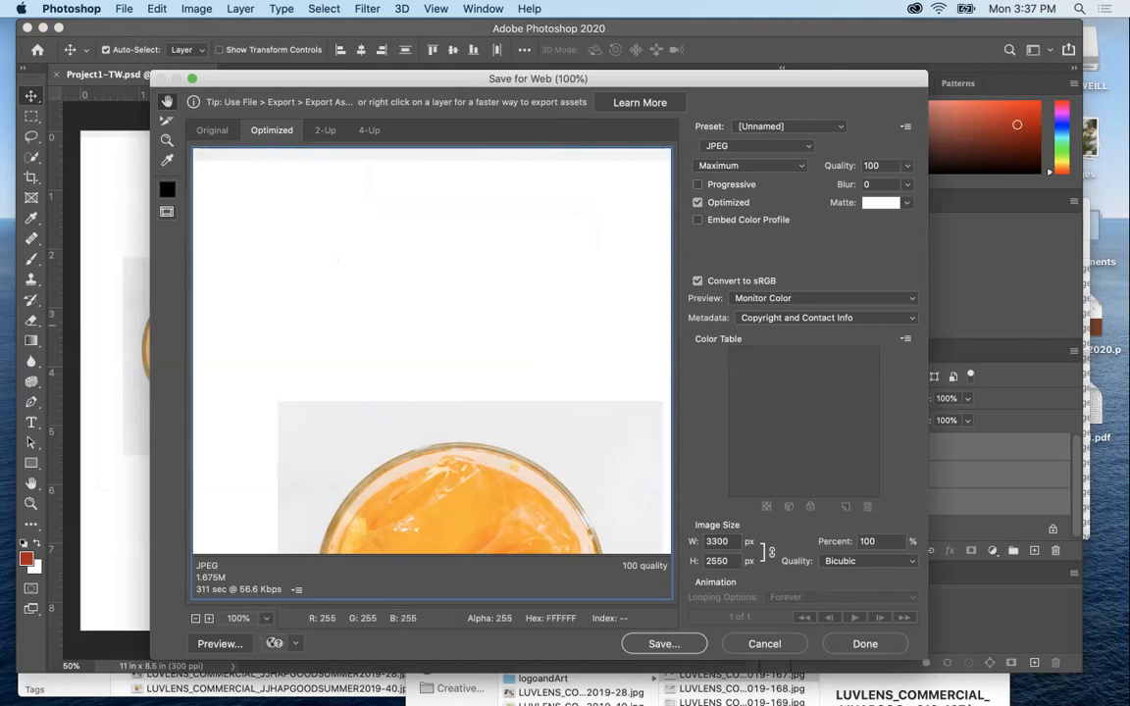
Inspect the juice and pancake photos in the export preview and keep the JPEG quality at Maximum.
scroll(431, 352, "down", 10)
scroll(431, 351, "left", 10)
scroll(431, 351, "down", 4)
scroll(432, 351, "right", 10)
scroll(431, 351, "up", 4)
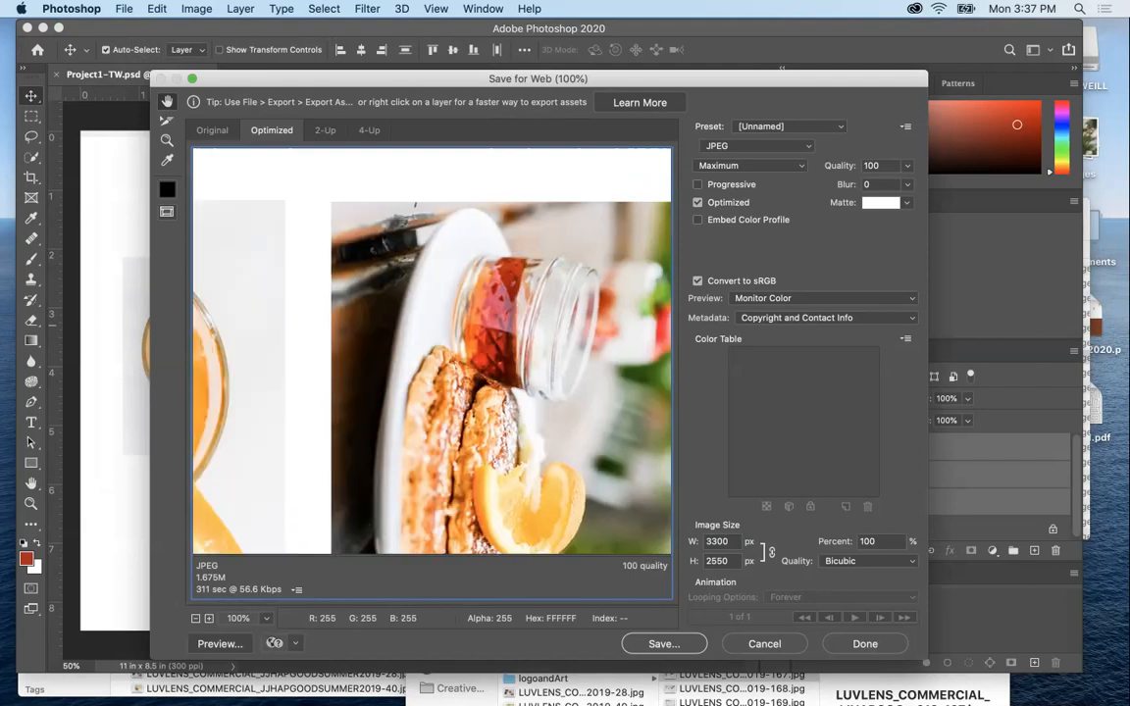
scroll(432, 351, "left", 3)
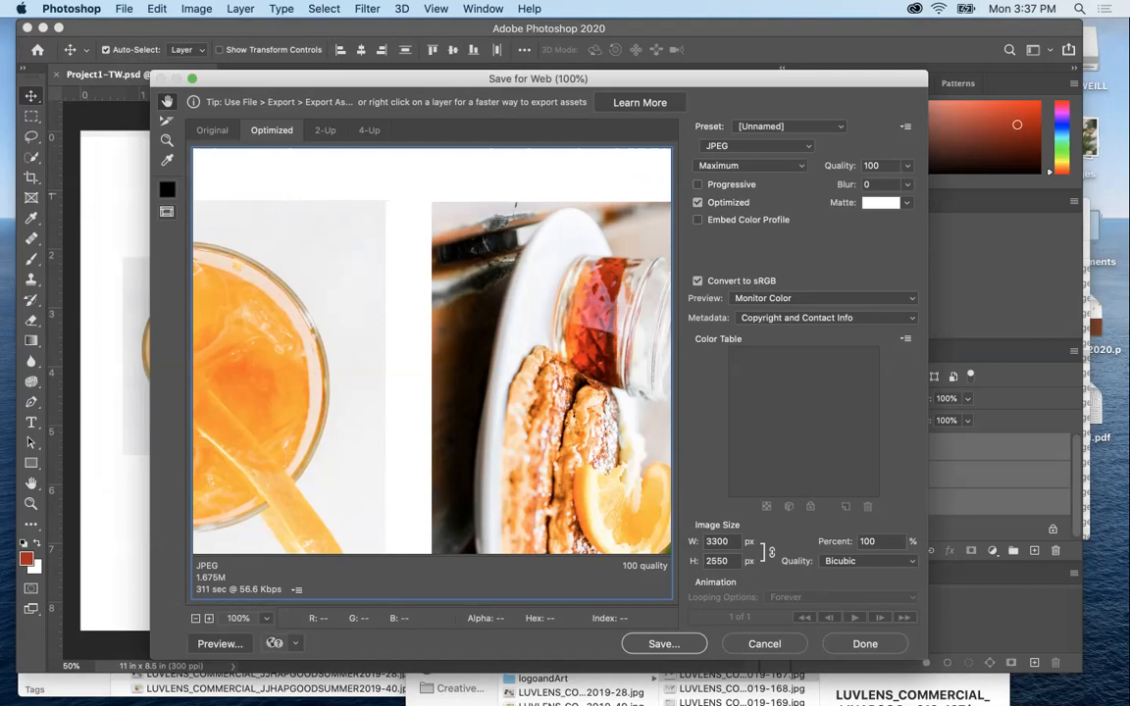
left_click(749, 165)
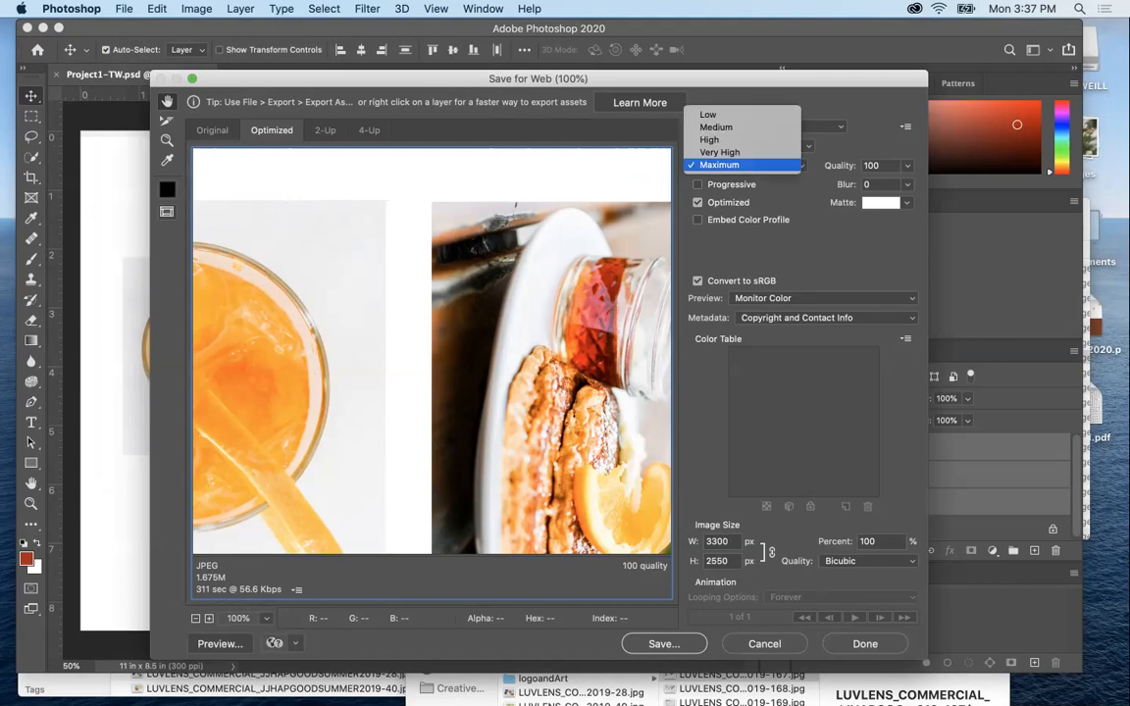
left_click(719, 165)
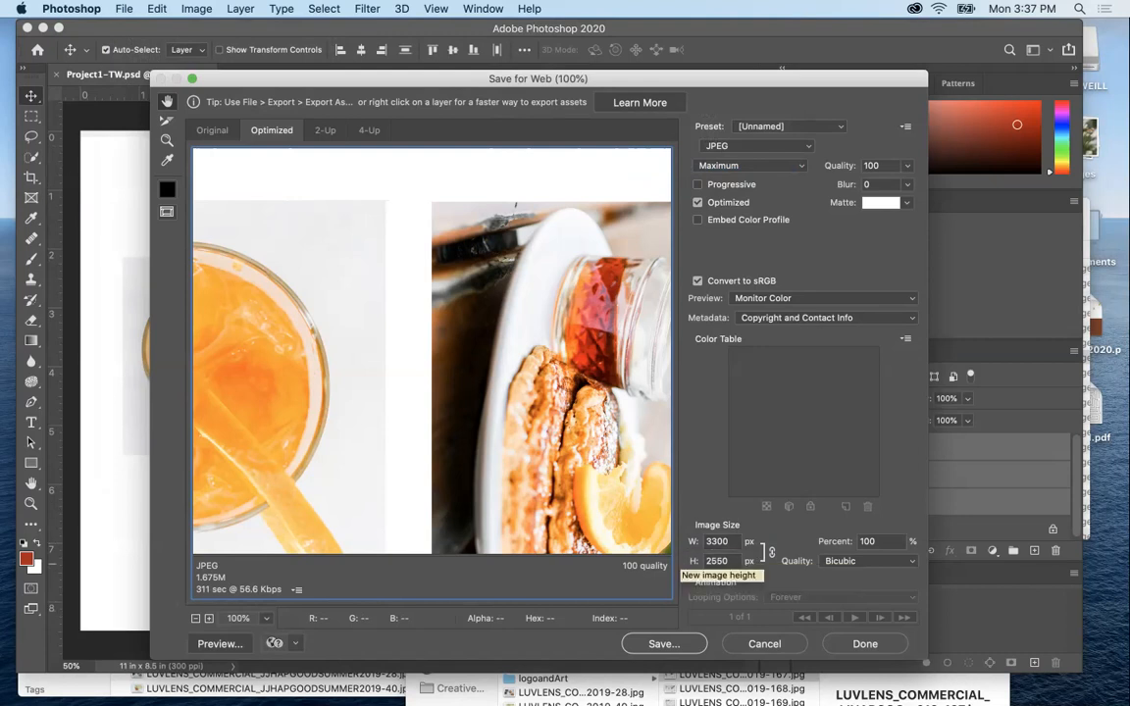
Set the exported image's height to 800 px with proportions linked.
double_click(719, 560)
type("800")
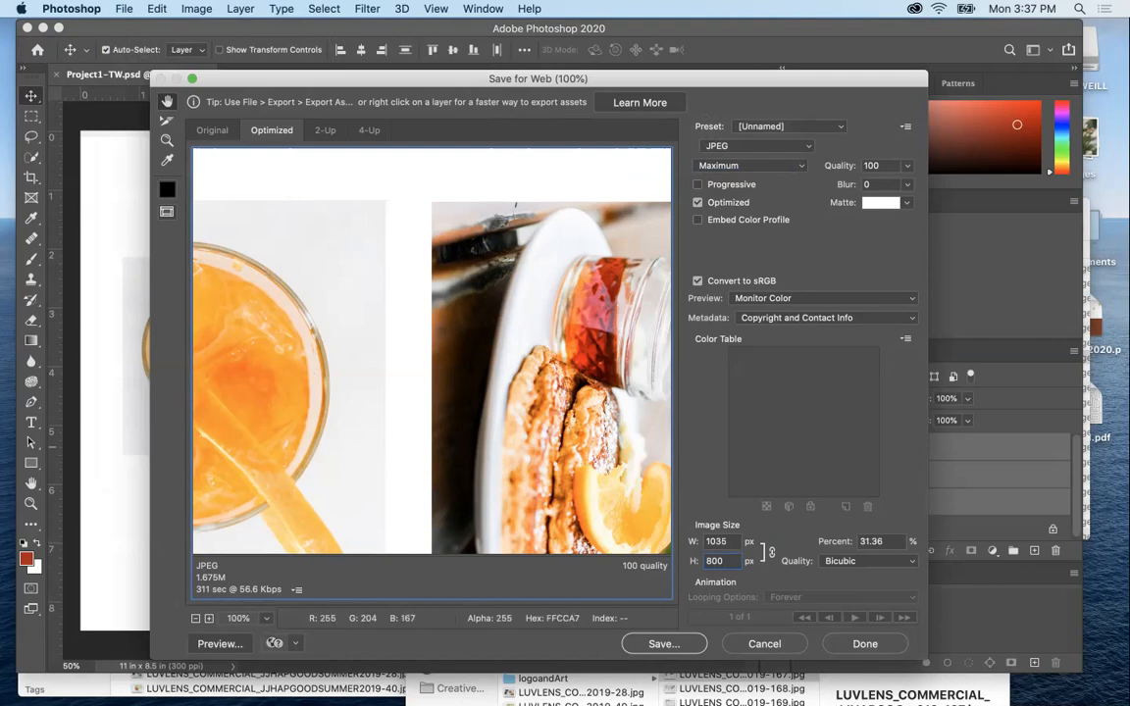
double_click(717, 542)
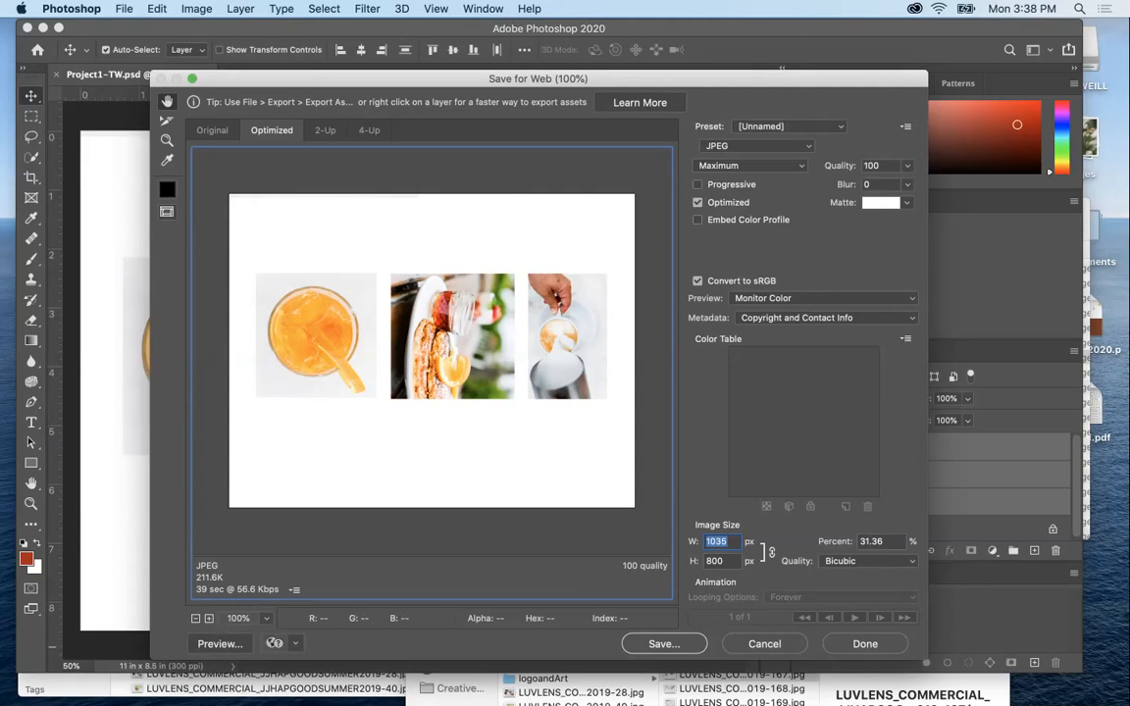
Save the optimized image as Project1-TW.jpg with Images Only format and Default Settings.
key("Return")
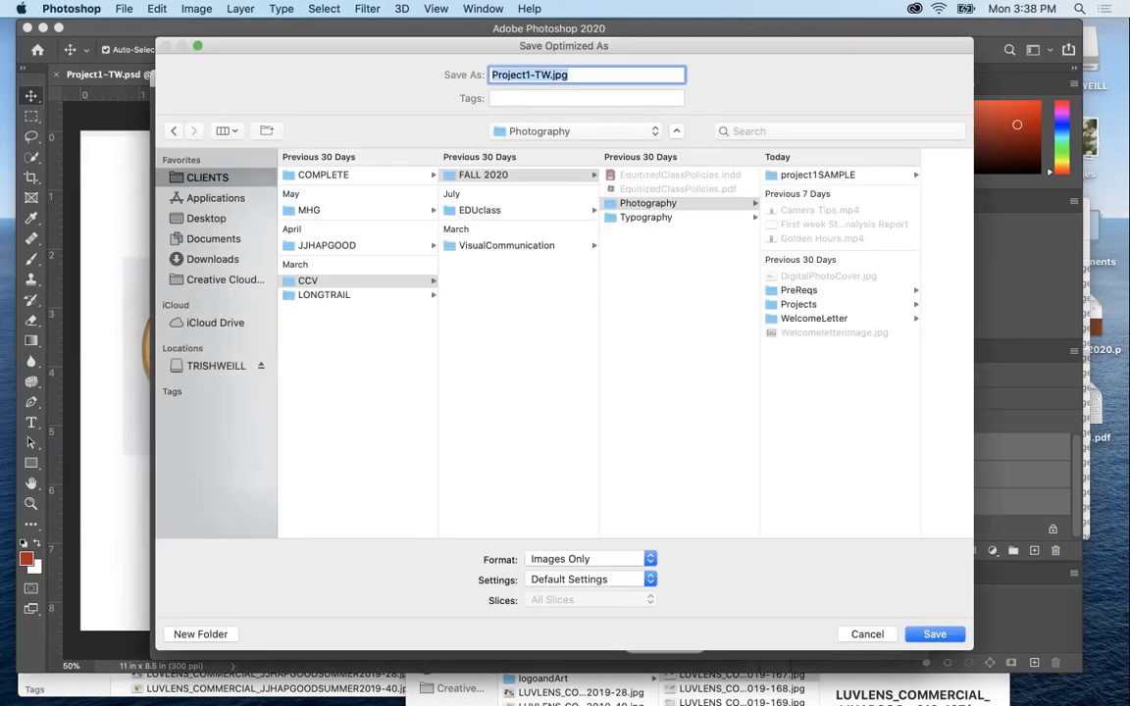
left_click(550, 75)
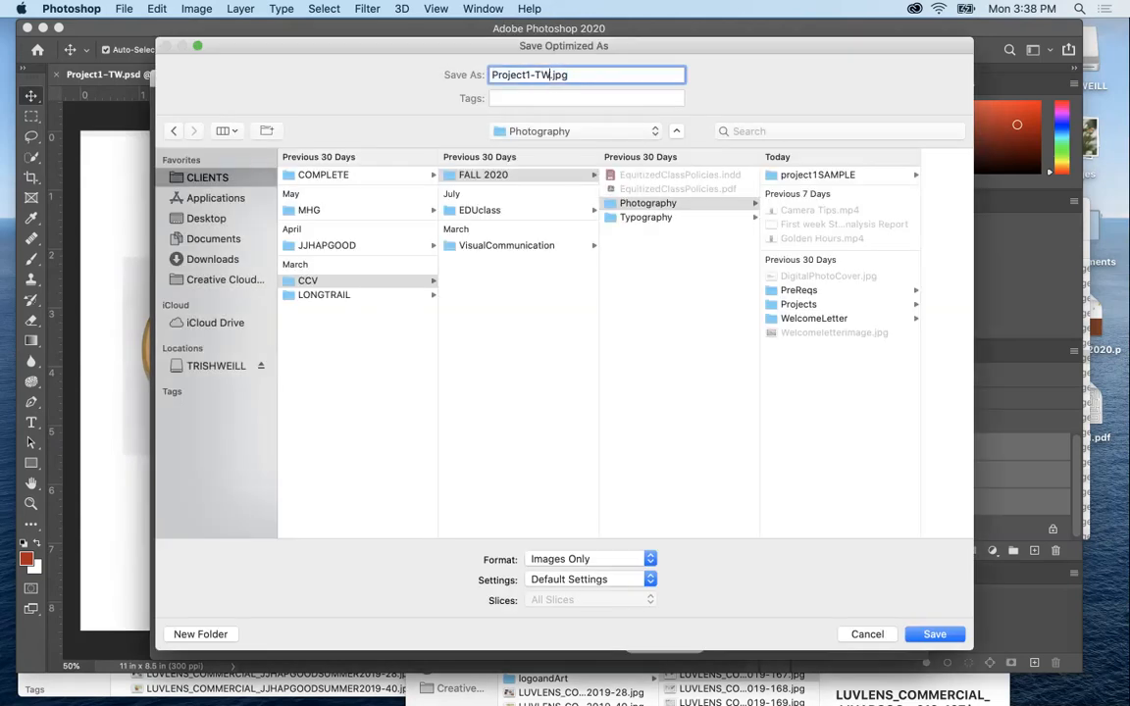
key("Return")
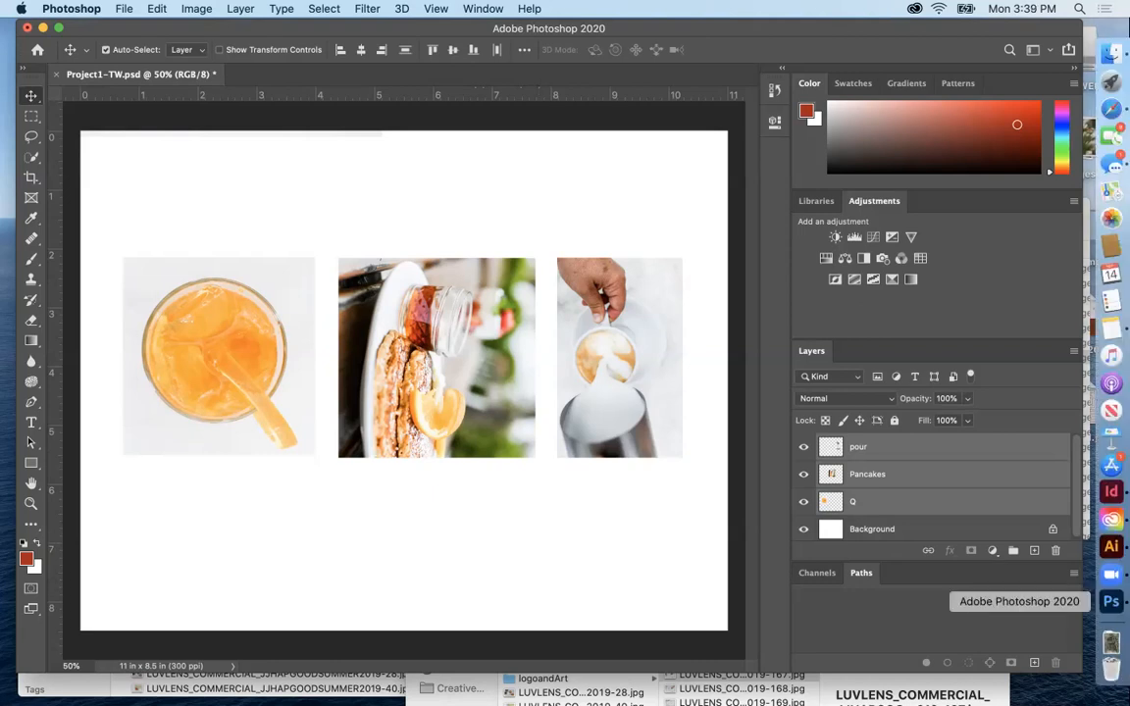
Switch to the Zoom app.
left_click(1112, 569)
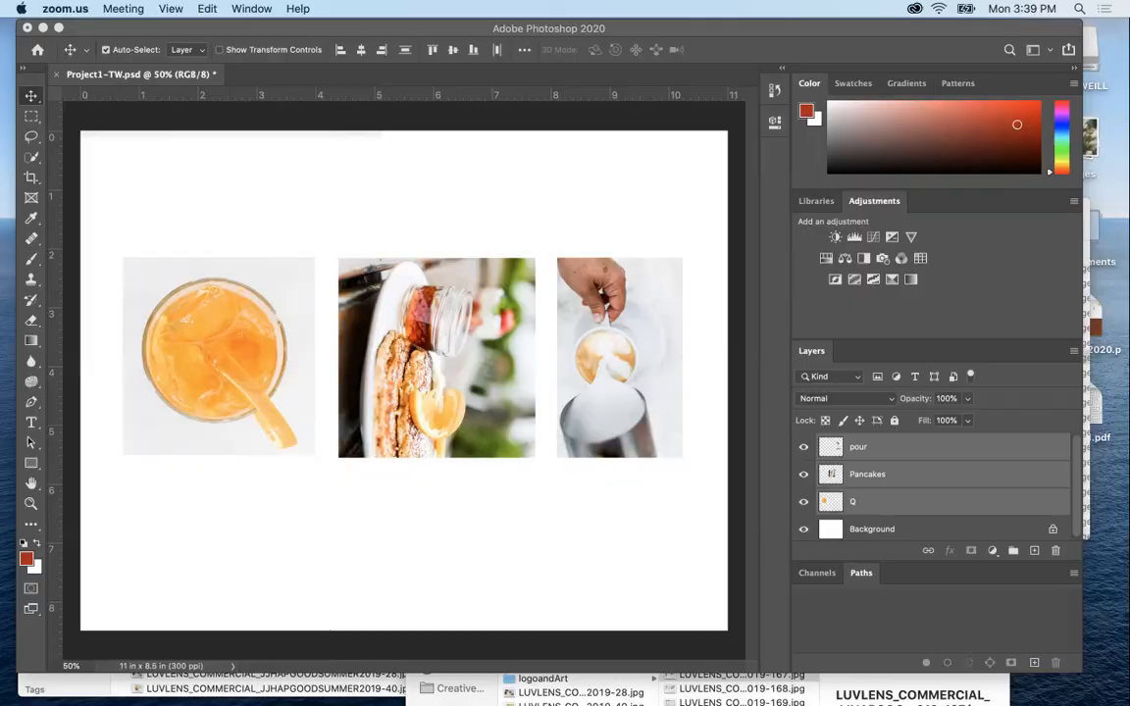